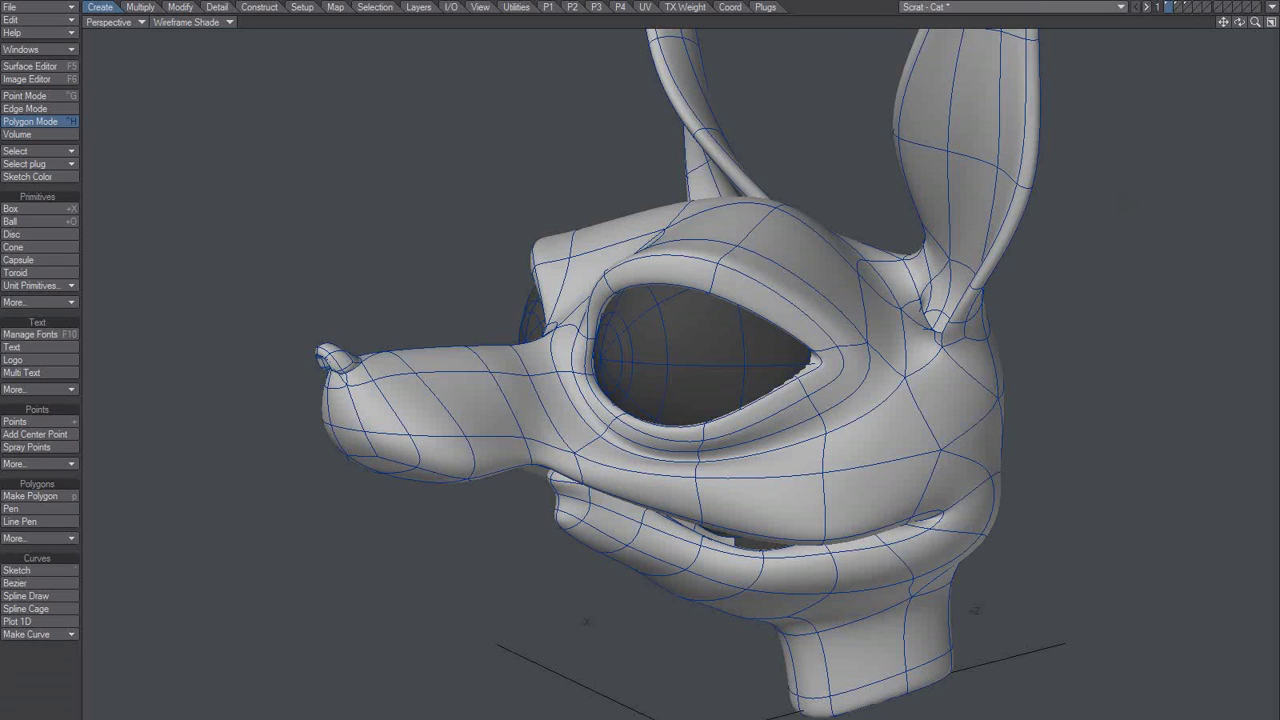
{"action": "left_click", "coordinate": [1272, 8]}
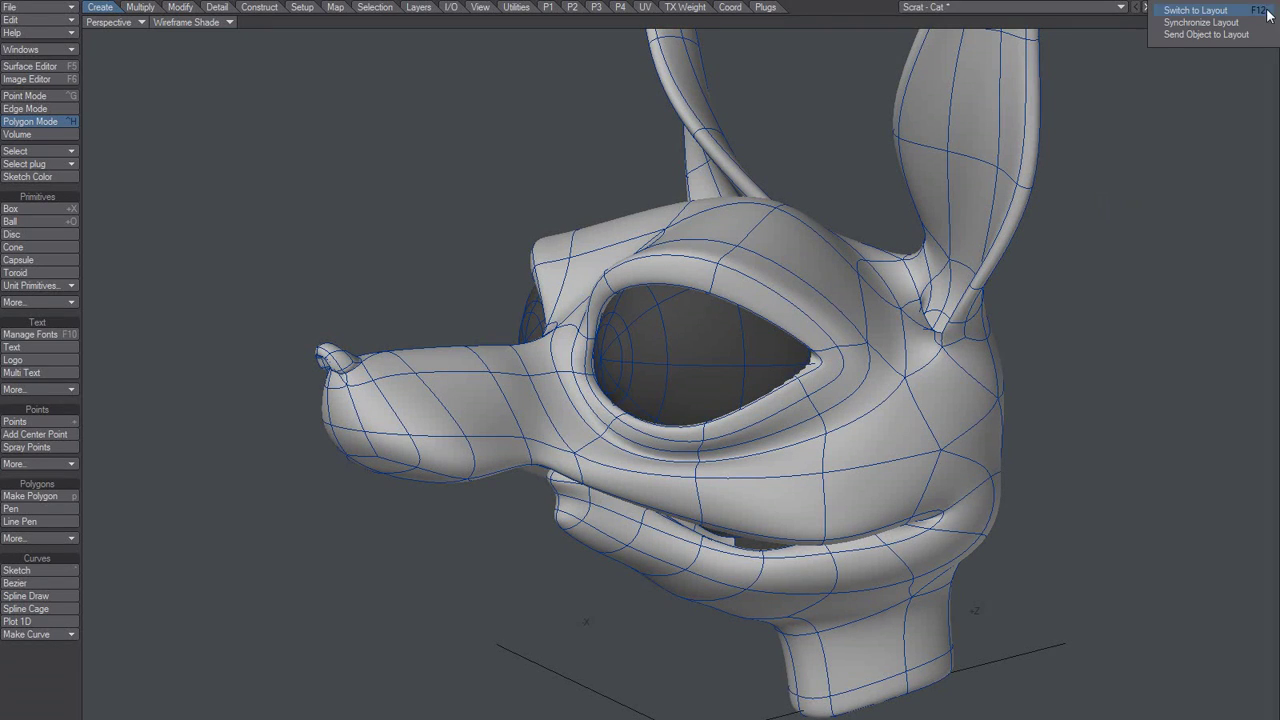
{"action": "left_click", "coordinate": [1185, 39]}
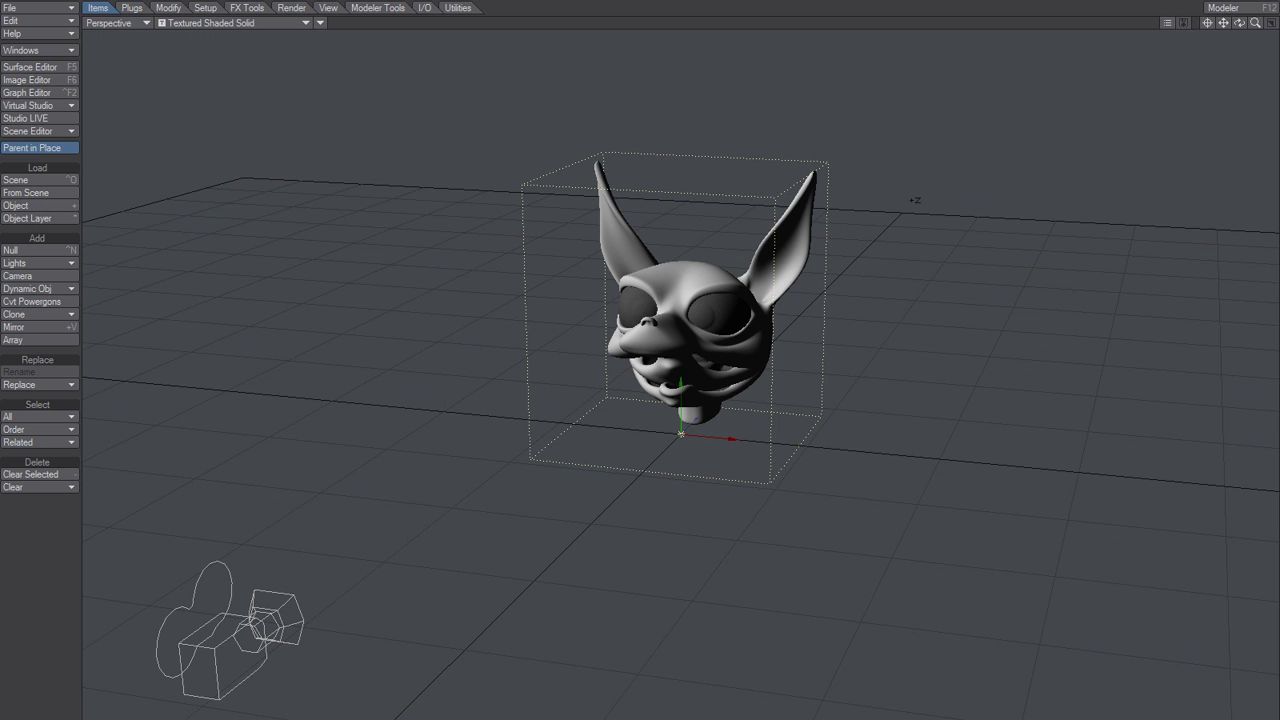
{"action": "left_click", "coordinate": [1260, 1]}
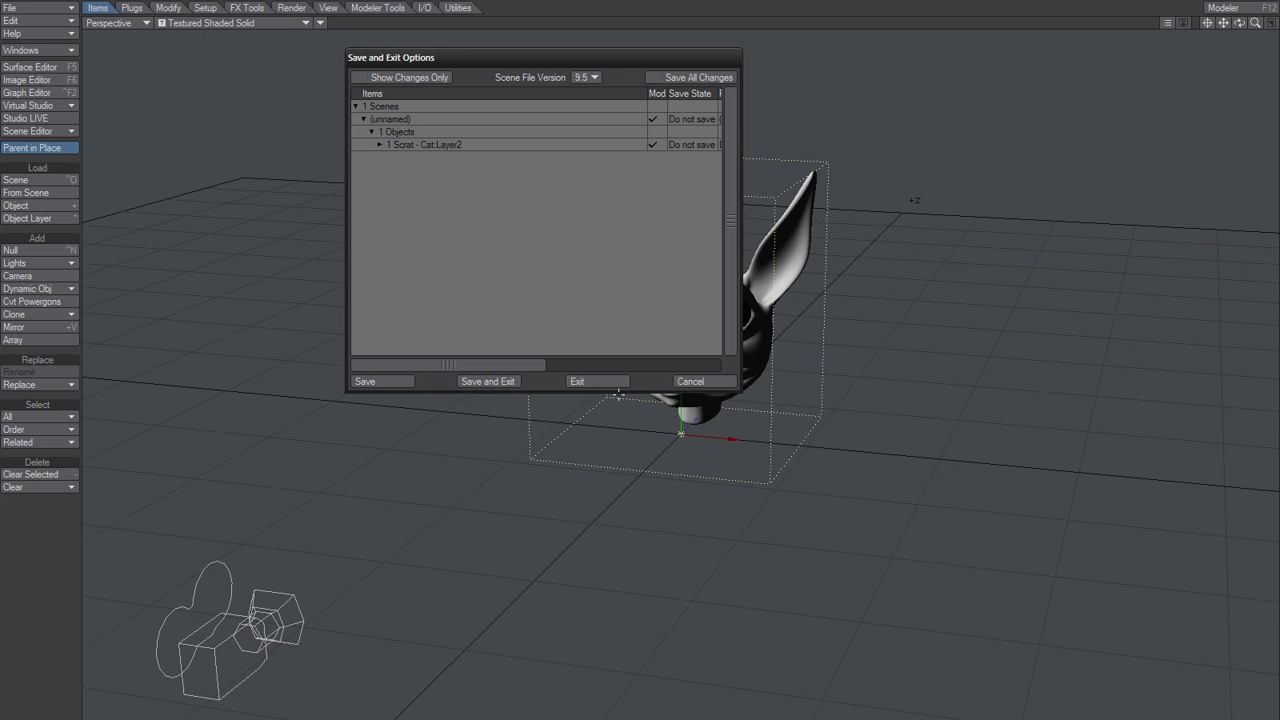
{"action": "left_click", "coordinate": [607, 385]}
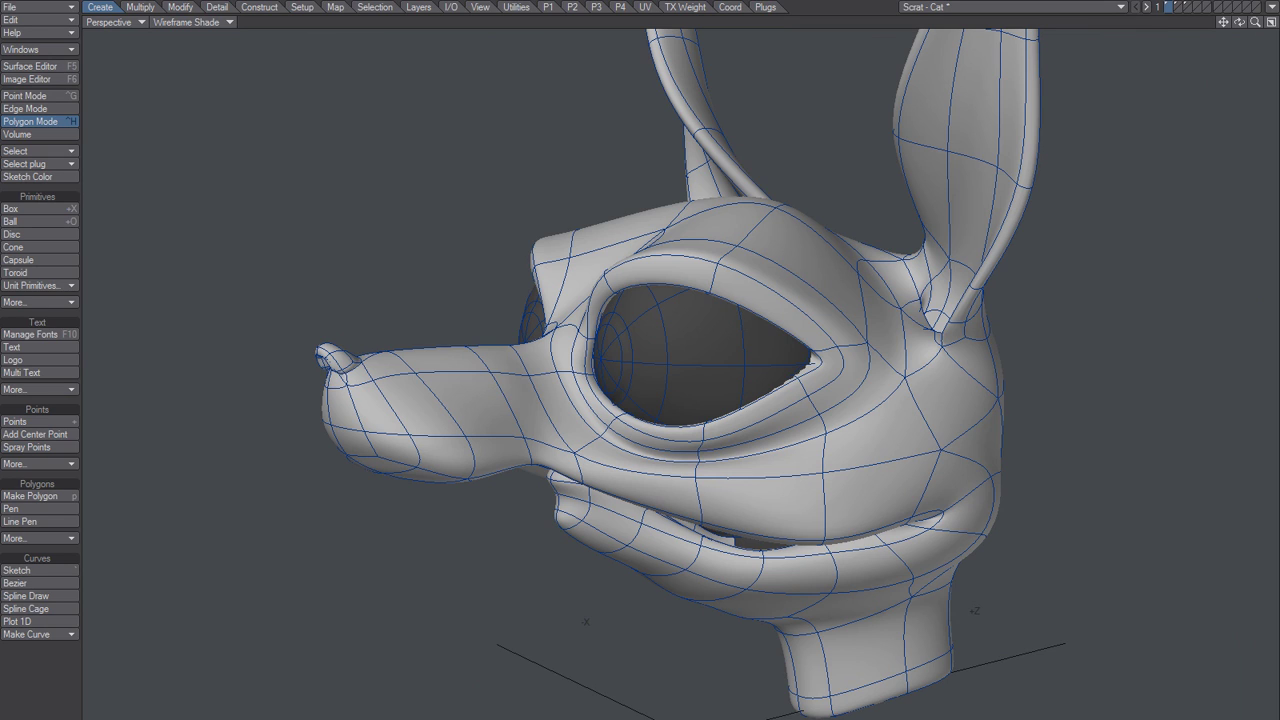
Send the Scrat - Cat object to Layout and clear the selected layer object from the scene
{"action": "left_click", "coordinate": [1272, 7]}
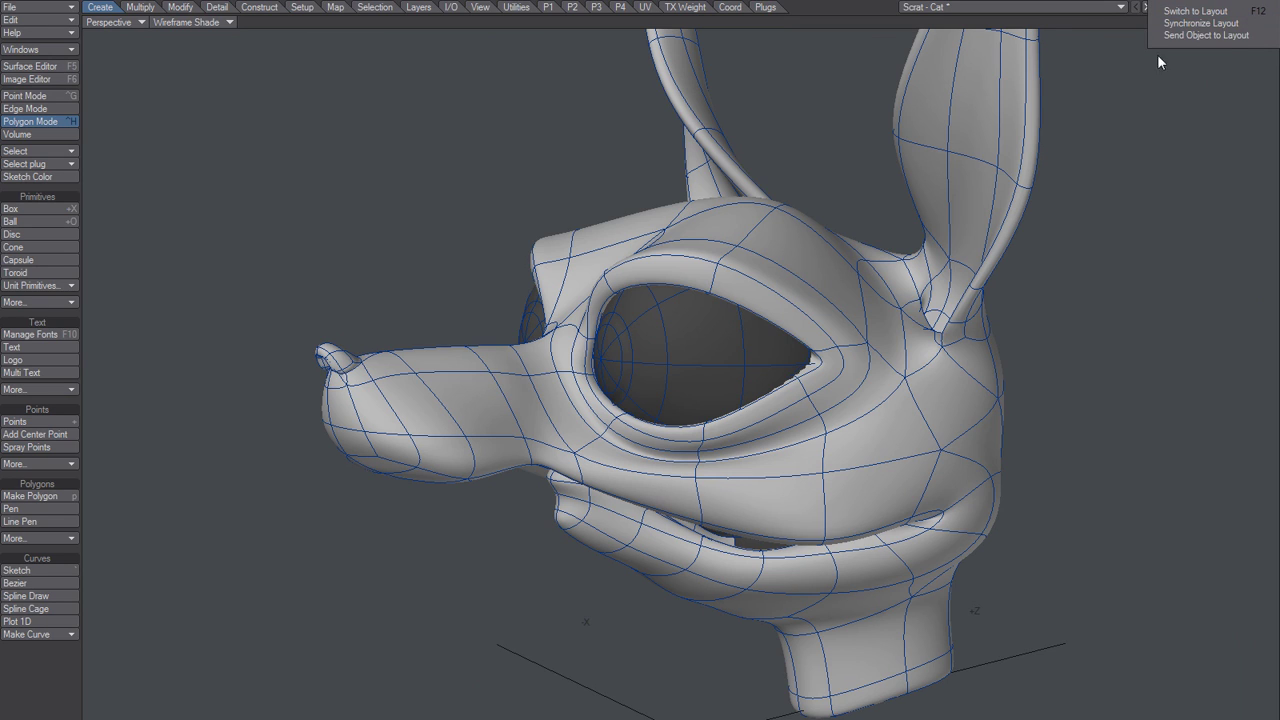
{"action": "left_click", "coordinate": [1226, 37]}
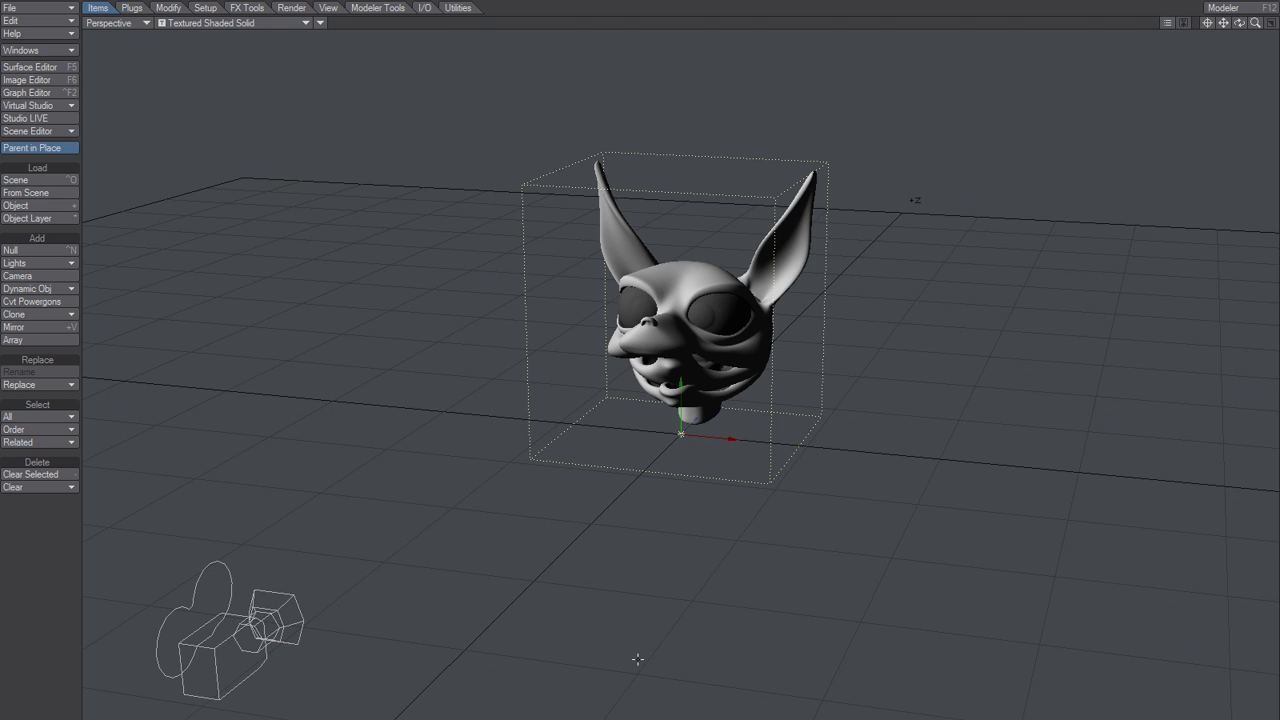
{"action": "key", "text": "minus"}
{"action": "key", "text": "Return"}
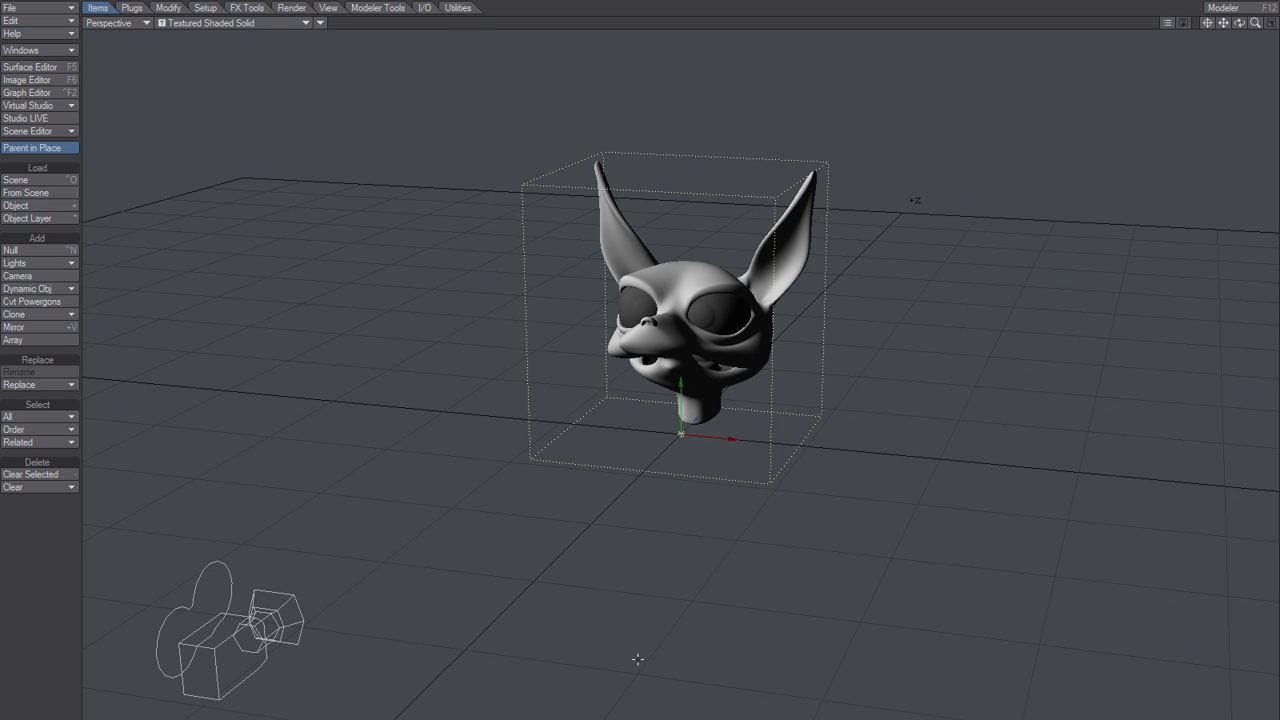
Open FiberFX and activate fibers on the Scrat - Cat:scrat object
{"action": "left_click_drag", "start_coordinate": [700, 363], "coordinate": [694, 395], "text": "alt"}
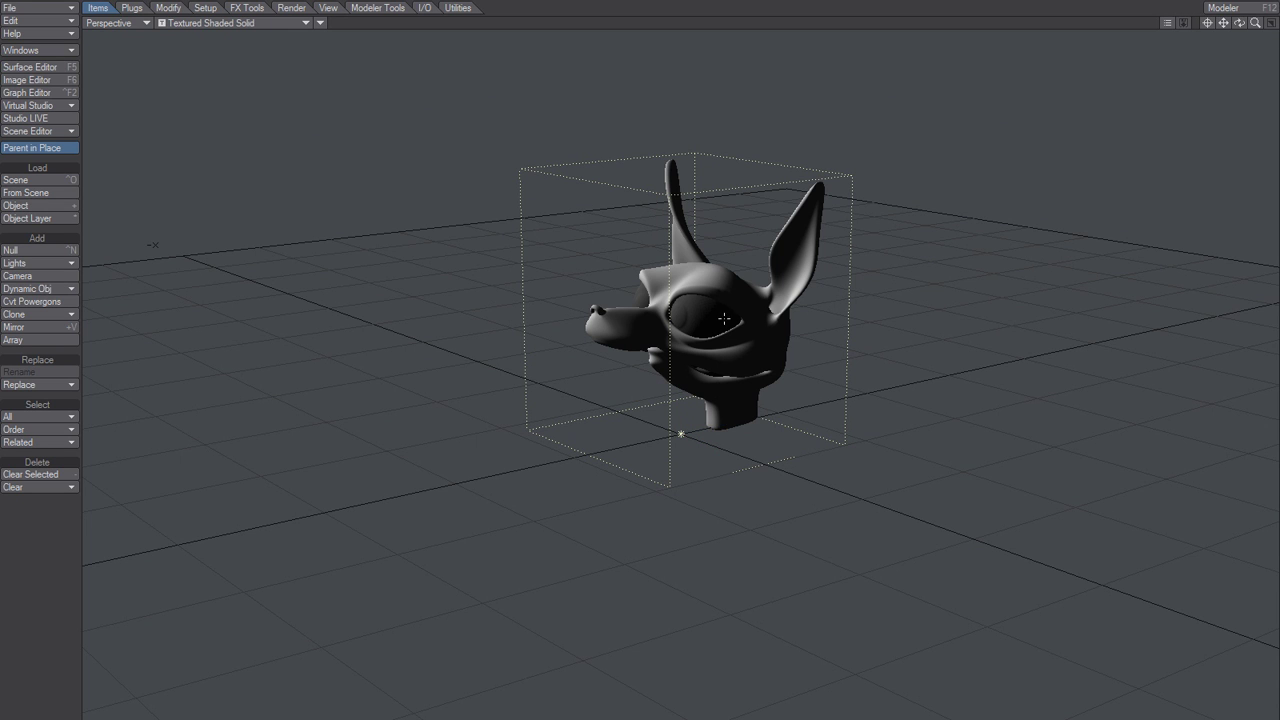
{"action": "scroll", "coordinate": [806, 251], "scroll_direction": "up", "scroll_amount": 8}
{"action": "left_click_drag", "start_coordinate": [806, 251], "coordinate": [681, 397], "text": "alt+shift"}
{"action": "scroll", "coordinate": [681, 291], "scroll_direction": "down", "scroll_amount": 4}
{"action": "left_click_drag", "start_coordinate": [685, 240], "coordinate": [660, 348], "text": "alt+shift"}
{"action": "left_click_drag", "start_coordinate": [728, 467], "coordinate": [707, 473], "text": "alt"}
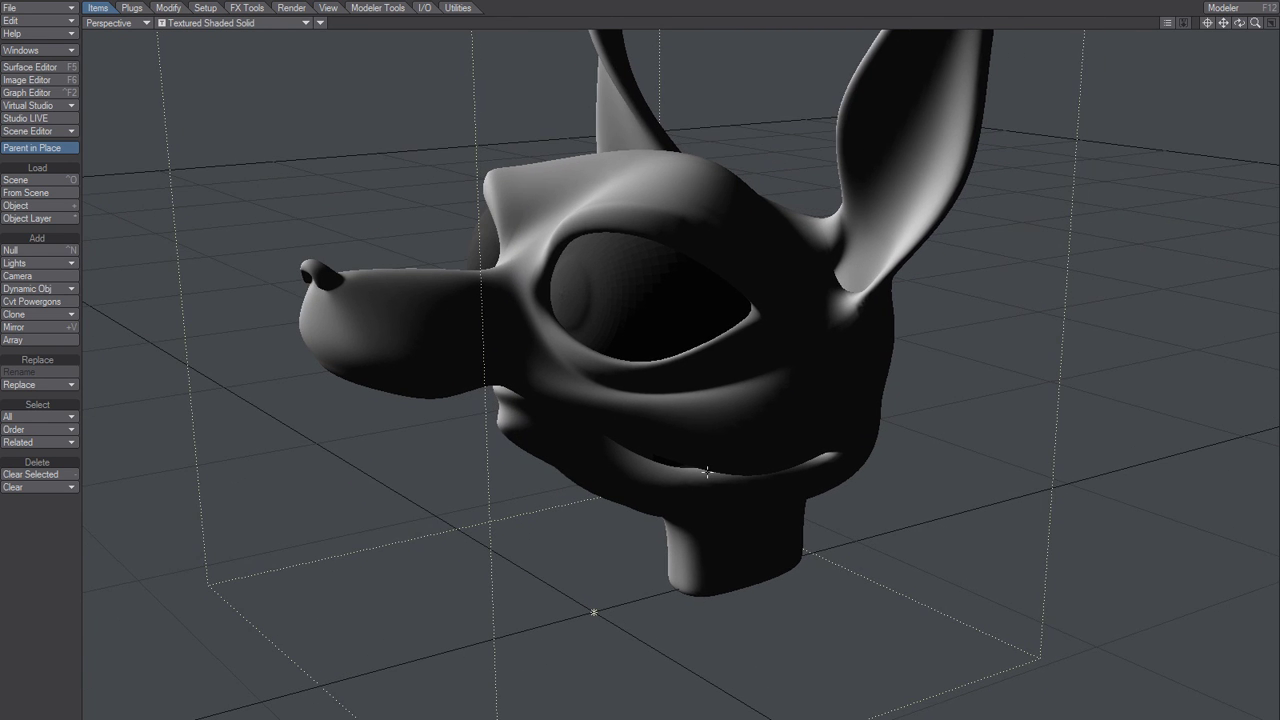
{"action": "left_click", "coordinate": [250, 9]}
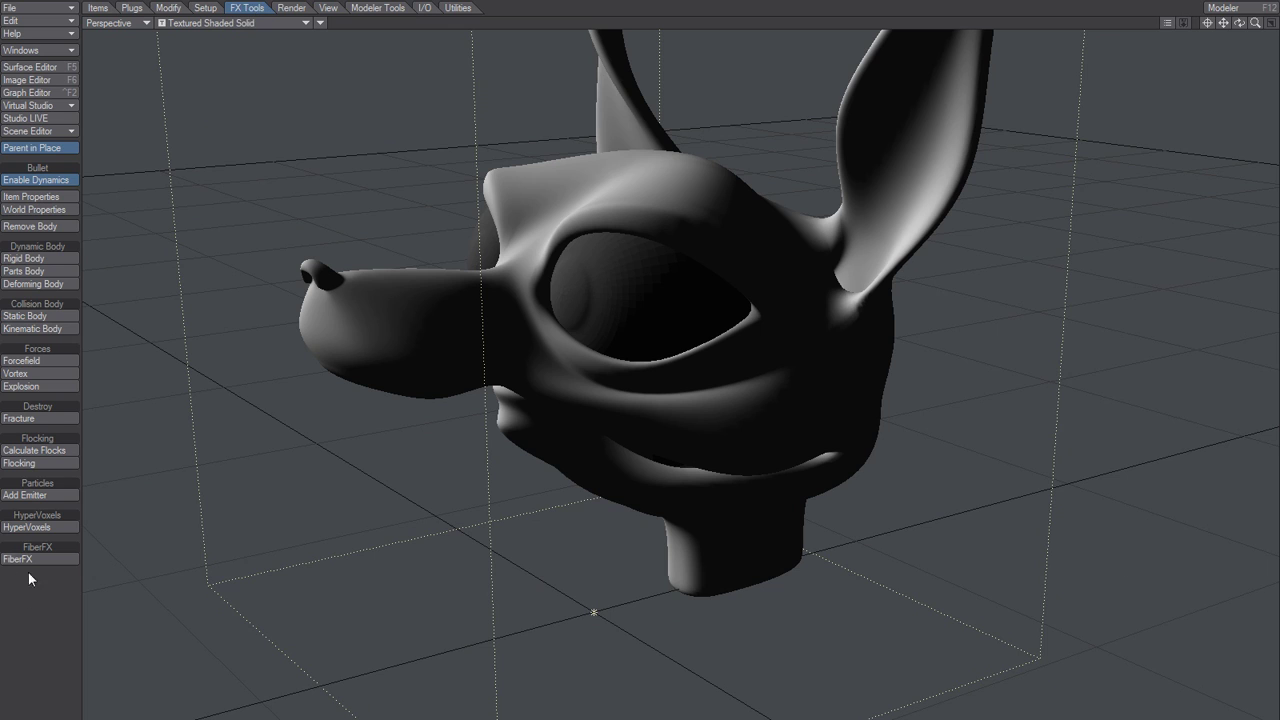
{"action": "left_click", "coordinate": [30, 560]}
{"action": "left_click", "coordinate": [868, 214]}
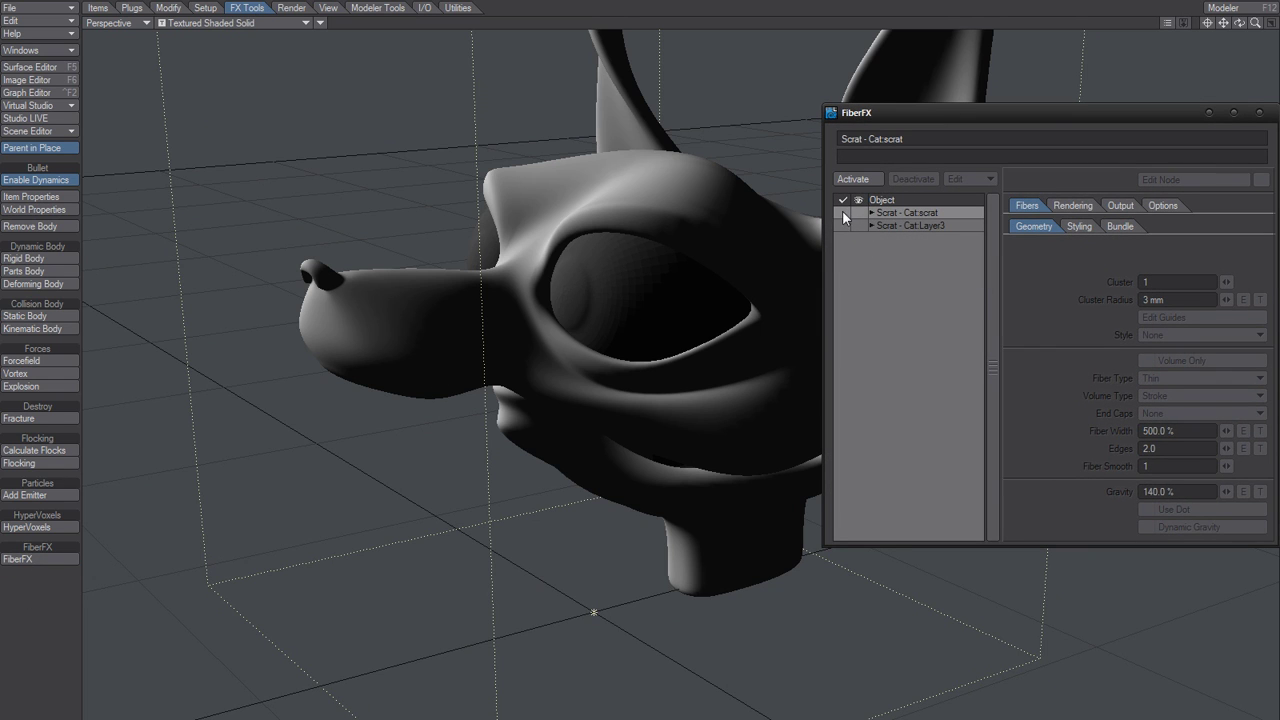
{"action": "left_click", "coordinate": [855, 179]}
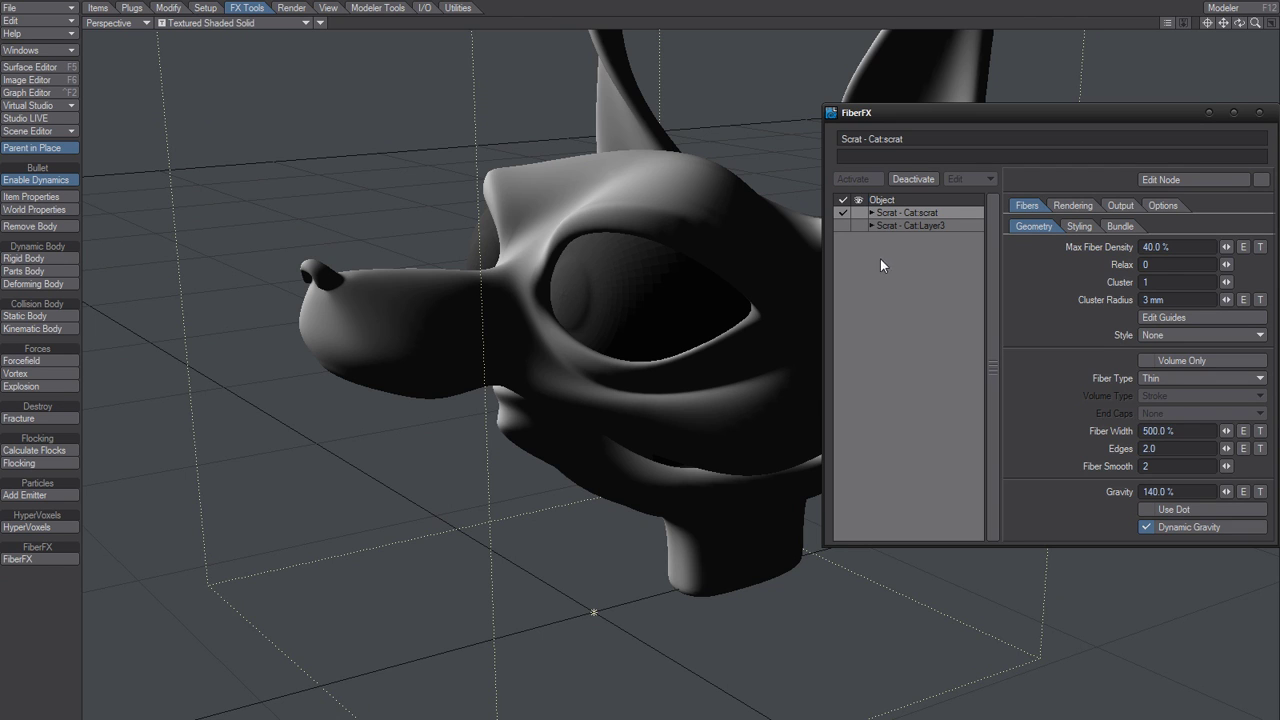
Enable the viewport fiber preview for Scrat - Cat:scrat and turn off fibers on its Grey surface
{"action": "left_click", "coordinate": [872, 213]}
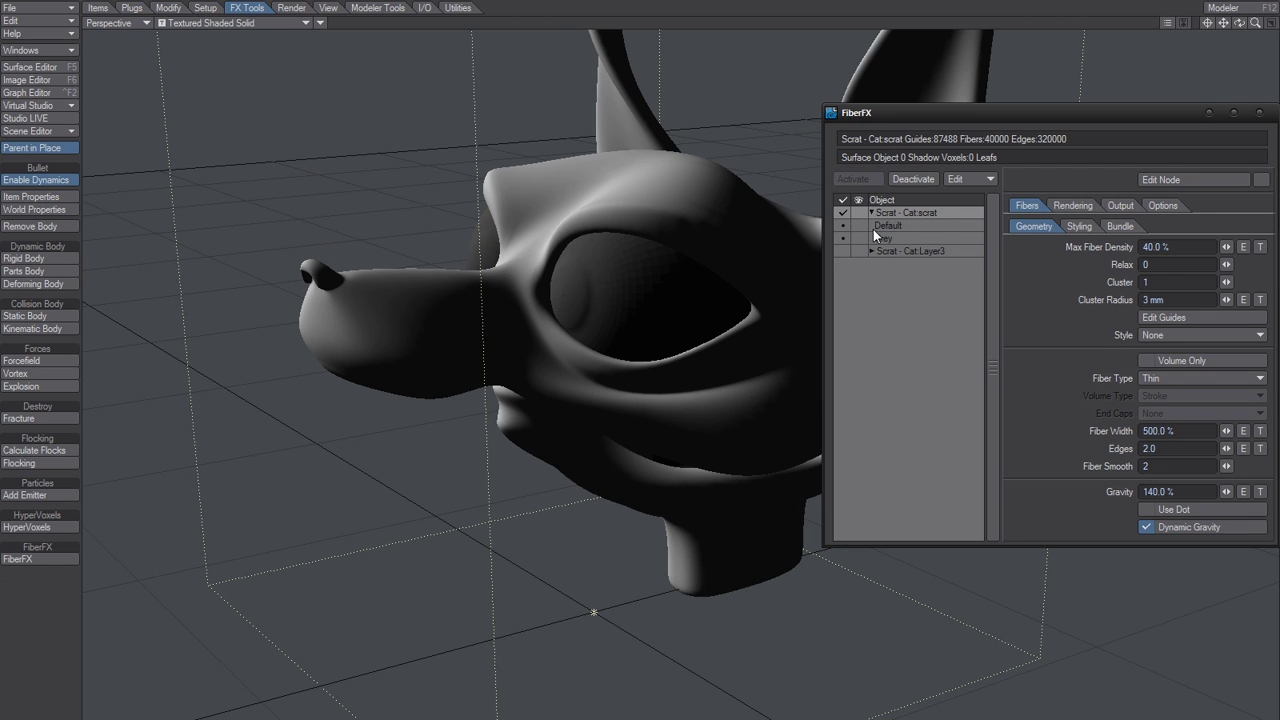
{"action": "left_click", "coordinate": [869, 225]}
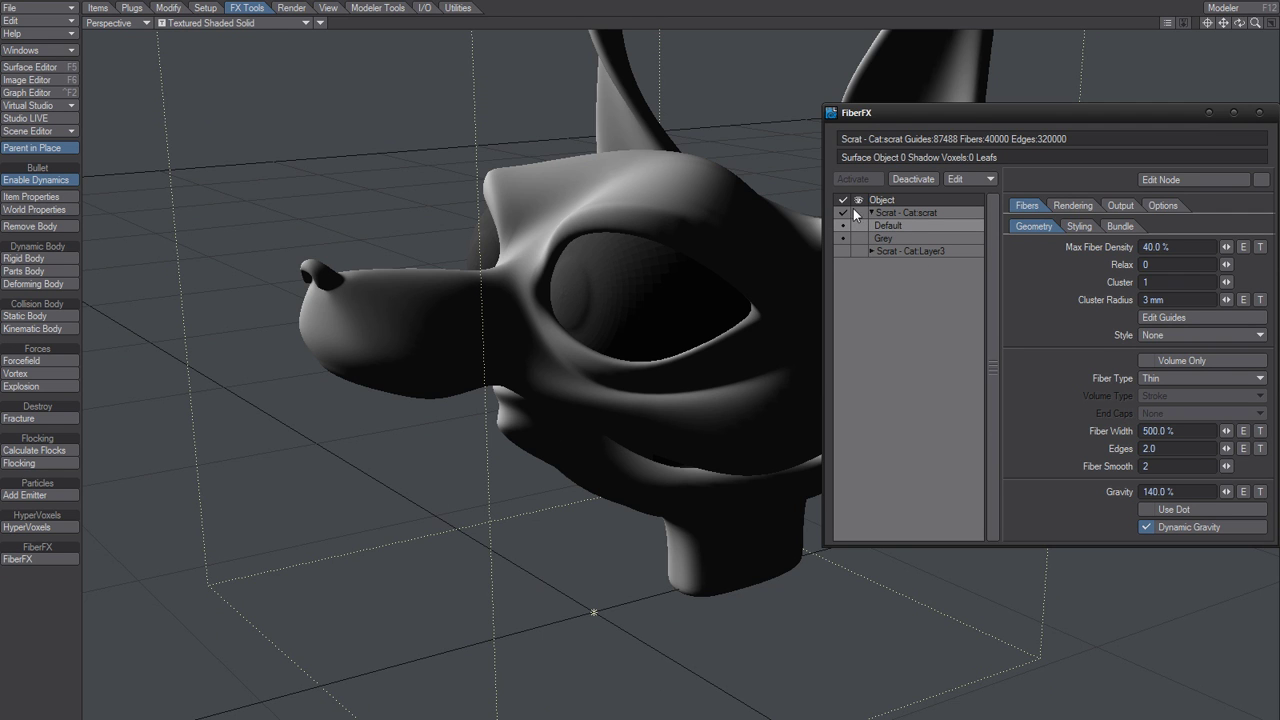
{"action": "left_click", "coordinate": [858, 213]}
{"action": "left_click", "coordinate": [840, 238]}
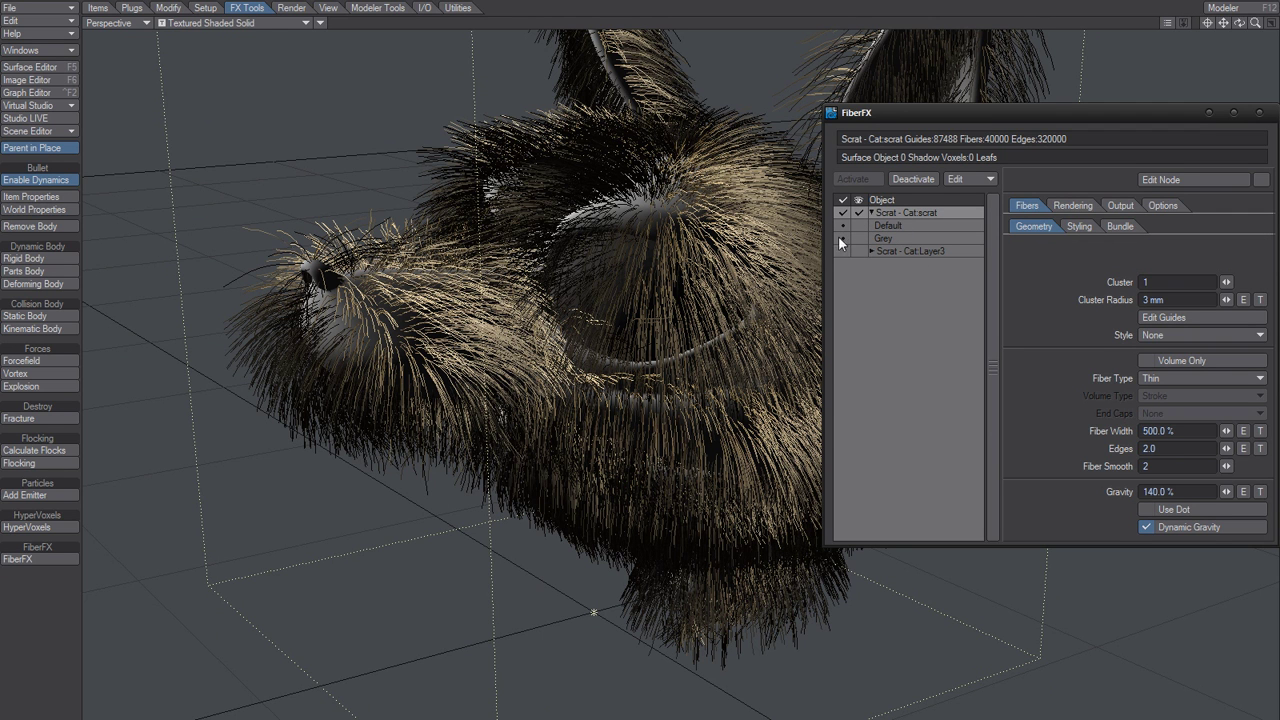
{"action": "left_click", "coordinate": [843, 238]}
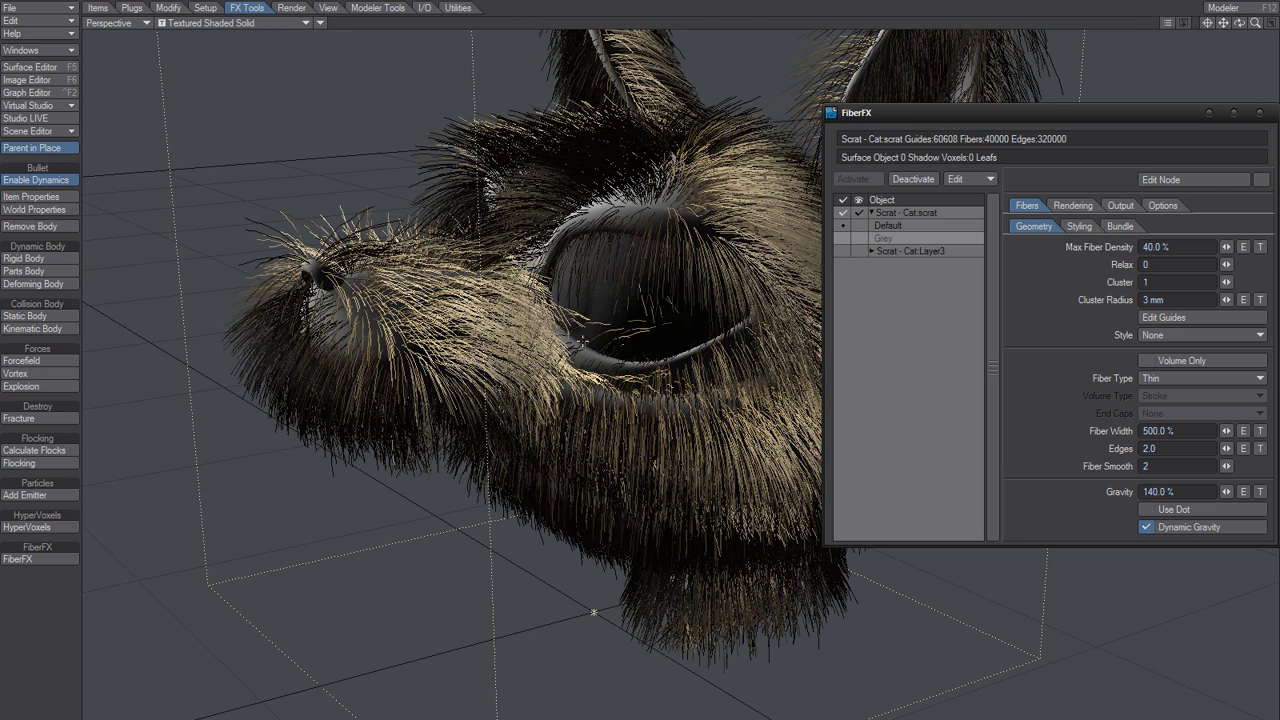
{"action": "left_click", "coordinate": [874, 213]}
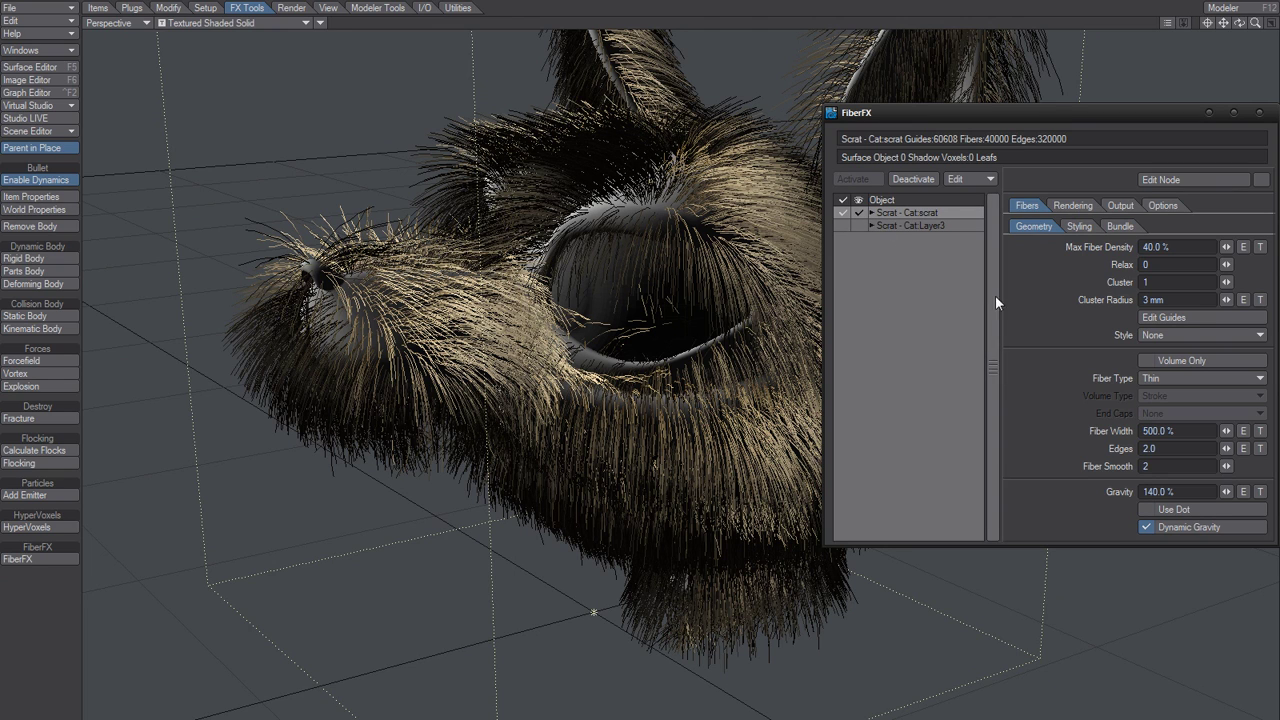
Set the fiber styling Scale of Scrat - Cat:scrat to 30%
{"action": "left_click", "coordinate": [1076, 225]}
{"action": "left_click", "coordinate": [1177, 387]}
{"action": "type", "text": "30"}
{"action": "key", "text": "Tab"}
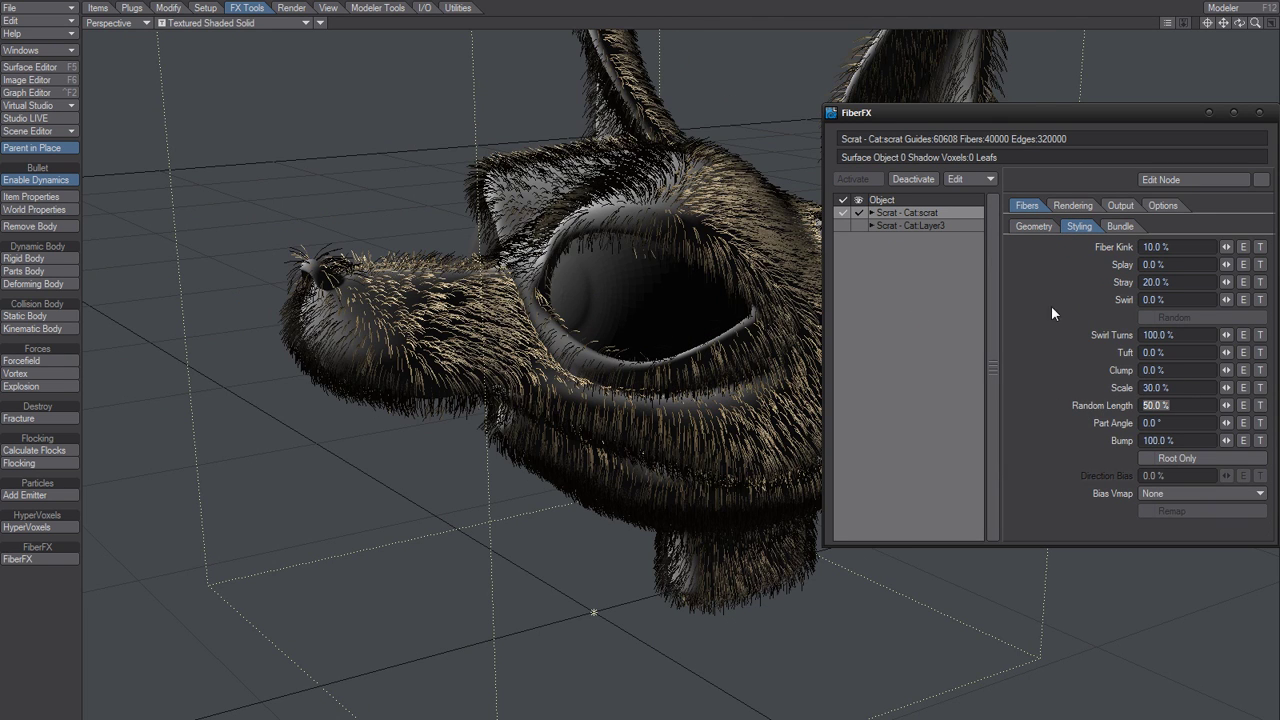
{"action": "left_click", "coordinate": [1051, 308]}
Set the fiber geometry Gravity of Scrat - Cat:scrat to 50%
{"action": "left_click", "coordinate": [1034, 228]}
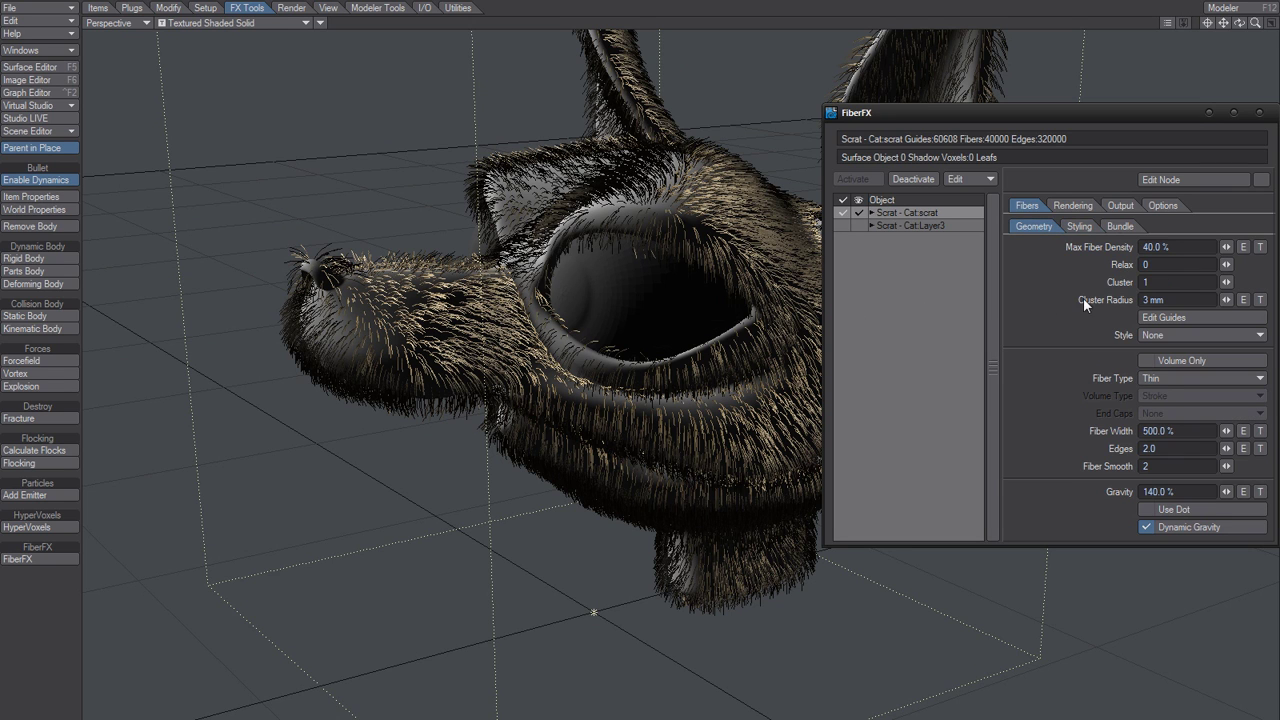
{"action": "type", "text": "50"}
{"action": "key", "text": "Tab"}
{"action": "left_click", "coordinate": [1056, 332]}
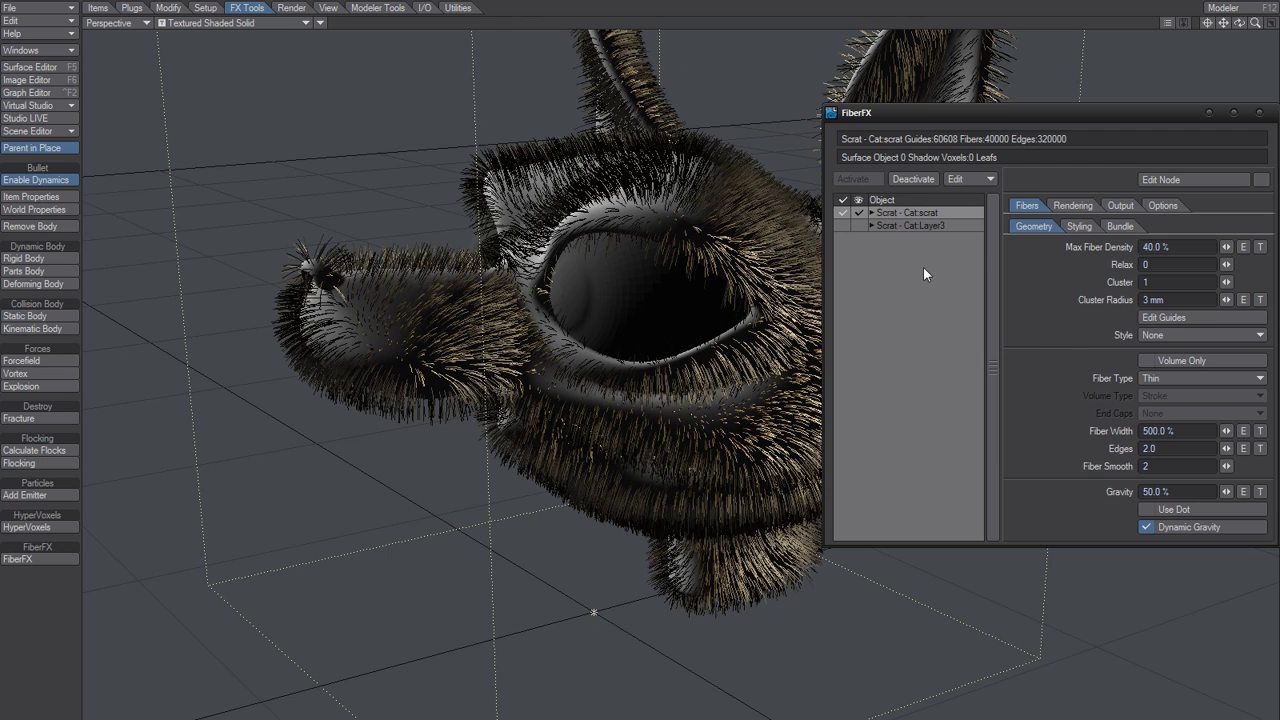
Start editing the fiber guides with a new style named "SubD Hack"
{"action": "left_click", "coordinate": [1156, 336]}
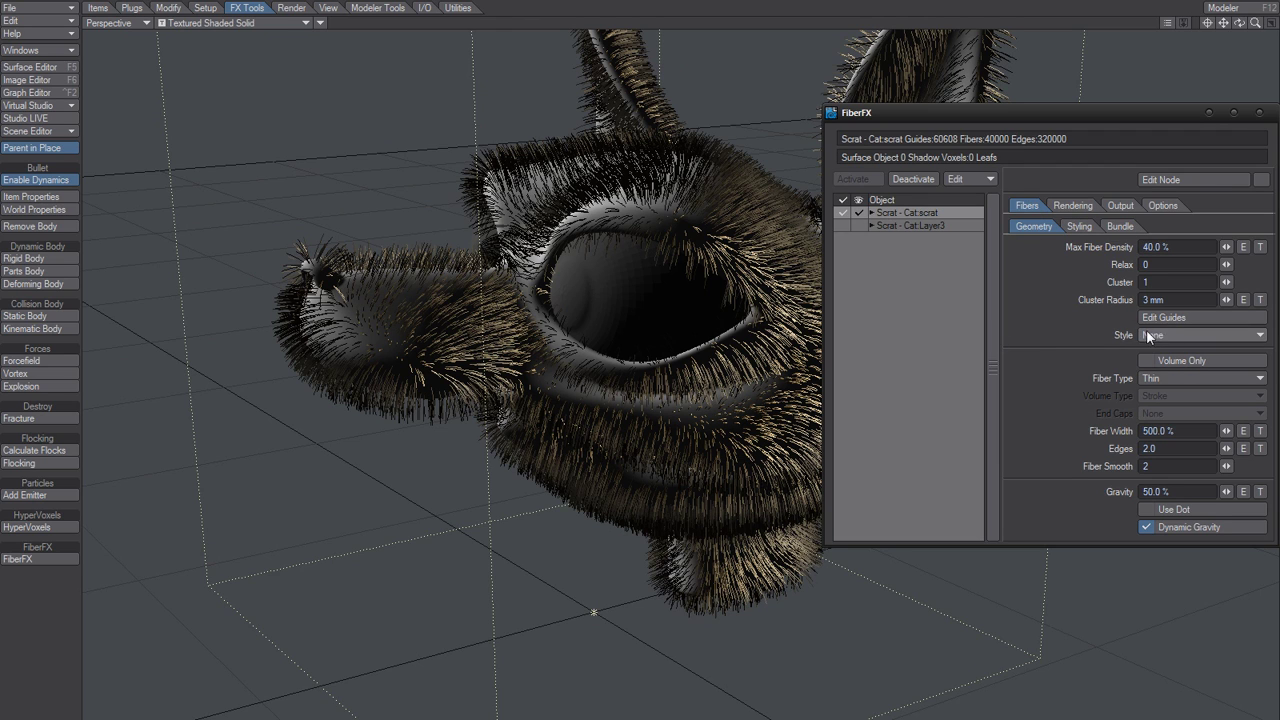
{"action": "left_click", "coordinate": [1148, 337]}
{"action": "left_click", "coordinate": [1157, 317]}
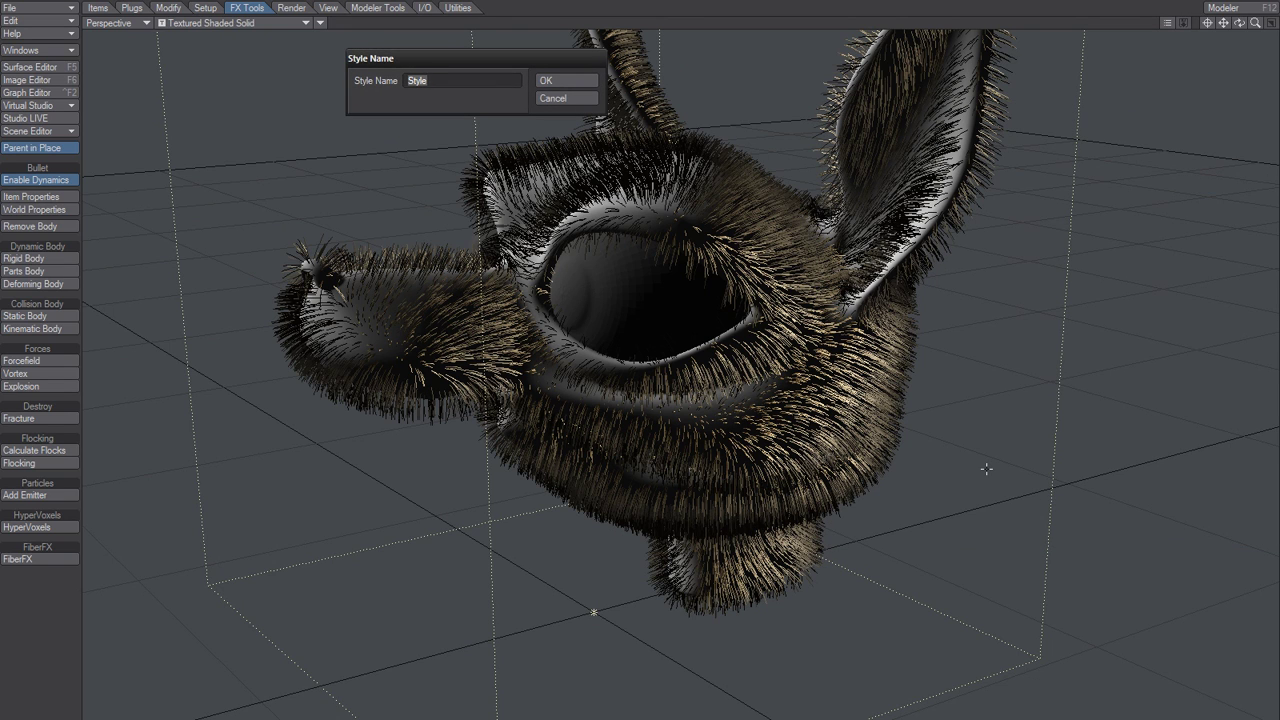
{"action": "type", "text": "SUbdi"}
{"action": "key", "text": "BackSpace"}
{"action": "key", "text": "BackSpace"}
{"action": "key", "text": "BackSpace"}
{"action": "key", "text": "BackSpace"}
{"action": "type", "text": "uB"}
{"action": "key", "text": "BackSpace"}
{"action": "type", "text": "bD Hack"}
{"action": "key", "text": "Return"}
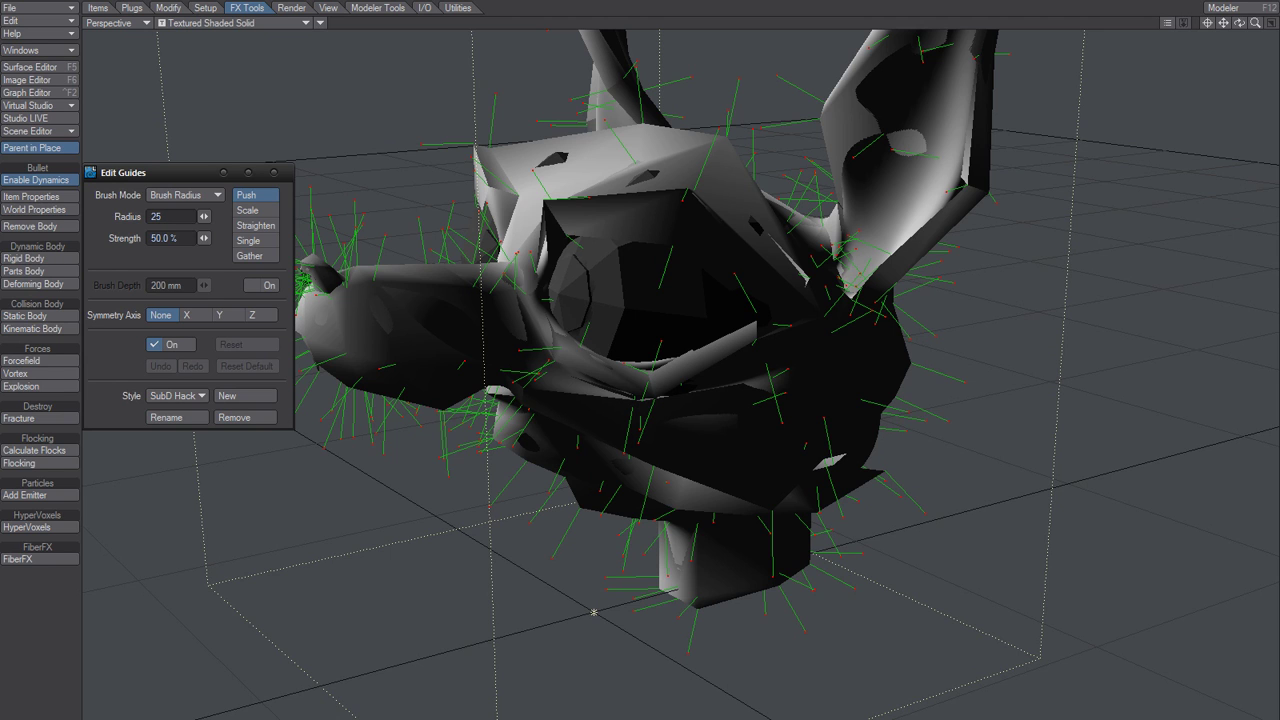
Raise the Object Dissolve of Scrat - Cat:scrat in its render properties to hide the unsubdivided mesh
{"action": "key", "text": "p"}
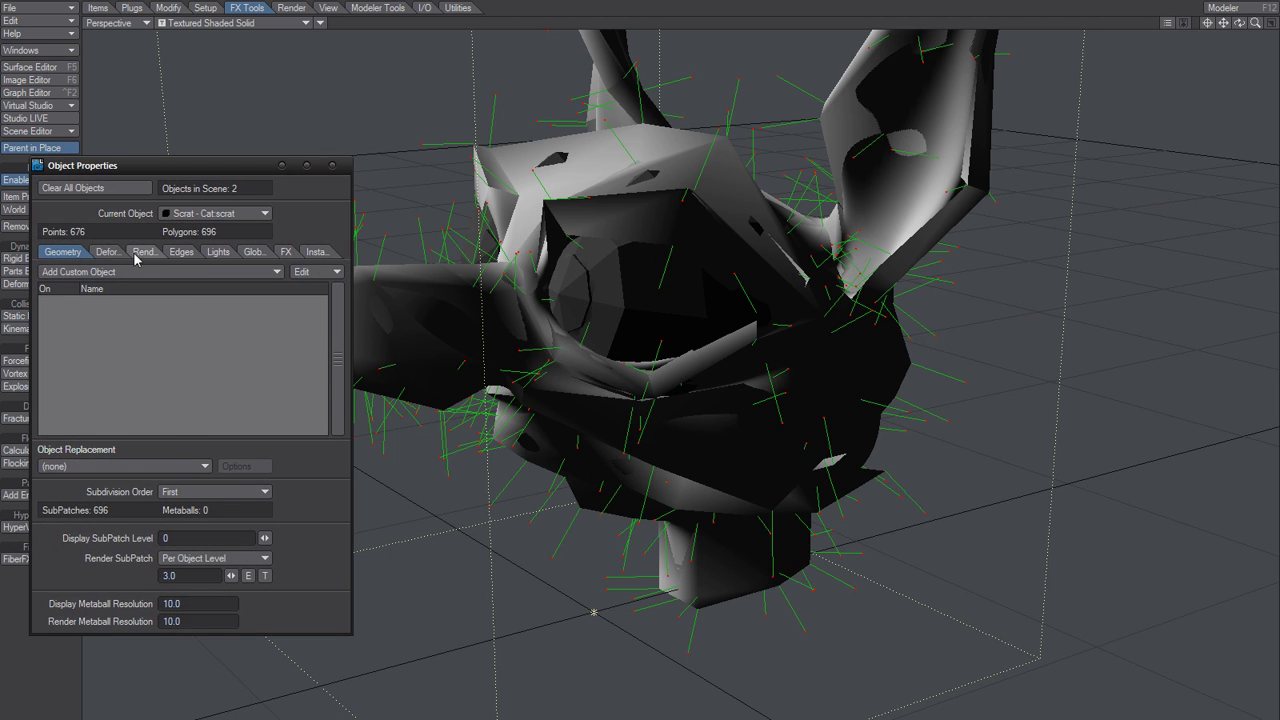
{"action": "left_click", "coordinate": [143, 253]}
{"action": "left_click_drag", "start_coordinate": [248, 333], "coordinate": [312, 334]}
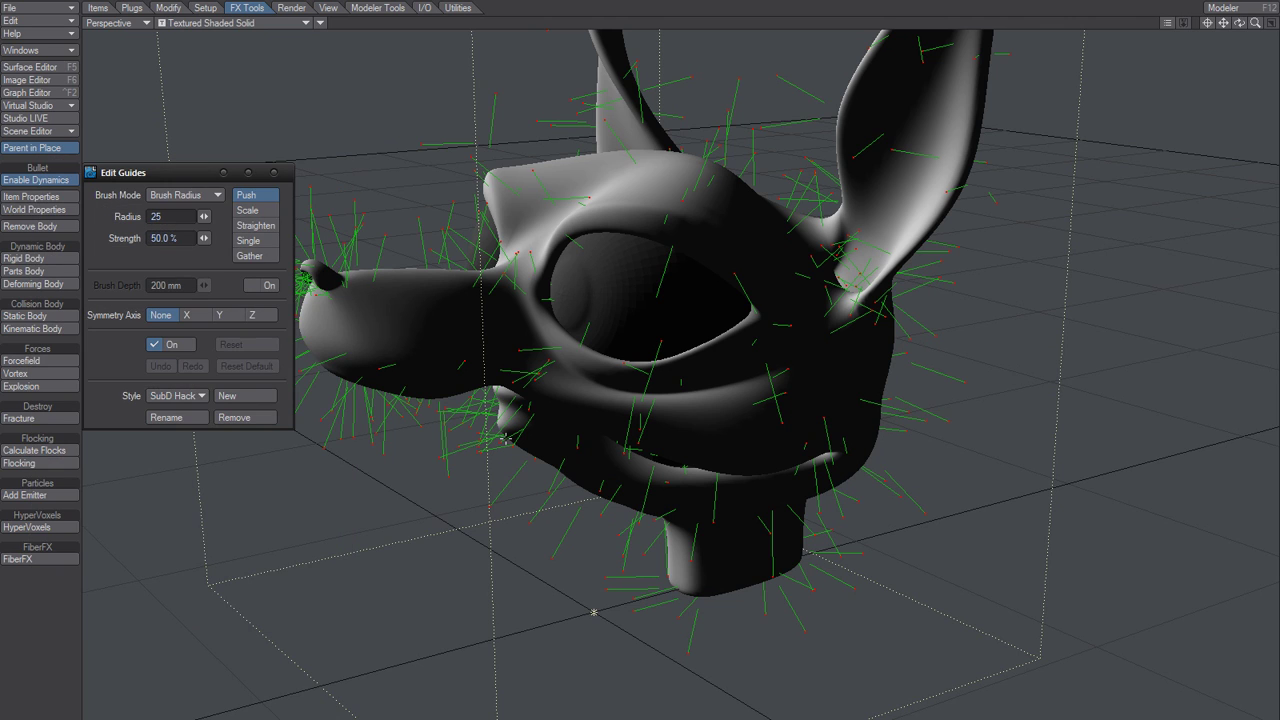
Set the Display SubPatch Level of Scrat - Cat:Layer3 to 1 in its object properties
{"action": "left_click_drag", "start_coordinate": [506, 437], "coordinate": [620, 440], "text": "alt"}
{"action": "mouse_move", "coordinate": [680, 625]}
{"action": "left_mouse_down", "text": "alt"}
{"action": "mouse_move", "coordinate": [751, 597]}
{"action": "mouse_move", "coordinate": [766, 620]}
{"action": "mouse_move", "coordinate": [740, 594]}
{"action": "mouse_move", "coordinate": [715, 646]}
{"action": "mouse_move", "coordinate": [601, 638]}
{"action": "mouse_move", "coordinate": [661, 631]}
{"action": "left_mouse_up", "text": "alt"}
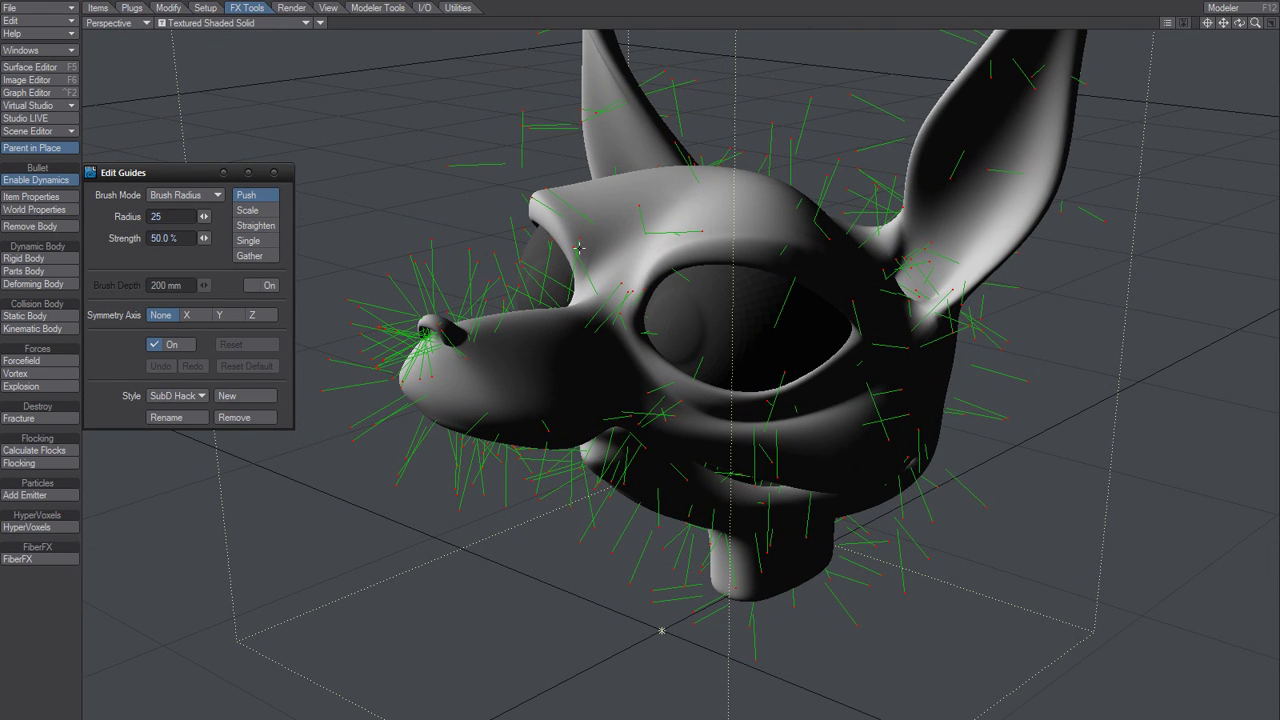
{"action": "mouse_move", "coordinate": [661, 631]}
{"action": "left_mouse_down", "text": "alt"}
{"action": "mouse_move", "coordinate": [703, 662]}
{"action": "mouse_move", "coordinate": [628, 597]}
{"action": "mouse_move", "coordinate": [594, 630]}
{"action": "mouse_move", "coordinate": [560, 632]}
{"action": "mouse_move", "coordinate": [658, 647]}
{"action": "left_mouse_up", "text": "alt"}
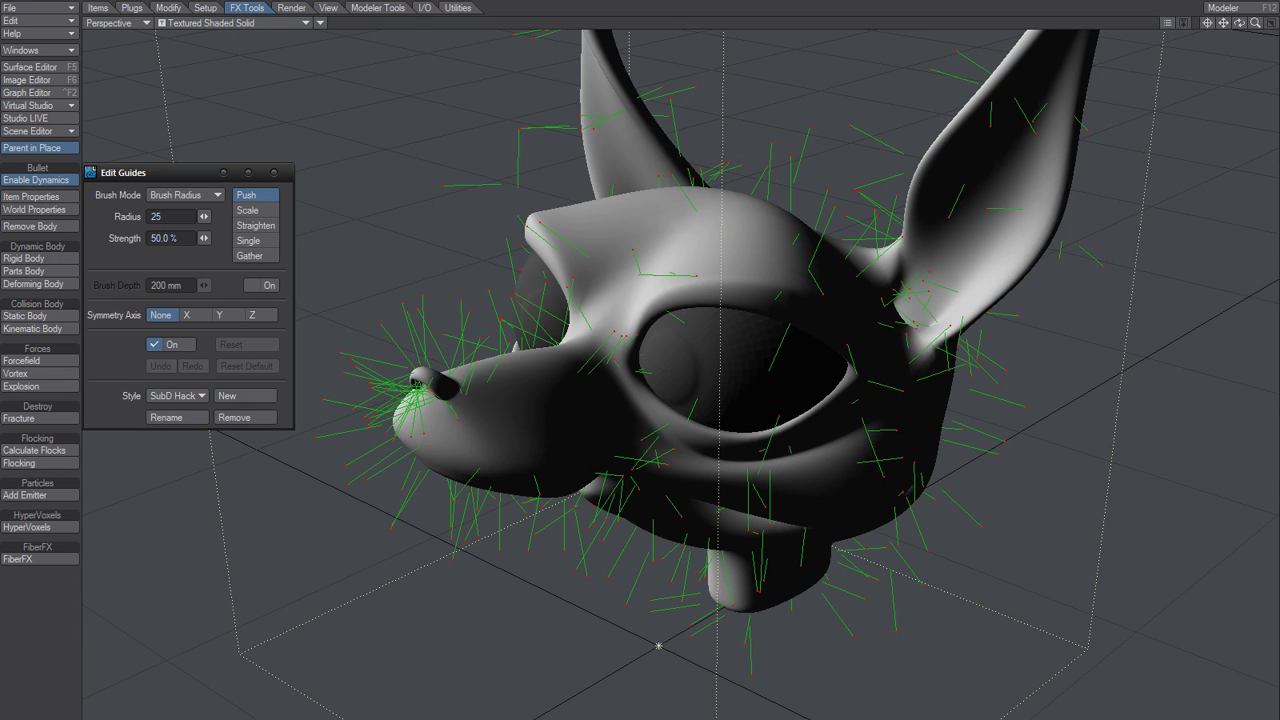
{"action": "key", "text": "p"}
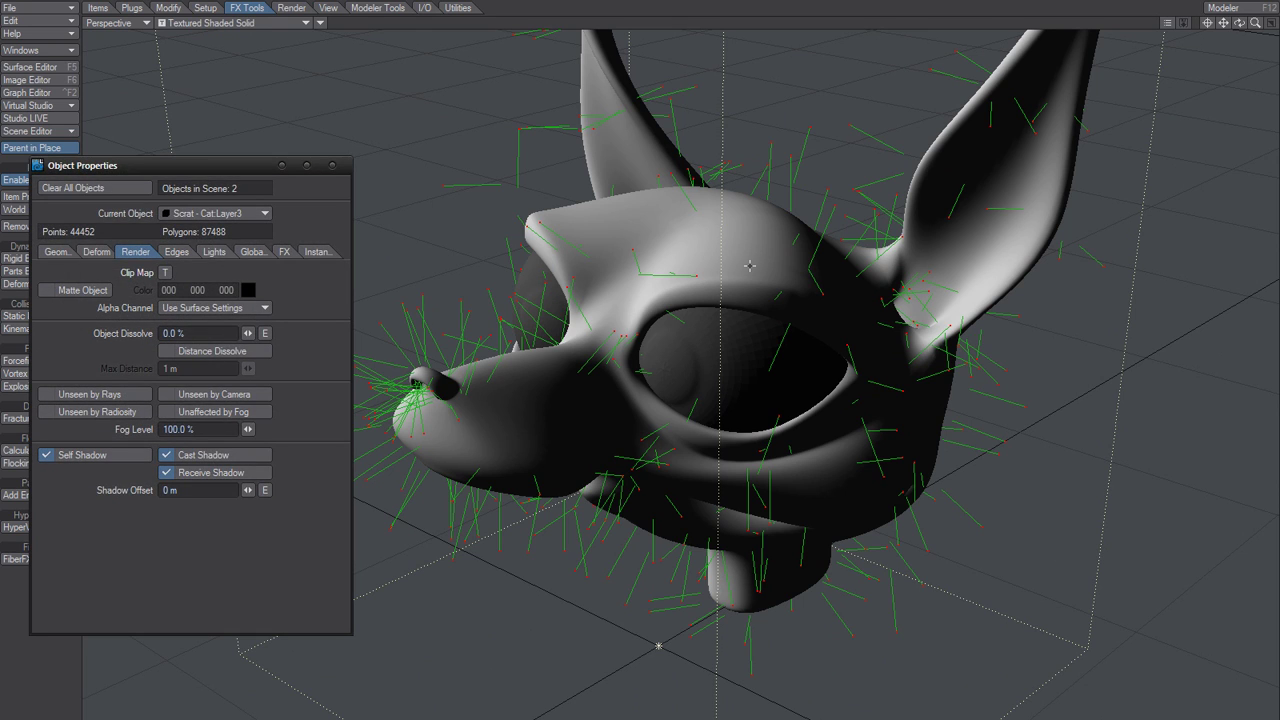
{"action": "left_click", "coordinate": [232, 214]}
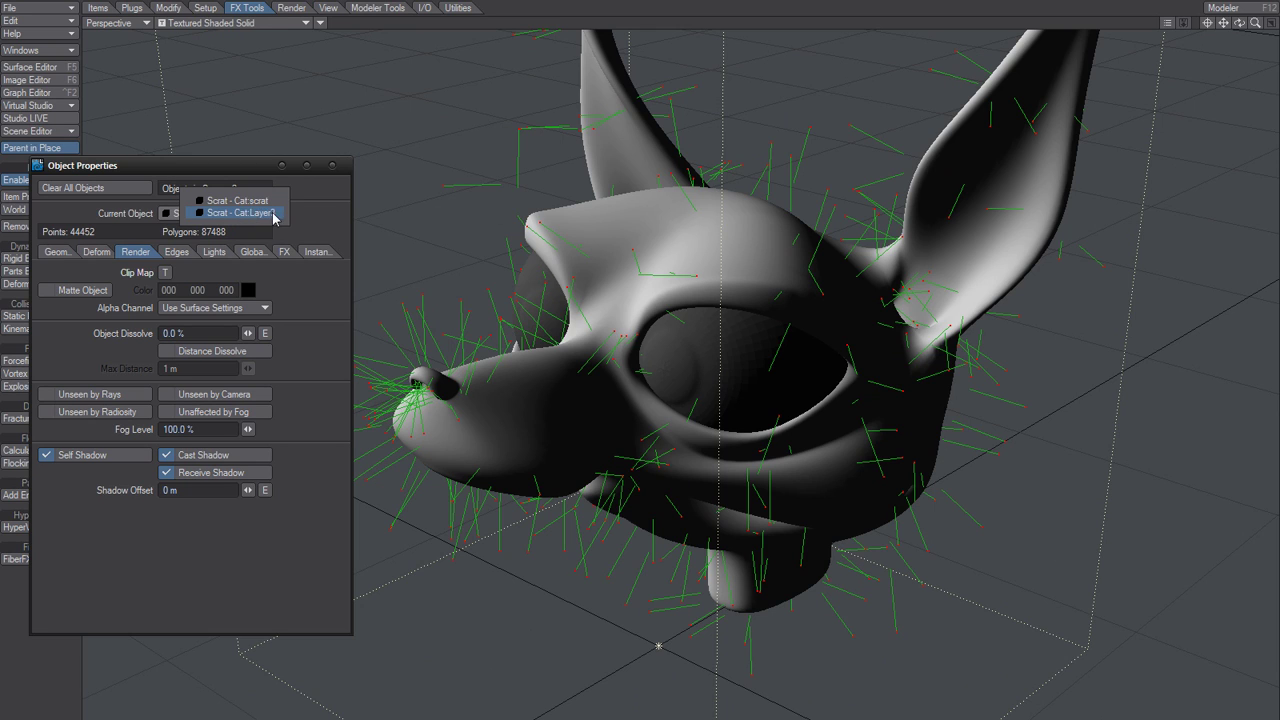
{"action": "left_click", "coordinate": [279, 214]}
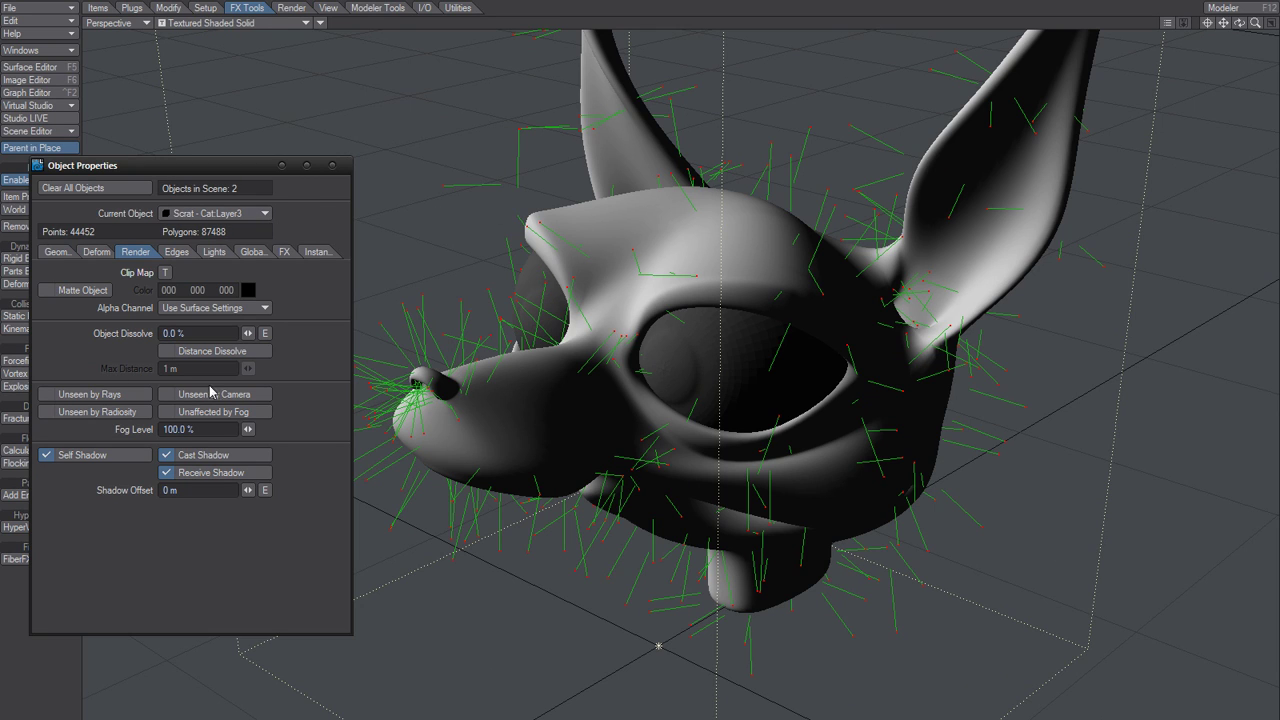
{"action": "left_click", "coordinate": [58, 251]}
{"action": "double_click", "coordinate": [167, 540]}
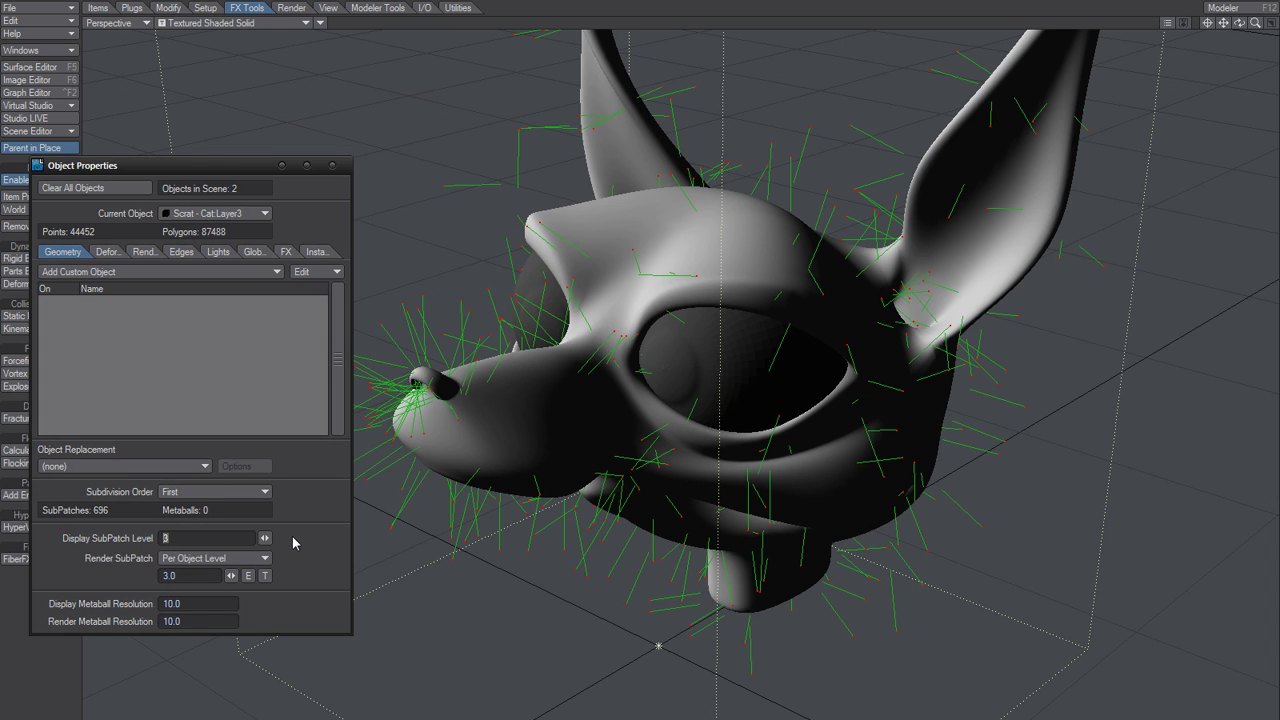
{"action": "type", "text": "1"}
{"action": "key", "text": "Return"}
Lower the Display SubPatch Level of Scrat - Cat:Layer3 to 0
{"action": "left_click_drag", "start_coordinate": [182, 540], "coordinate": [158, 540]}
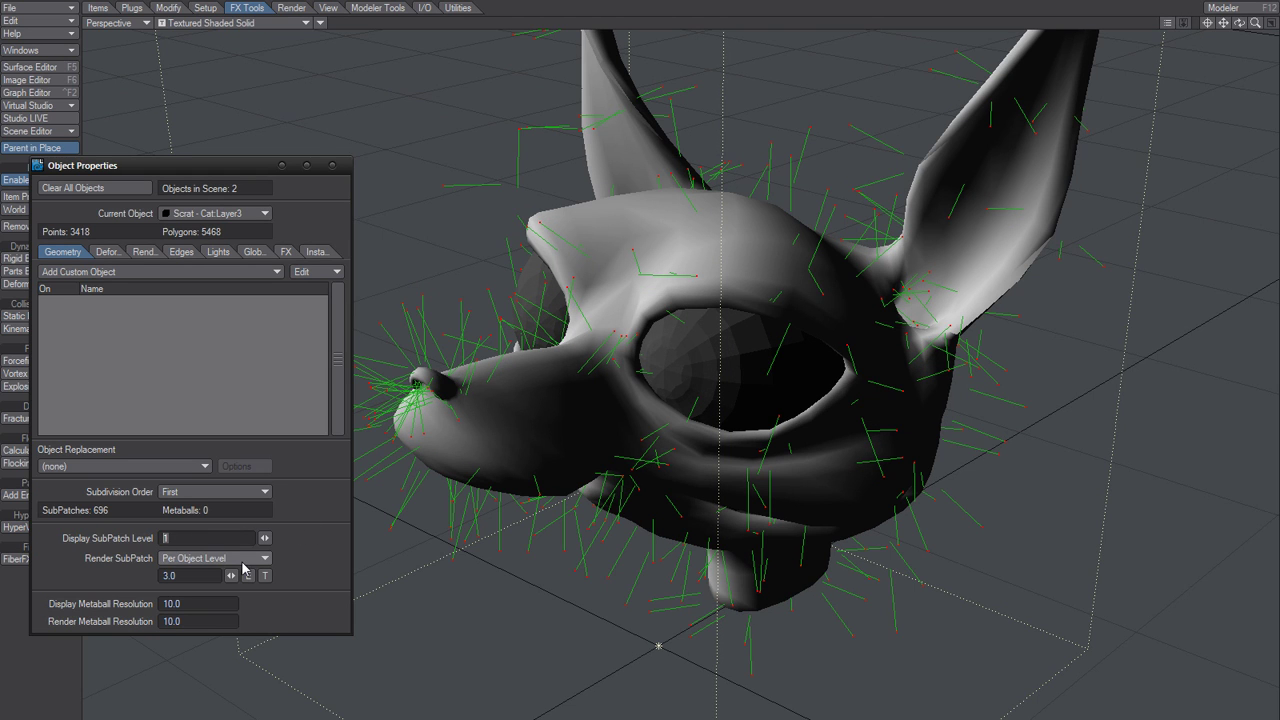
{"action": "type", "text": "0"}
{"action": "key", "text": "Return"}
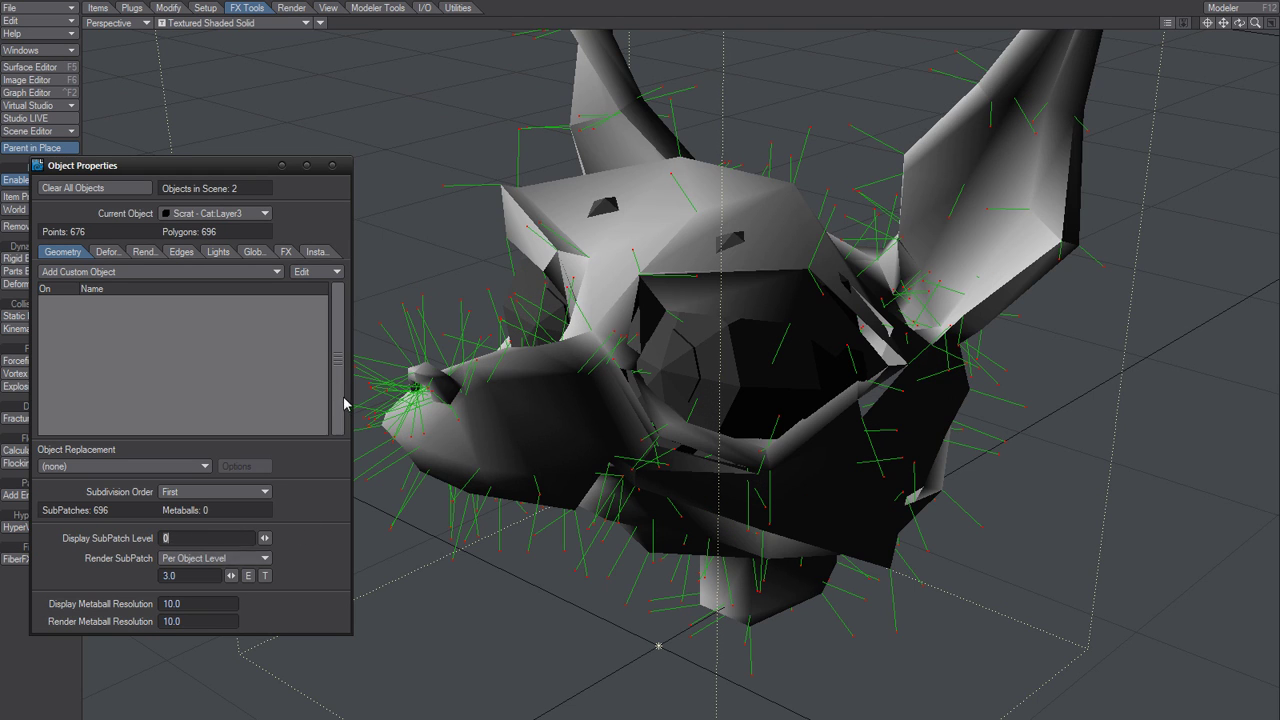
Bring the Display SubPatch Level of Scrat - Cat:Layer3 back up to 3
{"action": "left_click_drag", "start_coordinate": [600, 420], "coordinate": [660, 430], "text": "alt"}
{"action": "left_click", "coordinate": [167, 538]}
{"action": "left_click", "coordinate": [264, 538]}
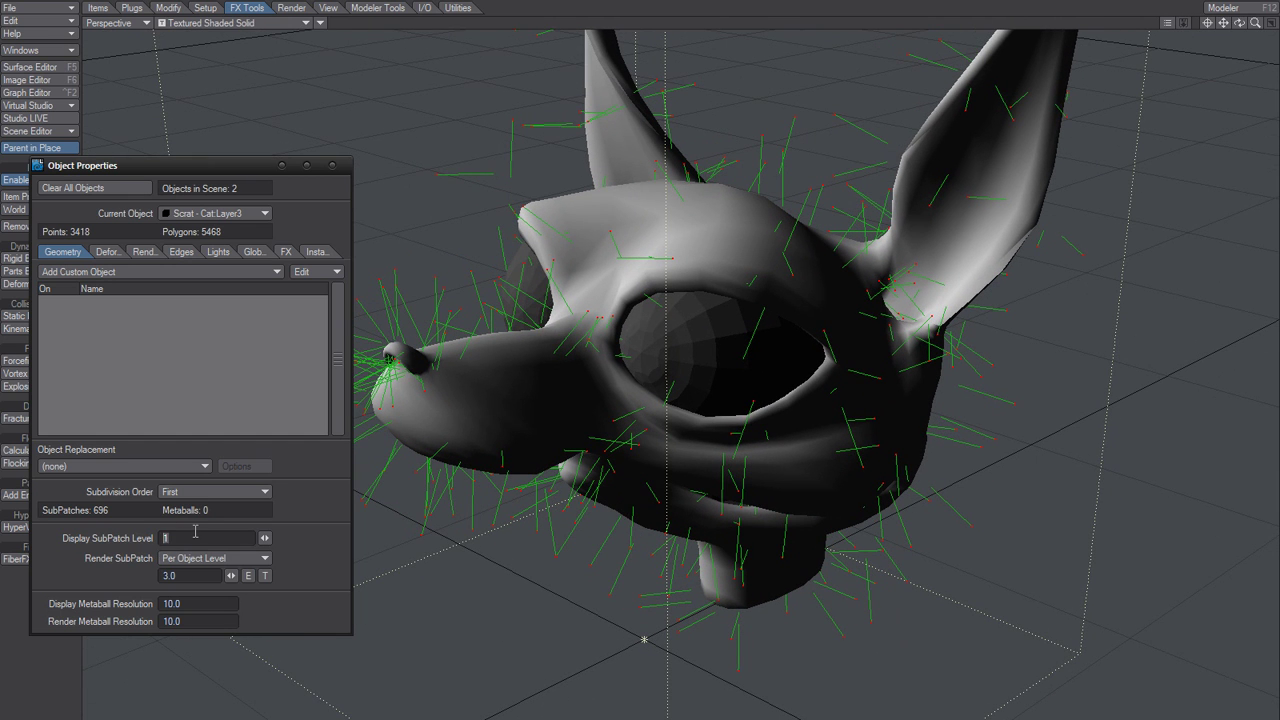
{"action": "key", "text": "Return"}
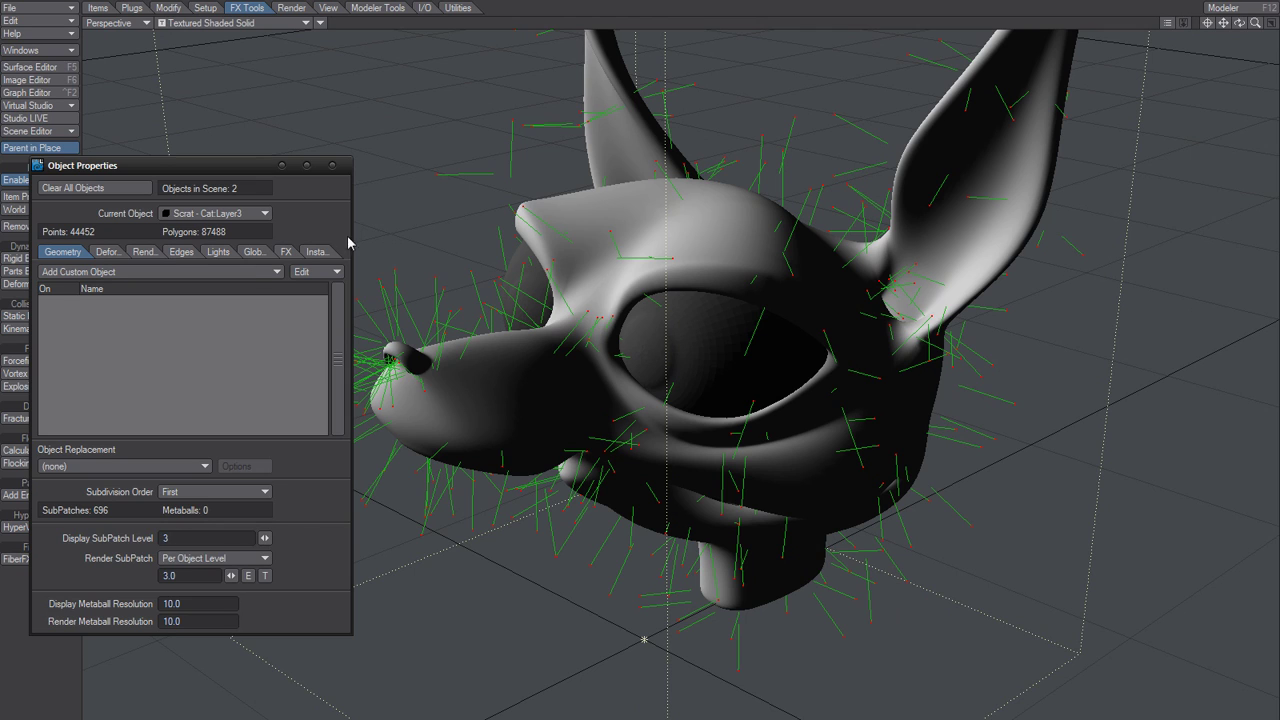
Open fiber guide editing for the cat head and set the Push brush to radius 75 and strength 59%
{"action": "left_click", "coordinate": [333, 166]}
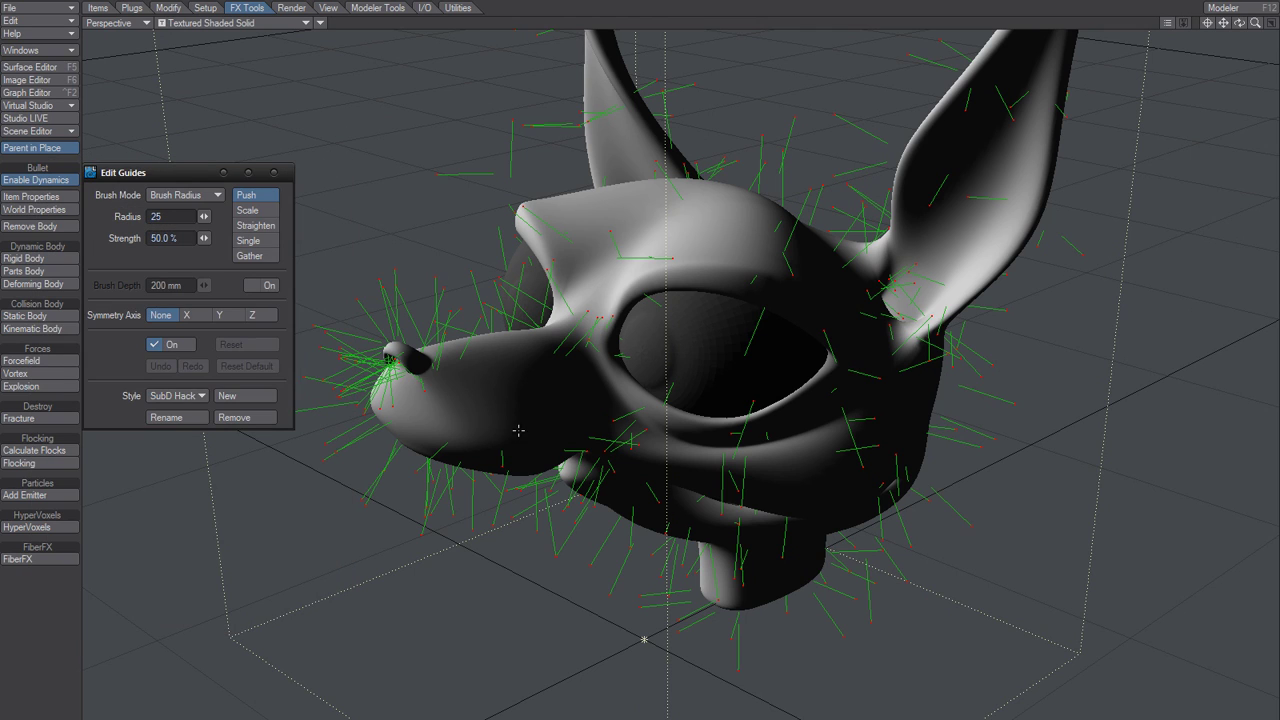
{"action": "left_click_drag", "start_coordinate": [518, 430], "coordinate": [498, 447], "text": "alt"}
{"action": "left_click_drag", "start_coordinate": [305, 437], "coordinate": [550, 248], "text": "alt"}
{"action": "mouse_move", "coordinate": [605, 318]}
{"action": "left_mouse_down", "text": "alt"}
{"action": "mouse_move", "coordinate": [629, 326]}
{"action": "mouse_move", "coordinate": [610, 322]}
{"action": "mouse_move", "coordinate": [573, 248]}
{"action": "mouse_move", "coordinate": [544, 240]}
{"action": "mouse_move", "coordinate": [595, 399]}
{"action": "mouse_move", "coordinate": [562, 424]}
{"action": "mouse_move", "coordinate": [467, 290]}
{"action": "mouse_move", "coordinate": [590, 308]}
{"action": "left_mouse_up", "text": "alt"}
{"action": "mouse_move", "coordinate": [505, 265]}
{"action": "left_mouse_down", "text": "alt"}
{"action": "mouse_move", "coordinate": [551, 245]}
{"action": "mouse_move", "coordinate": [526, 244]}
{"action": "mouse_move", "coordinate": [550, 294]}
{"action": "mouse_move", "coordinate": [534, 374]}
{"action": "mouse_move", "coordinate": [545, 420]}
{"action": "mouse_move", "coordinate": [525, 410]}
{"action": "mouse_move", "coordinate": [436, 471]}
{"action": "left_mouse_up", "text": "alt"}
{"action": "scroll", "coordinate": [553, 324], "scroll_direction": "down", "scroll_amount": 3}
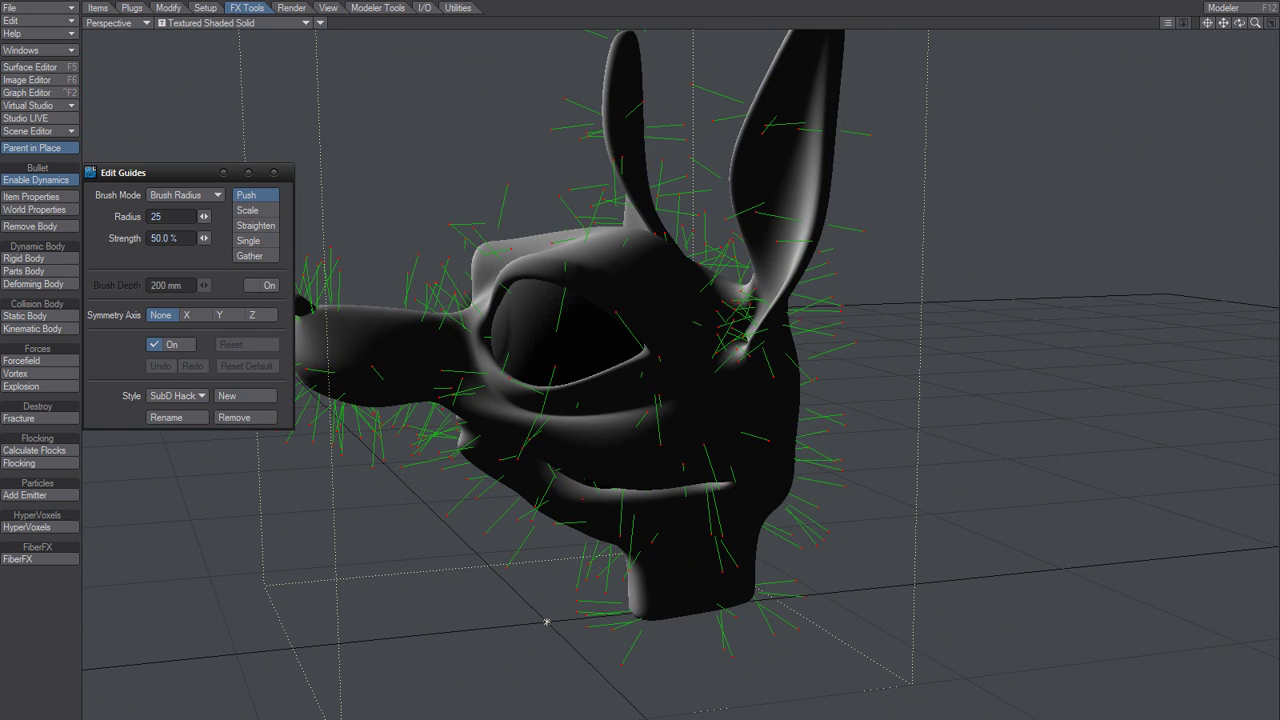
{"action": "left_click_drag", "start_coordinate": [575, 366], "coordinate": [637, 358], "text": "alt"}
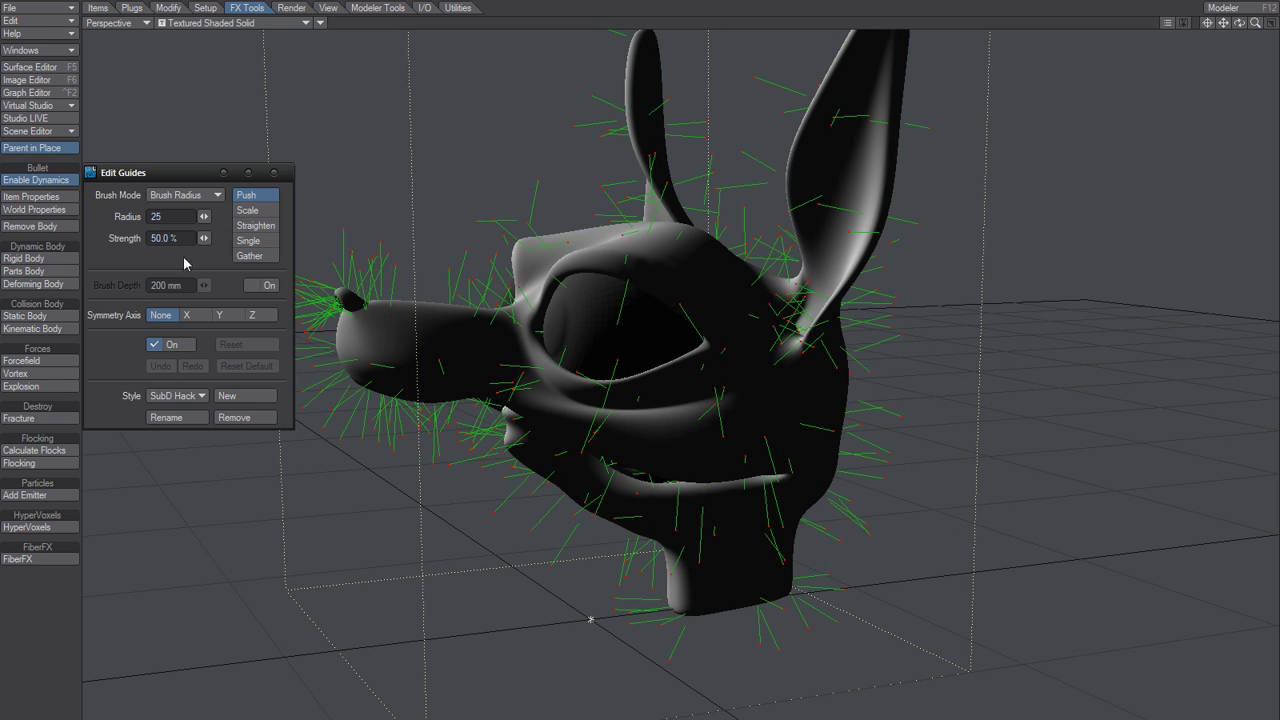
{"action": "mouse_move", "coordinate": [886, 316]}
{"action": "right_mouse_down"}
{"action": "mouse_move", "coordinate": [920, 312]}
{"action": "mouse_move", "coordinate": [821, 320]}
{"action": "right_mouse_up"}
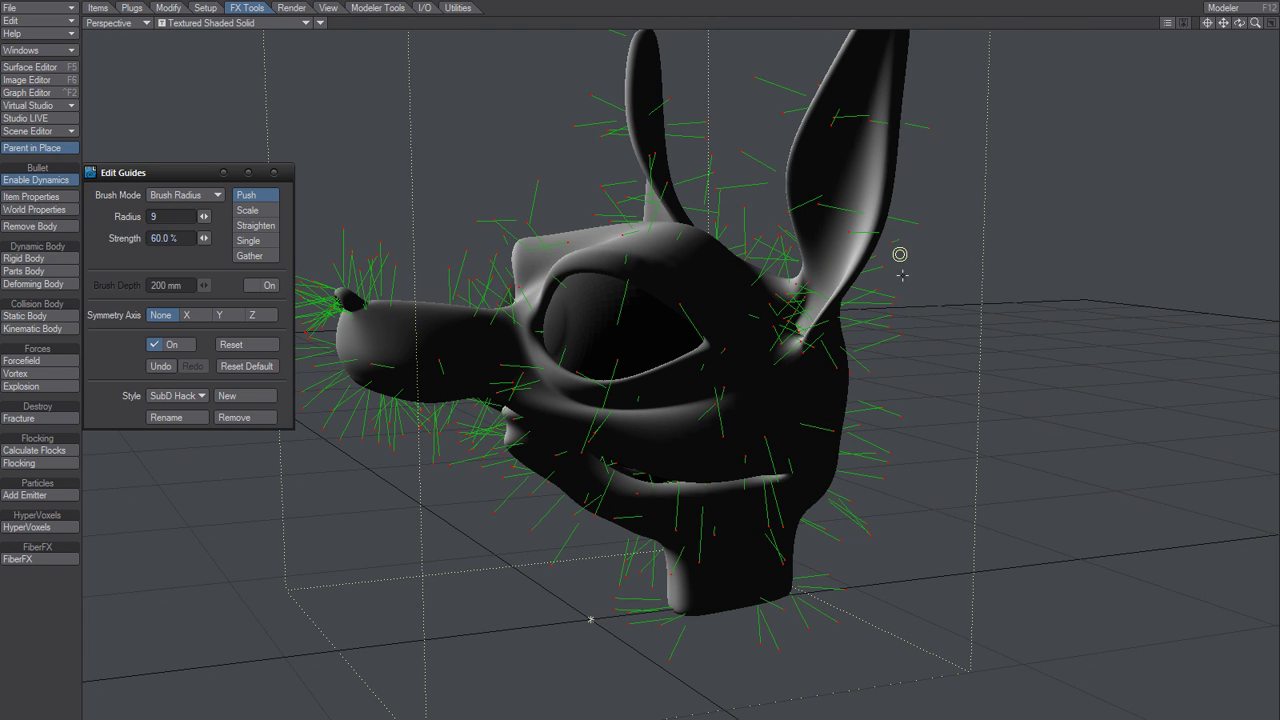
{"action": "mouse_move", "coordinate": [900, 254]}
{"action": "right_mouse_down"}
{"action": "mouse_move", "coordinate": [897, 297]}
{"action": "mouse_move", "coordinate": [900, 287]}
{"action": "right_mouse_up"}
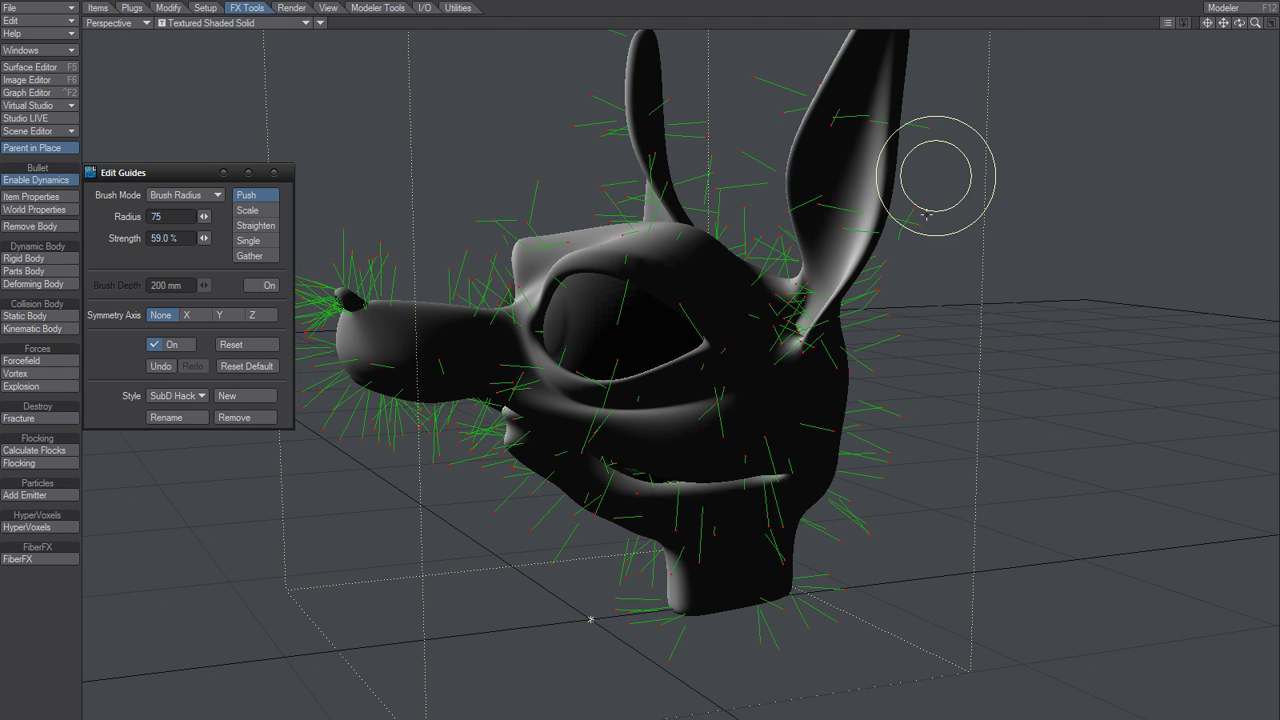
Add a null object named Zoom to the scene
{"action": "mouse_move", "coordinate": [930, 236]}
{"action": "left_mouse_down"}
{"action": "mouse_move", "coordinate": [929, 174]}
{"action": "mouse_move", "coordinate": [1163, 69]}
{"action": "left_mouse_up"}
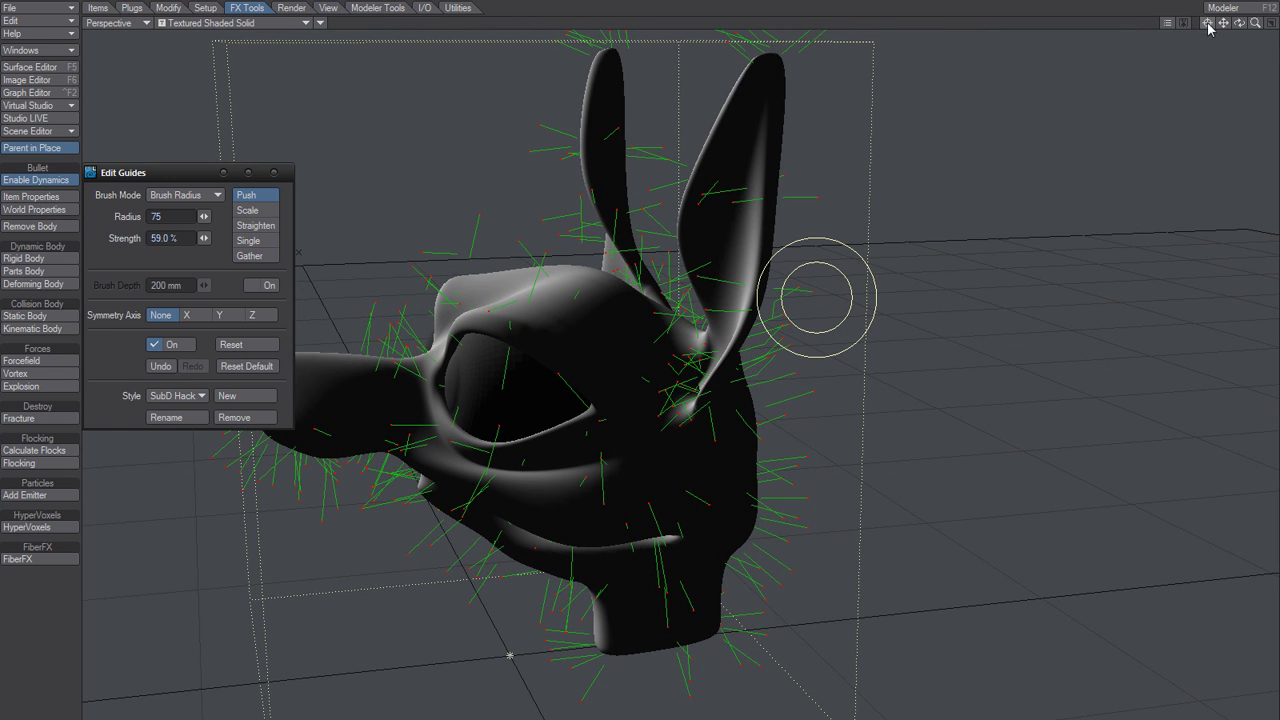
{"action": "left_click_drag", "start_coordinate": [1209, 27], "coordinate": [1155, 49]}
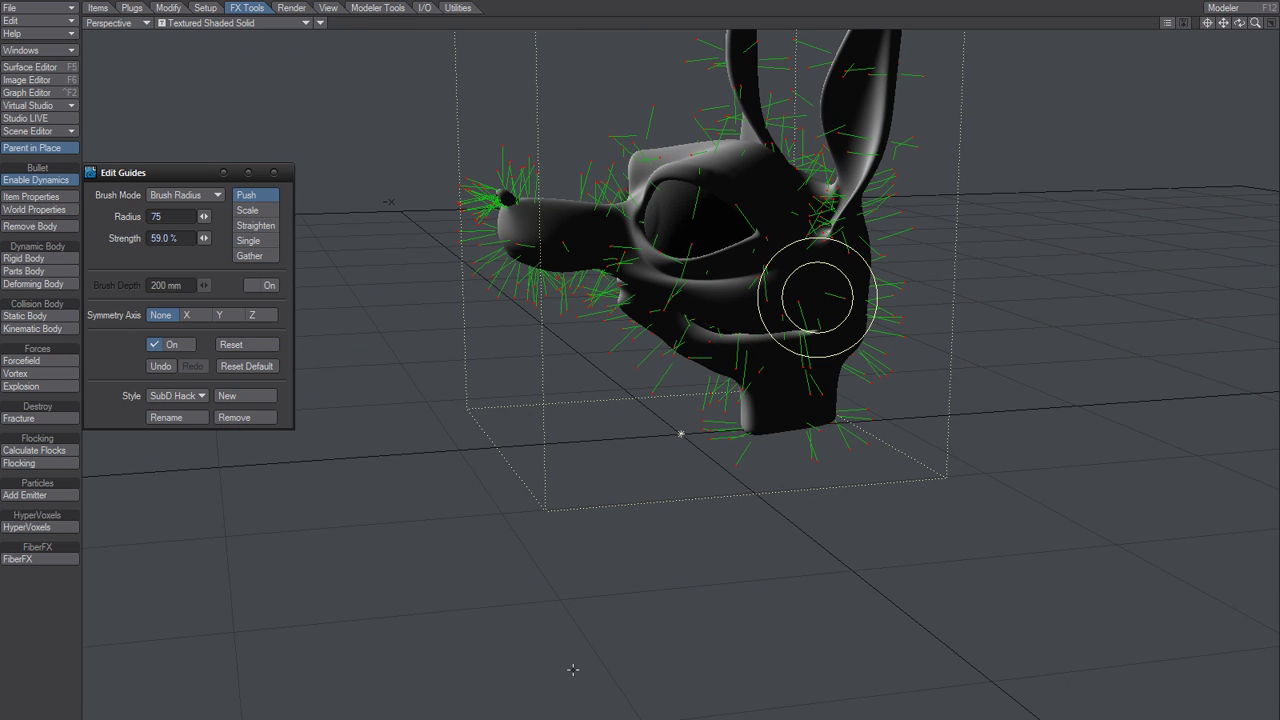
{"action": "key", "text": "ctrl+n"}
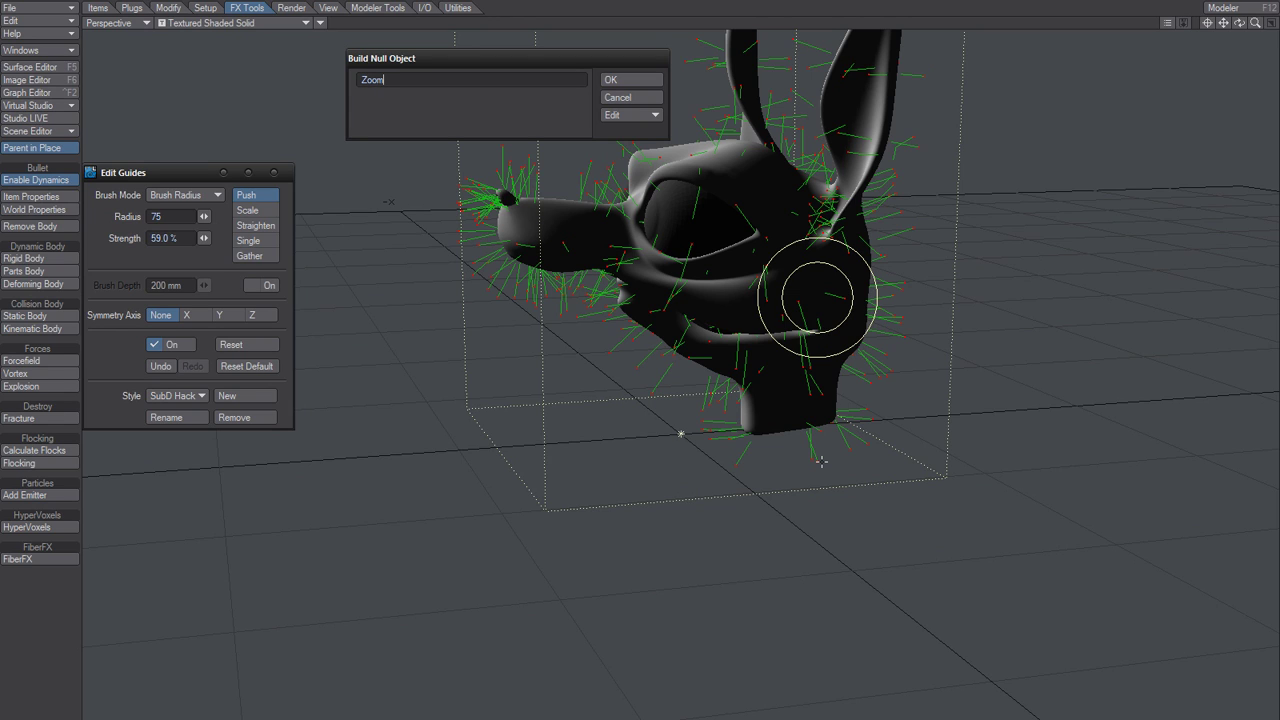
{"action": "key", "text": "Return"}
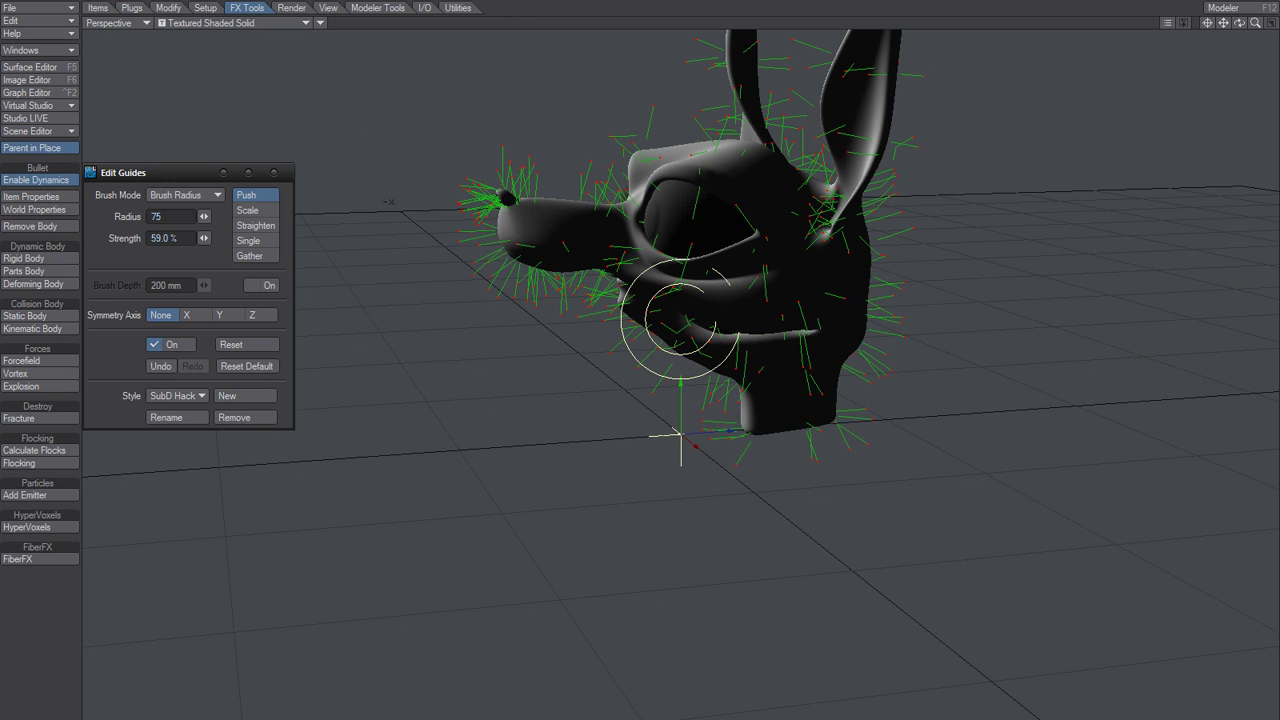
Undo the last brush edit made to the fiber guides
{"action": "key", "text": "ctrl+z"}
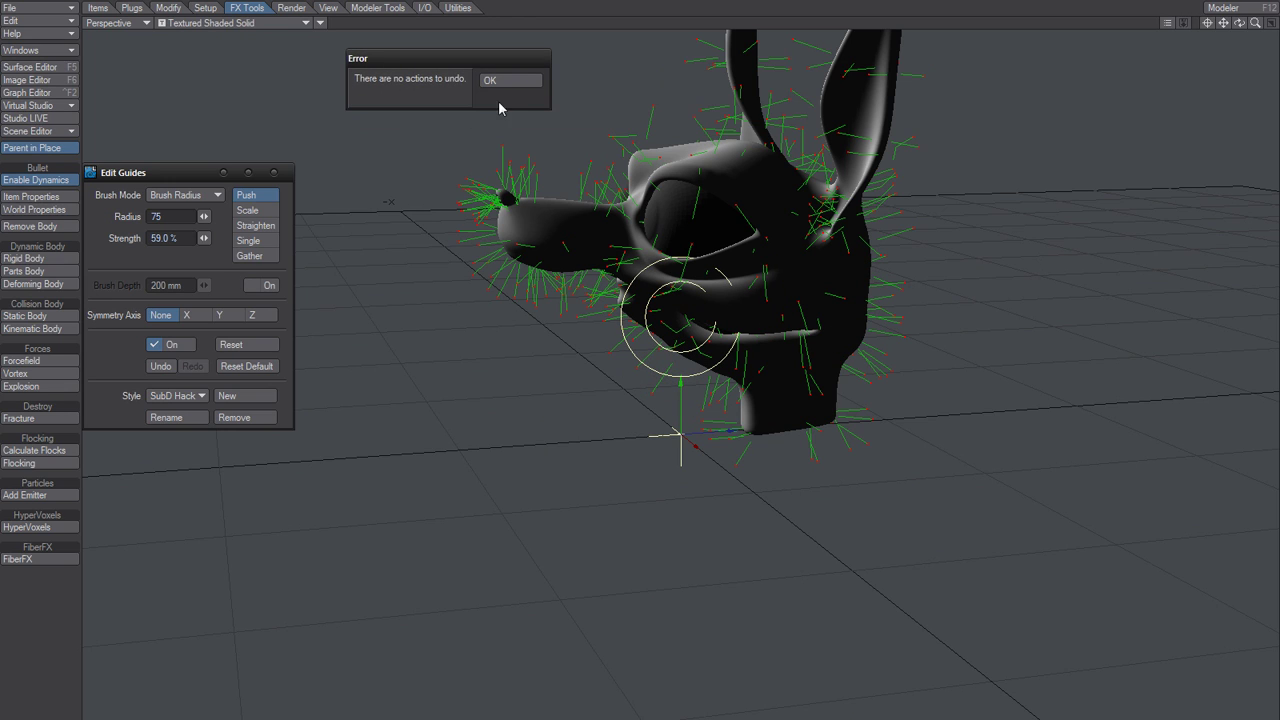
{"action": "left_click", "coordinate": [500, 82]}
{"action": "left_click", "coordinate": [159, 366]}
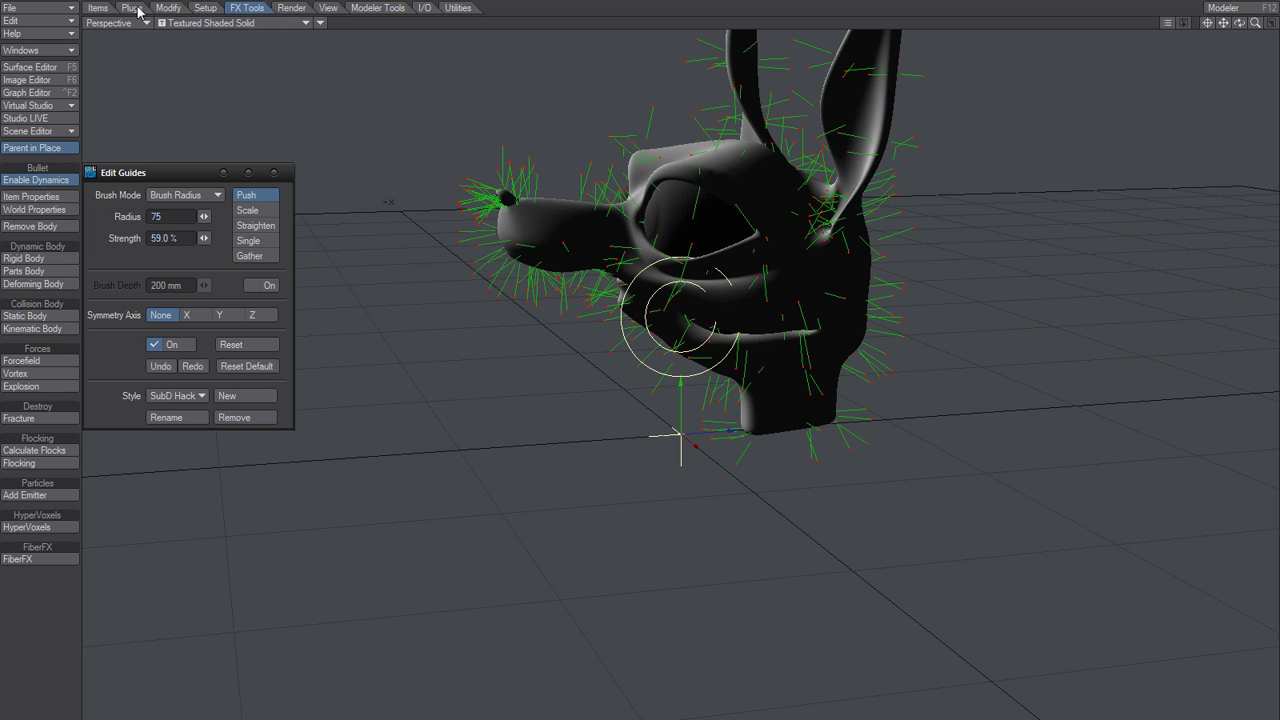
Close guide editing and move the Zoom null up to the middle of the cat head
{"action": "left_click", "coordinate": [104, 10]}
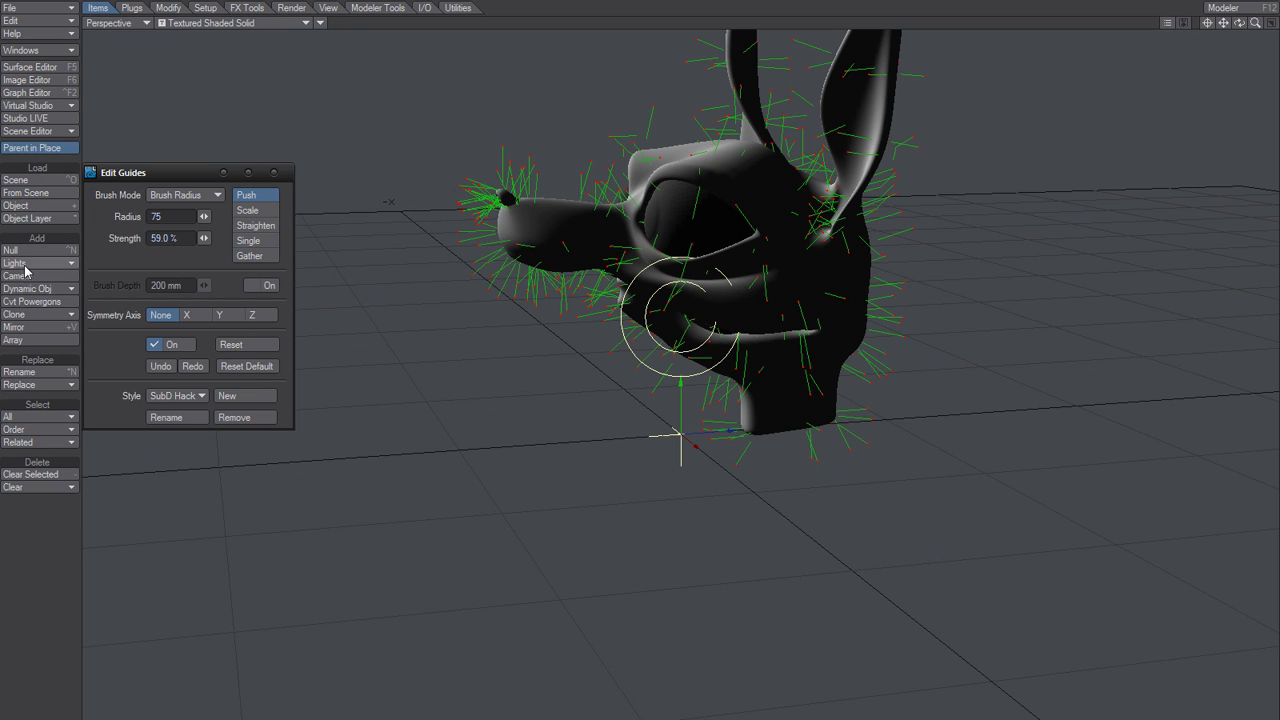
{"action": "left_click", "coordinate": [163, 9]}
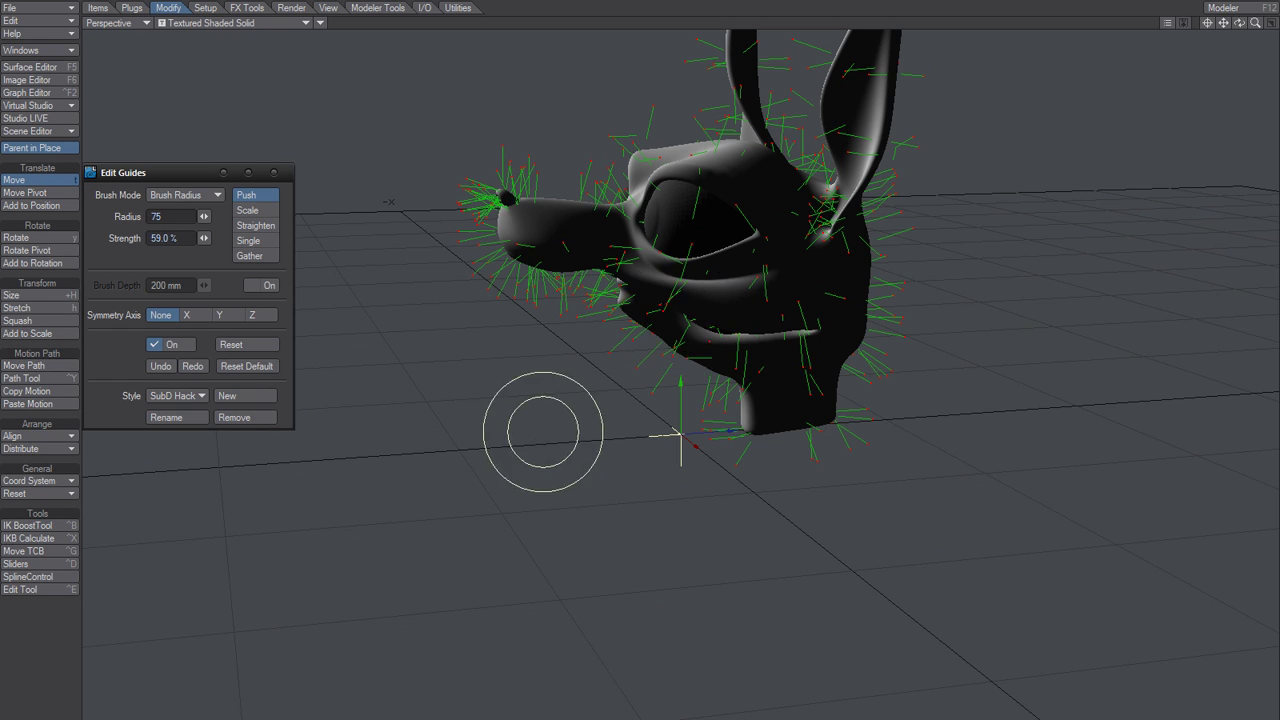
{"action": "left_click", "coordinate": [275, 172]}
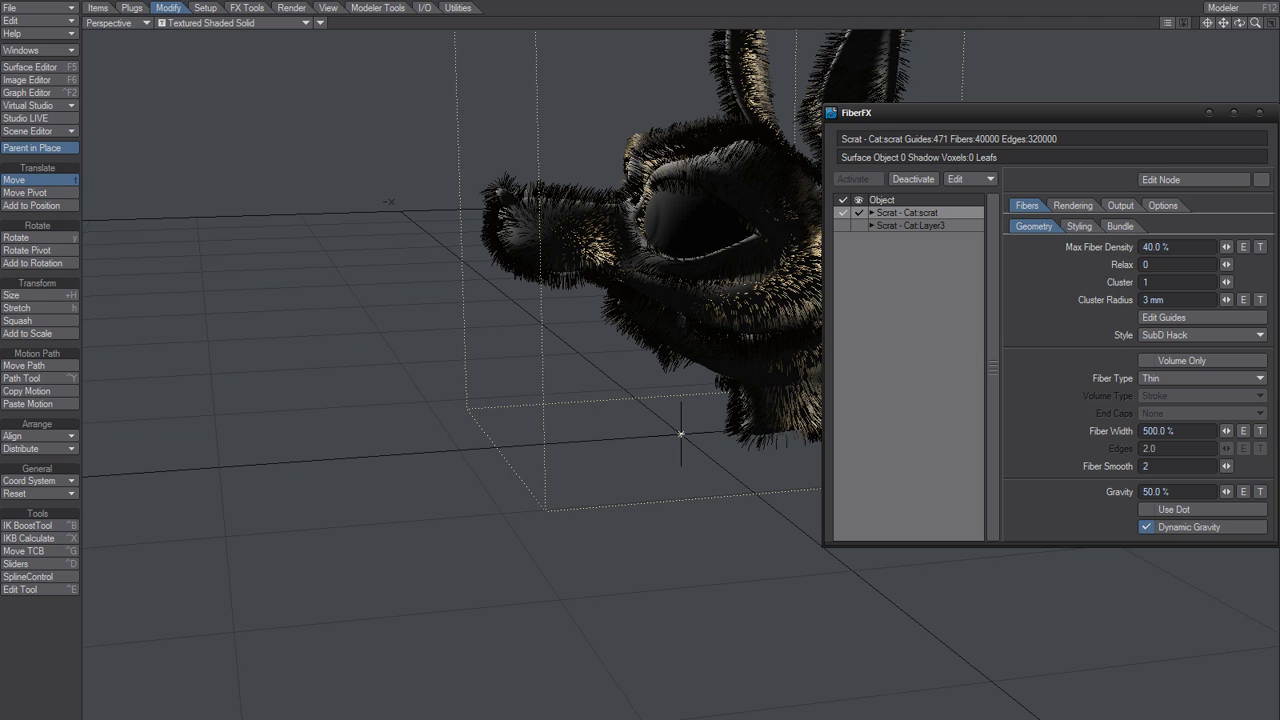
{"action": "left_click", "coordinate": [720, 346]}
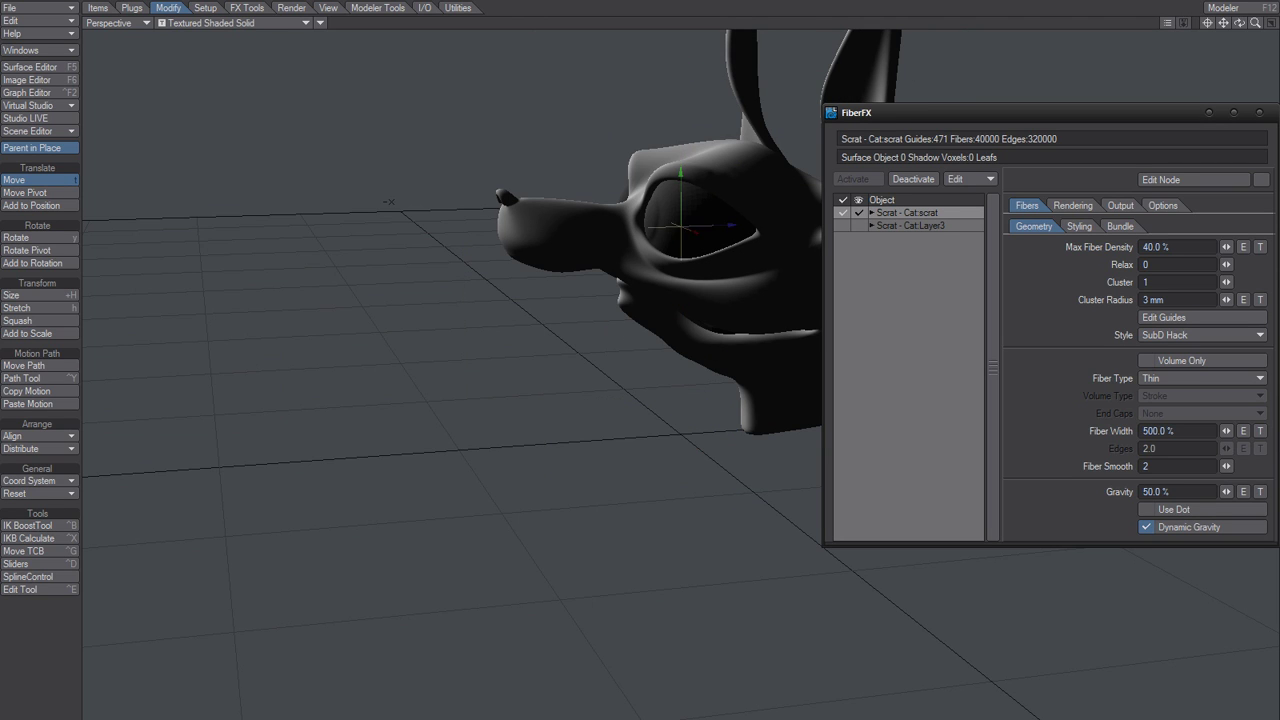
Center the view on the Zoom null and compare orbiting and zooming around it with centering on the cat object
{"action": "left_click_drag", "start_coordinate": [1207, 23], "coordinate": [1207, 218]}
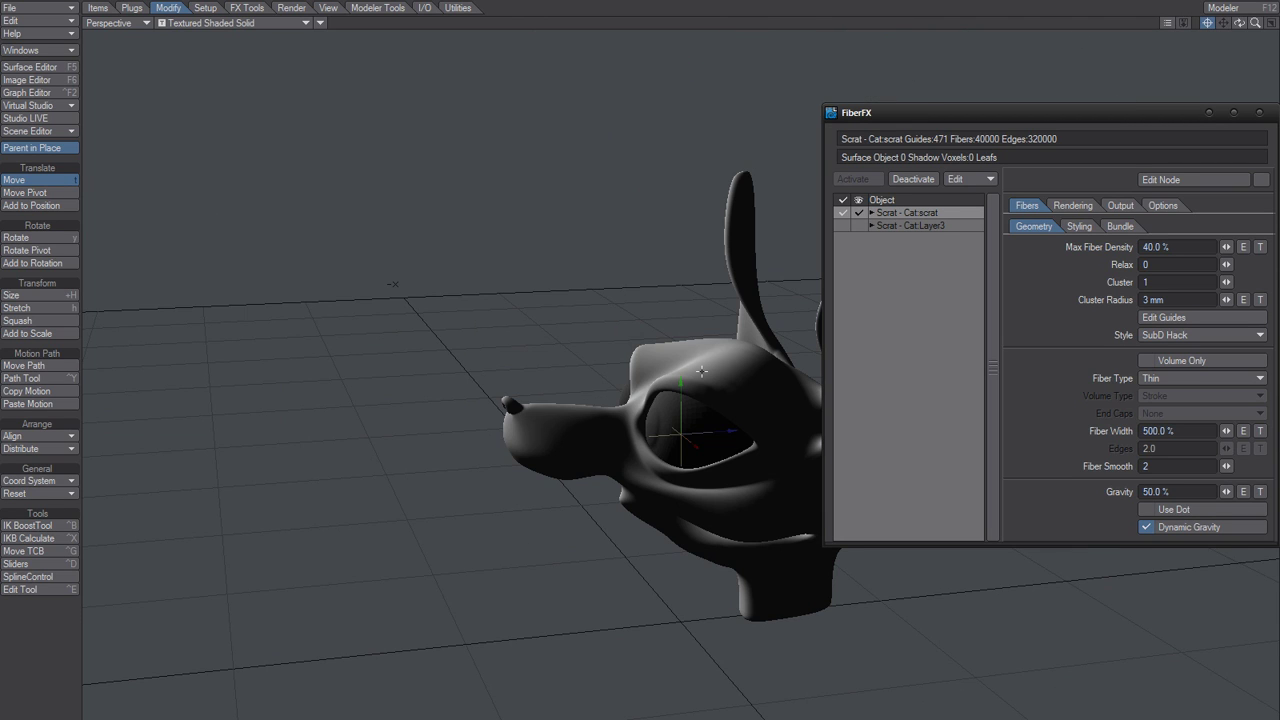
{"action": "left_click_drag", "start_coordinate": [1239, 23], "coordinate": [1170, 23]}
{"action": "left_click_drag", "start_coordinate": [732, 436], "coordinate": [774, 436]}
{"action": "left_click_drag", "start_coordinate": [694, 480], "coordinate": [692, 422], "text": "alt"}
{"action": "scroll", "coordinate": [702, 508], "scroll_direction": "up", "scroll_amount": 6}
{"action": "scroll", "coordinate": [702, 508], "scroll_direction": "down", "scroll_amount": 5}
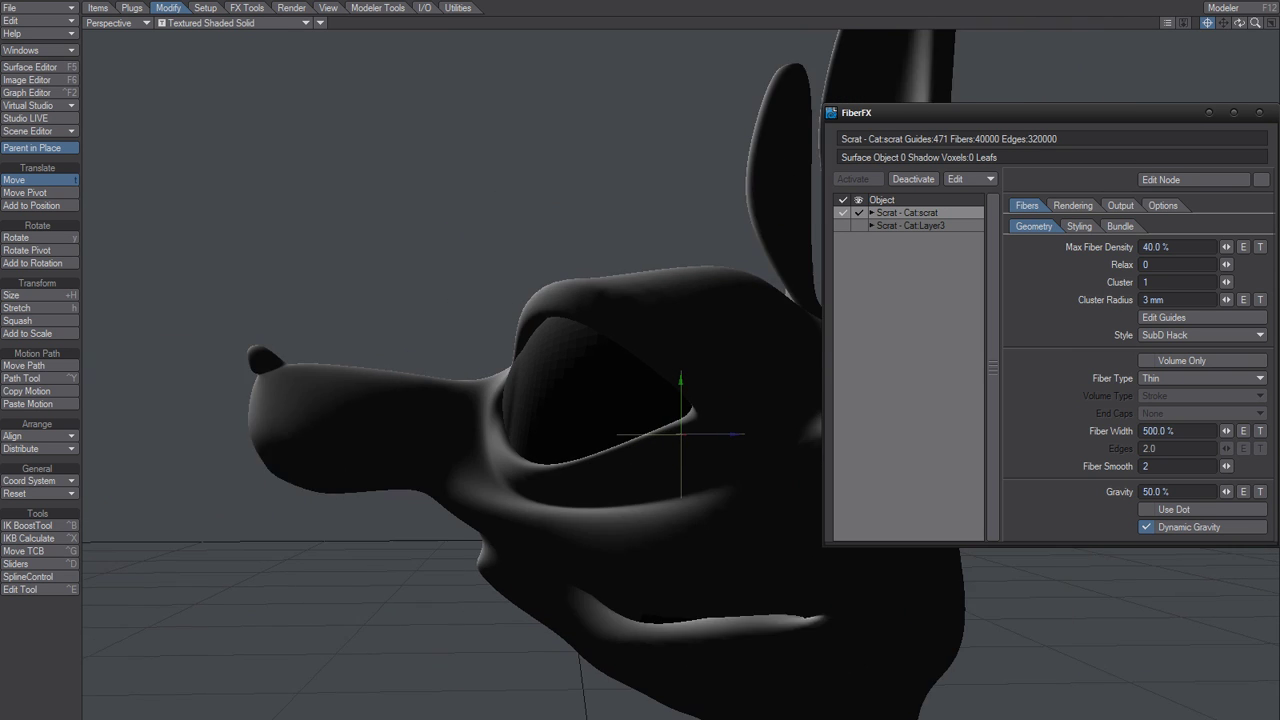
{"action": "left_click_drag", "start_coordinate": [702, 508], "coordinate": [538, 588], "text": "alt"}
{"action": "key", "text": "Up"}
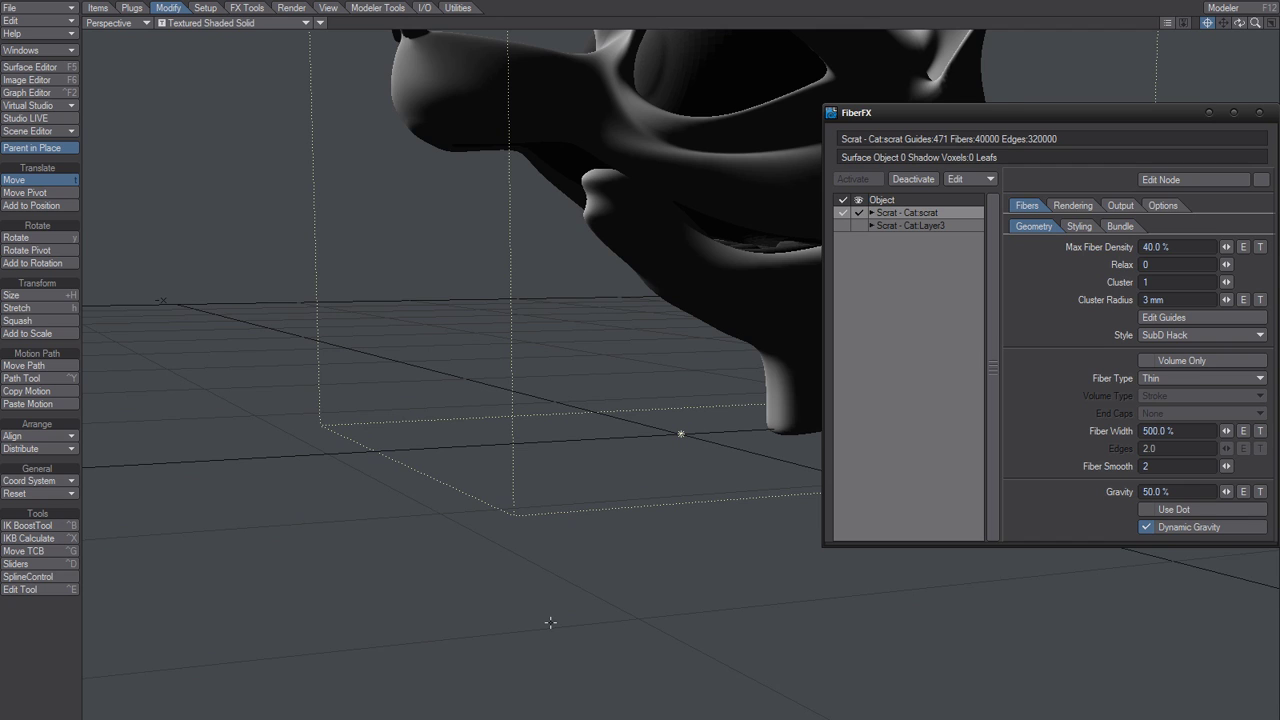
{"action": "left_click_drag", "start_coordinate": [550, 622], "coordinate": [550, 622], "text": "alt"}
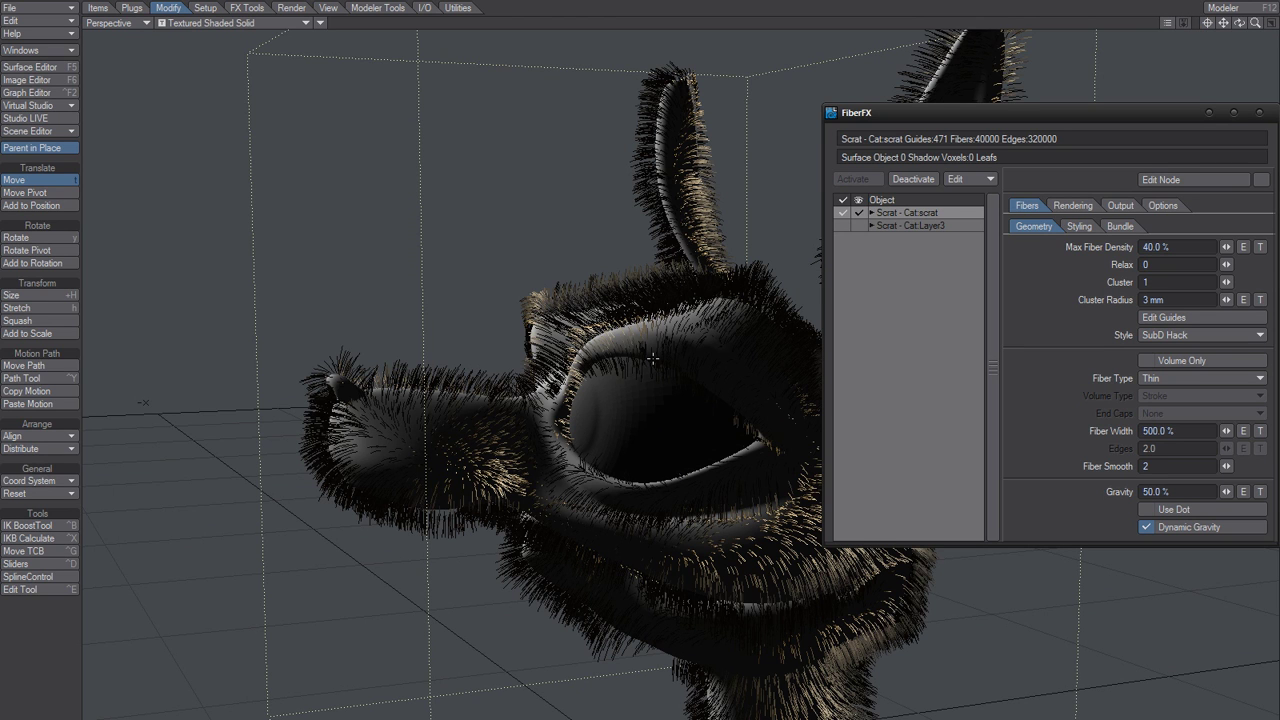
Reopen guide editing for Scrat - Cat:scrat and push the guides behind the ear outward and up
{"action": "left_click", "coordinate": [1172, 318]}
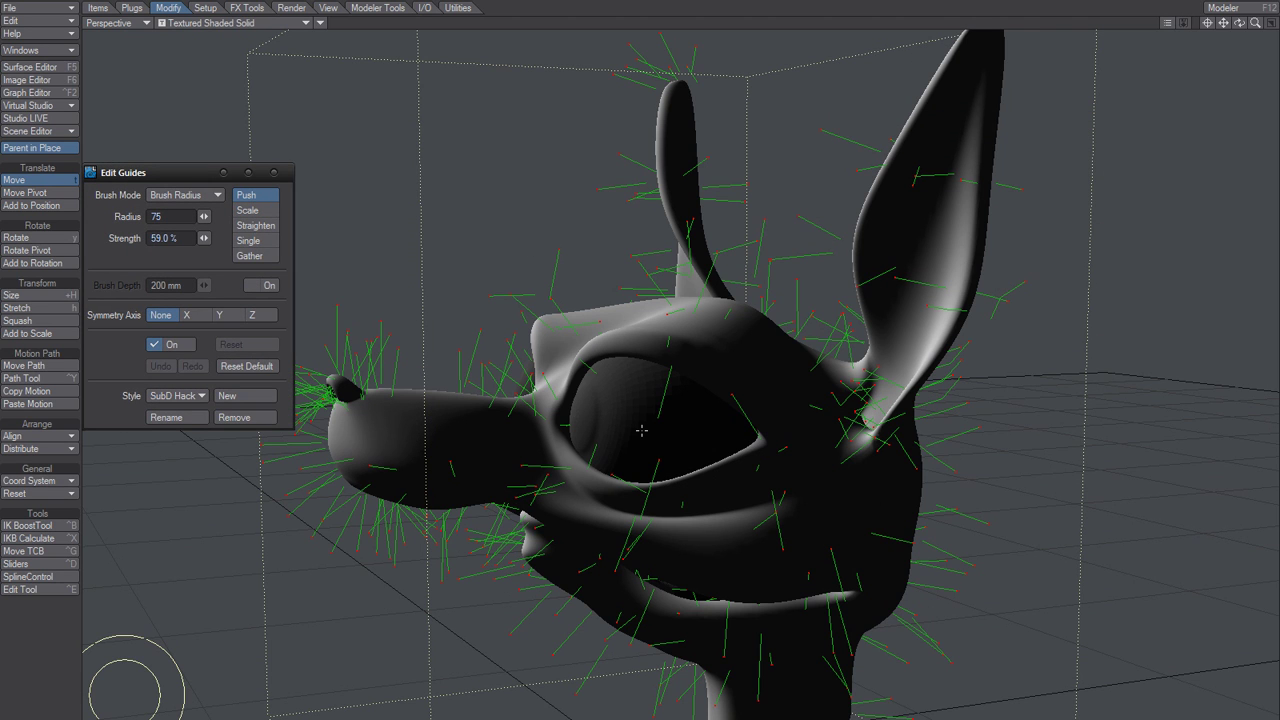
{"action": "left_click_drag", "start_coordinate": [629, 485], "coordinate": [885, 655], "text": "alt"}
{"action": "mouse_move", "coordinate": [894, 290]}
{"action": "left_mouse_down"}
{"action": "mouse_move", "coordinate": [908, 230]}
{"action": "mouse_move", "coordinate": [898, 268]}
{"action": "mouse_move", "coordinate": [1026, 217]}
{"action": "mouse_move", "coordinate": [1094, 235]}
{"action": "left_mouse_up"}
{"action": "left_click_drag", "start_coordinate": [884, 300], "coordinate": [976, 297]}
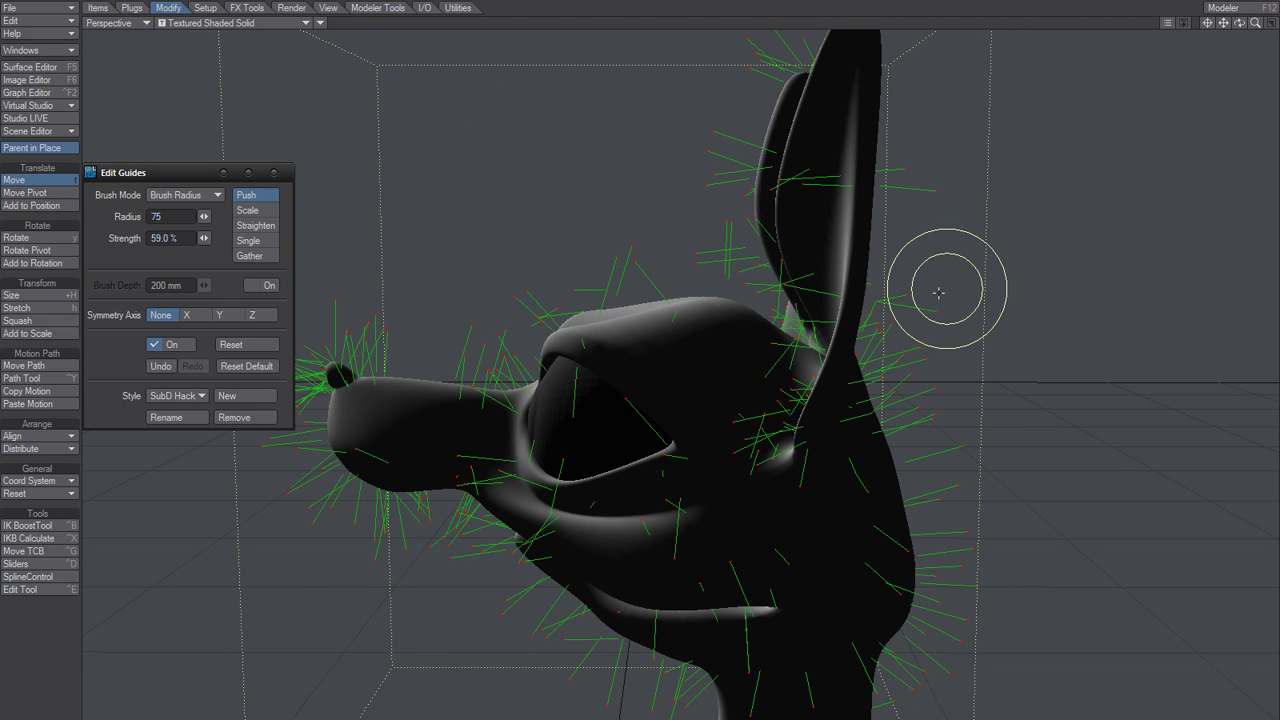
Adjust the Push brush to radius 98 and strength 56% while combing the guides behind the ear upward
{"action": "right_click_drag", "start_coordinate": [947, 289], "coordinate": [923, 295]}
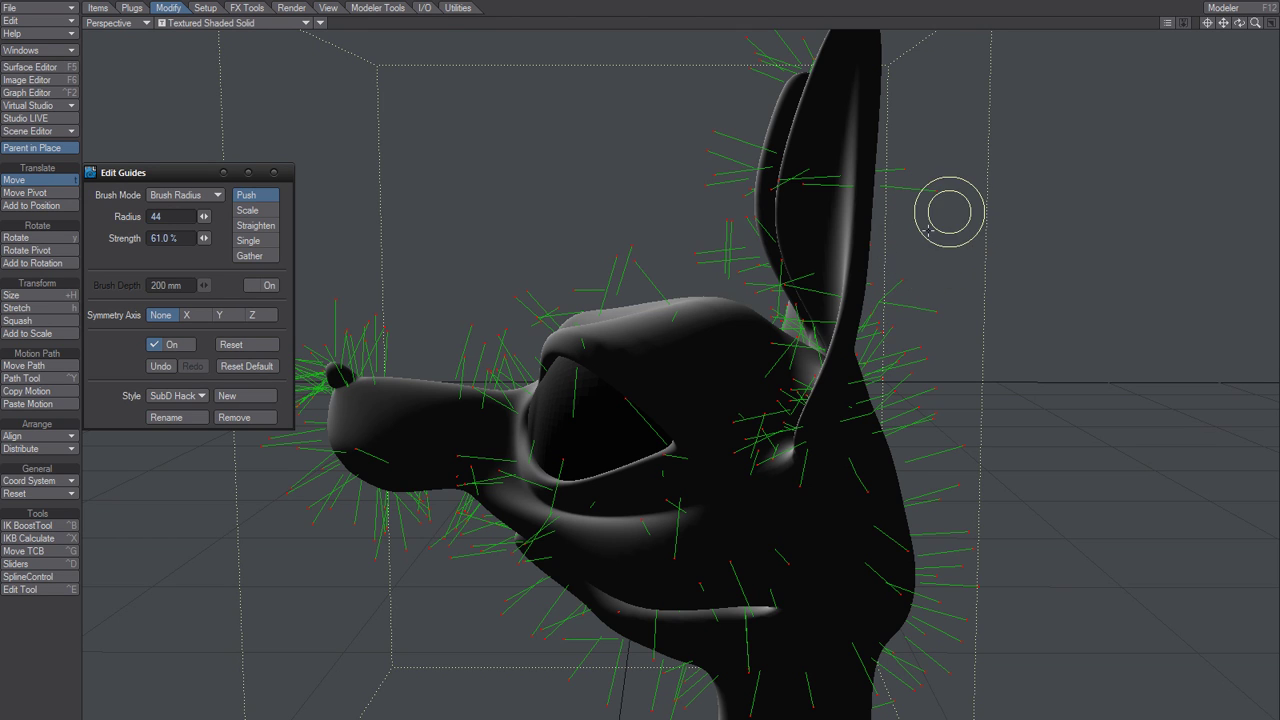
{"action": "right_click_drag", "start_coordinate": [934, 263], "coordinate": [910, 279]}
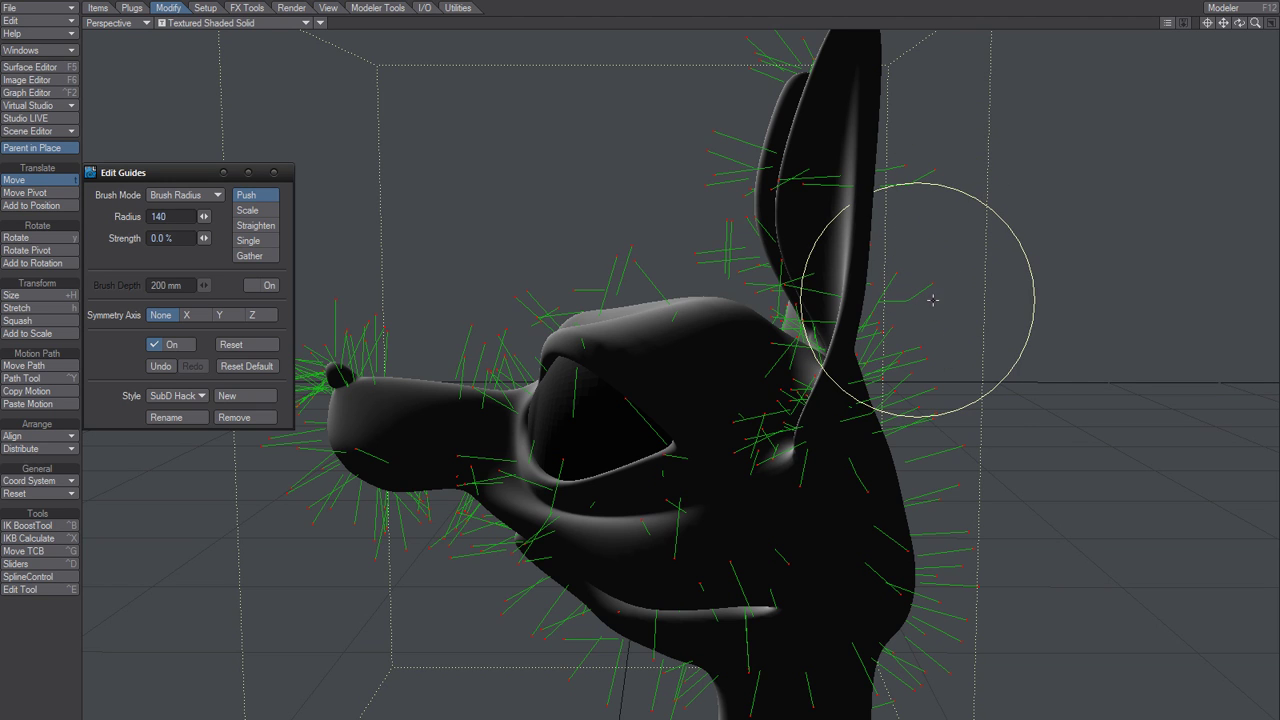
{"action": "mouse_move", "coordinate": [938, 302]}
{"action": "right_mouse_down"}
{"action": "mouse_move", "coordinate": [1015, 292]}
{"action": "mouse_move", "coordinate": [947, 322]}
{"action": "mouse_move", "coordinate": [1000, 321]}
{"action": "mouse_move", "coordinate": [973, 320]}
{"action": "mouse_move", "coordinate": [982, 250]}
{"action": "right_mouse_up"}
{"action": "left_click_drag", "start_coordinate": [908, 300], "coordinate": [984, 176]}
{"action": "mouse_move", "coordinate": [902, 323]}
{"action": "right_mouse_down"}
{"action": "mouse_move", "coordinate": [866, 301]}
{"action": "mouse_move", "coordinate": [890, 292]}
{"action": "mouse_move", "coordinate": [853, 343]}
{"action": "mouse_move", "coordinate": [930, 340]}
{"action": "mouse_move", "coordinate": [884, 272]}
{"action": "right_mouse_up"}
{"action": "mouse_move", "coordinate": [891, 362]}
{"action": "right_mouse_down"}
{"action": "mouse_move", "coordinate": [882, 336]}
{"action": "mouse_move", "coordinate": [872, 346]}
{"action": "right_mouse_up"}
{"action": "mouse_move", "coordinate": [872, 346]}
{"action": "right_mouse_down"}
{"action": "mouse_move", "coordinate": [872, 330]}
{"action": "mouse_move", "coordinate": [873, 354]}
{"action": "mouse_move", "coordinate": [862, 345]}
{"action": "mouse_move", "coordinate": [892, 347]}
{"action": "right_mouse_up"}
{"action": "left_click_drag", "start_coordinate": [912, 324], "coordinate": [920, 306]}
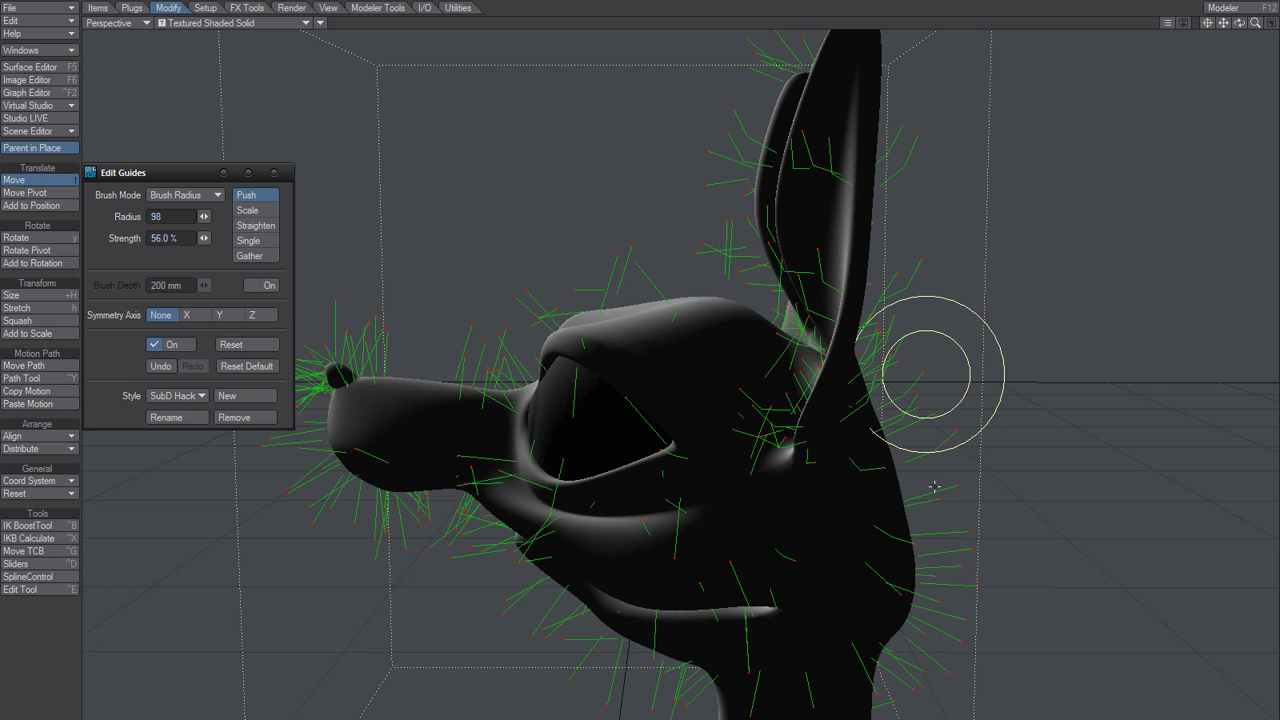
Comb the guides on the back of the ear and around its base with several Push strokes
{"action": "mouse_move", "coordinate": [934, 487]}
{"action": "left_mouse_down", "text": "alt"}
{"action": "mouse_move", "coordinate": [635, 420]}
{"action": "mouse_move", "coordinate": [559, 384]}
{"action": "mouse_move", "coordinate": [494, 314]}
{"action": "left_mouse_up", "text": "alt"}
{"action": "left_click_drag", "start_coordinate": [556, 392], "coordinate": [457, 243]}
{"action": "left_click_drag", "start_coordinate": [522, 361], "coordinate": [440, 197]}
{"action": "mouse_move", "coordinate": [538, 240]}
{"action": "left_mouse_down"}
{"action": "mouse_move", "coordinate": [430, 120]}
{"action": "mouse_move", "coordinate": [480, 160]}
{"action": "mouse_move", "coordinate": [390, 75]}
{"action": "mouse_move", "coordinate": [449, 84]}
{"action": "left_mouse_up"}
{"action": "left_click_drag", "start_coordinate": [565, 301], "coordinate": [352, 144], "text": "alt"}
{"action": "mouse_move", "coordinate": [290, 62]}
{"action": "left_mouse_down"}
{"action": "mouse_move", "coordinate": [345, 68]}
{"action": "mouse_move", "coordinate": [225, 46]}
{"action": "mouse_move", "coordinate": [240, 37]}
{"action": "left_mouse_up"}
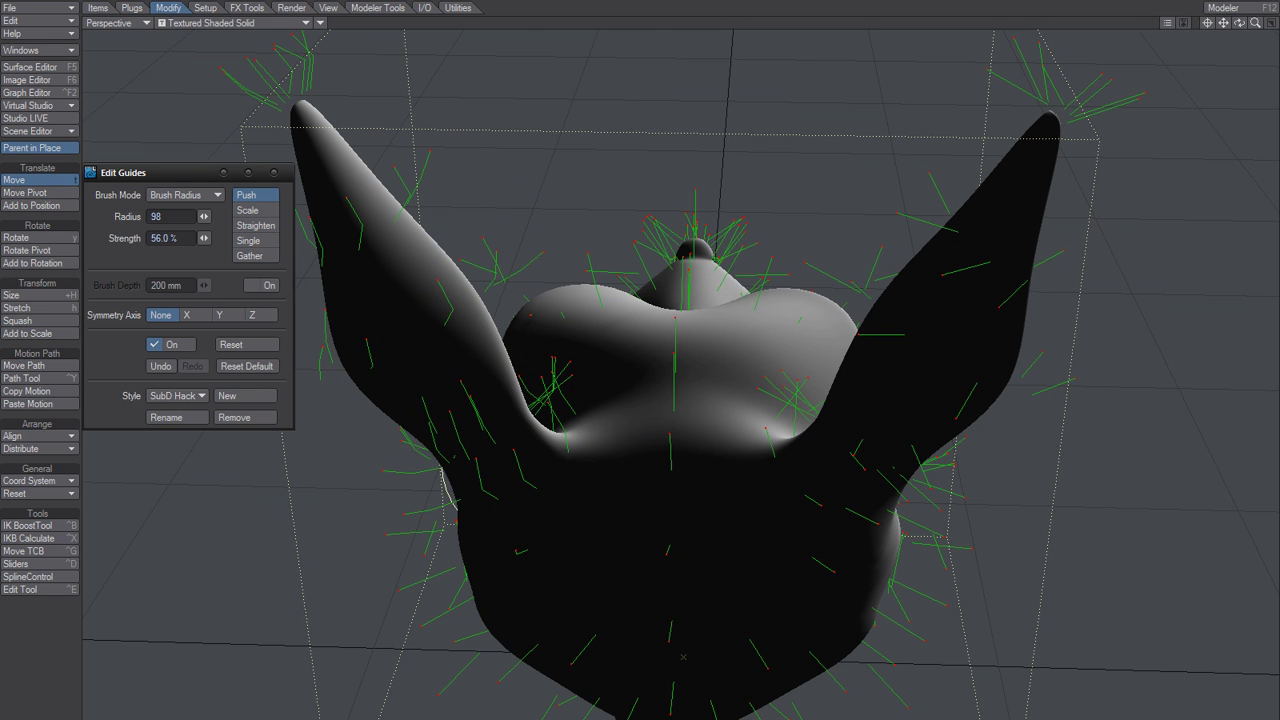
Enlarge the Push brush to radius 222 with strength 97% and push the ear tip guides down along the ear
{"action": "left_click_drag", "start_coordinate": [600, 560], "coordinate": [784, 467], "text": "alt"}
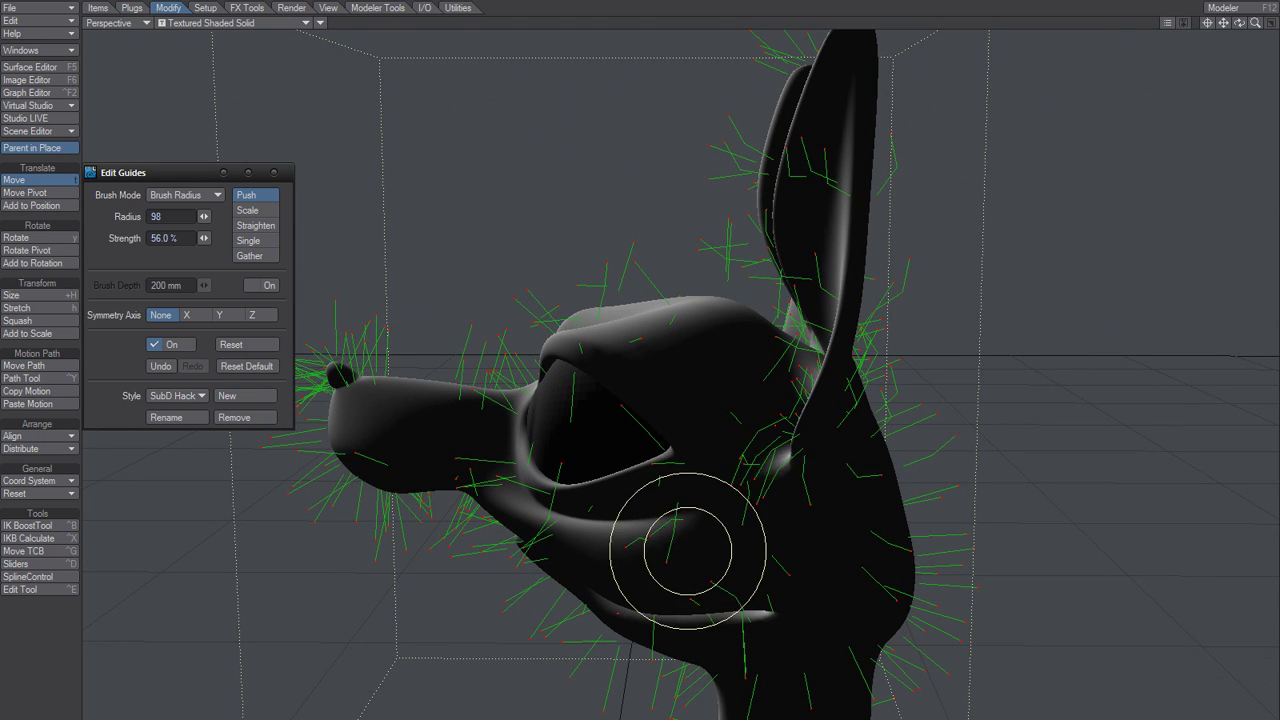
{"action": "mouse_move", "coordinate": [731, 491]}
{"action": "left_mouse_down"}
{"action": "mouse_move", "coordinate": [711, 534]}
{"action": "mouse_move", "coordinate": [1015, 525]}
{"action": "mouse_move", "coordinate": [469, 574]}
{"action": "mouse_move", "coordinate": [245, 378]}
{"action": "mouse_move", "coordinate": [100, 430]}
{"action": "mouse_move", "coordinate": [508, 420]}
{"action": "mouse_move", "coordinate": [1276, 254]}
{"action": "mouse_move", "coordinate": [1279, 210]}
{"action": "left_mouse_up"}
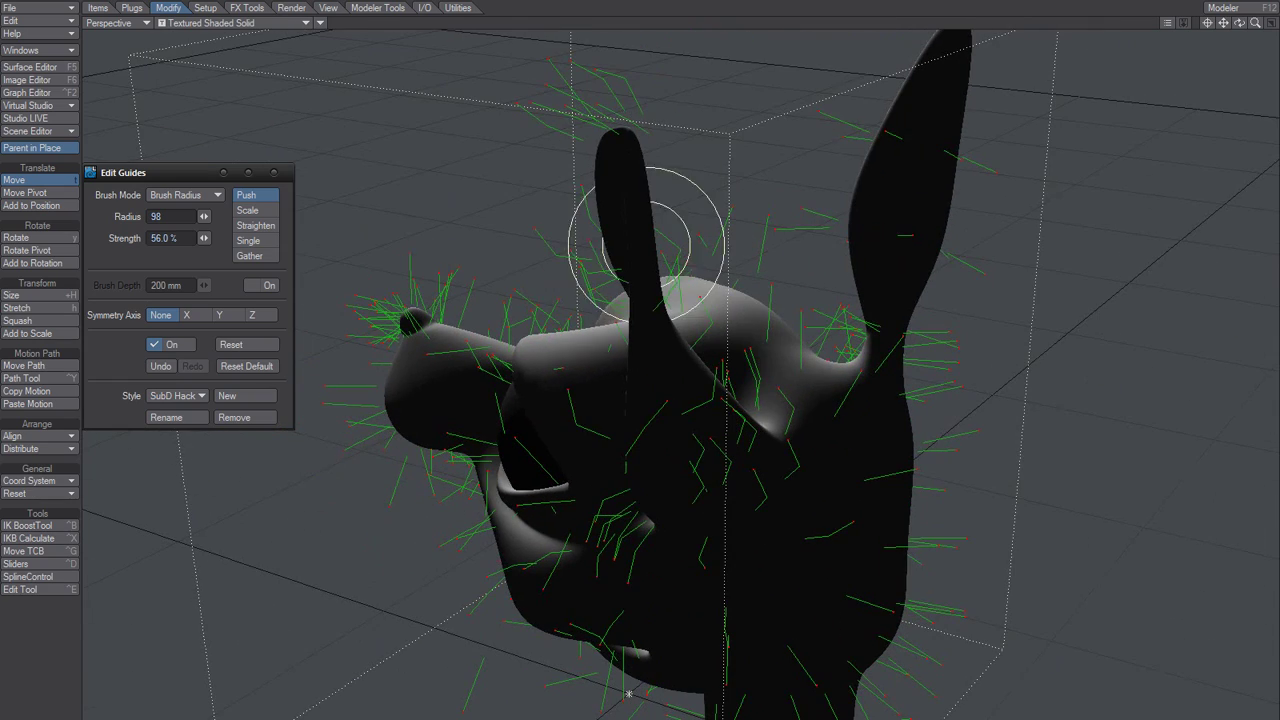
{"action": "mouse_move", "coordinate": [626, 148]}
{"action": "left_mouse_down"}
{"action": "mouse_move", "coordinate": [564, 65]}
{"action": "mouse_move", "coordinate": [527, 90]}
{"action": "mouse_move", "coordinate": [580, 124]}
{"action": "mouse_move", "coordinate": [567, 130]}
{"action": "mouse_move", "coordinate": [660, 120]}
{"action": "mouse_move", "coordinate": [615, 200]}
{"action": "mouse_move", "coordinate": [639, 186]}
{"action": "left_mouse_up"}
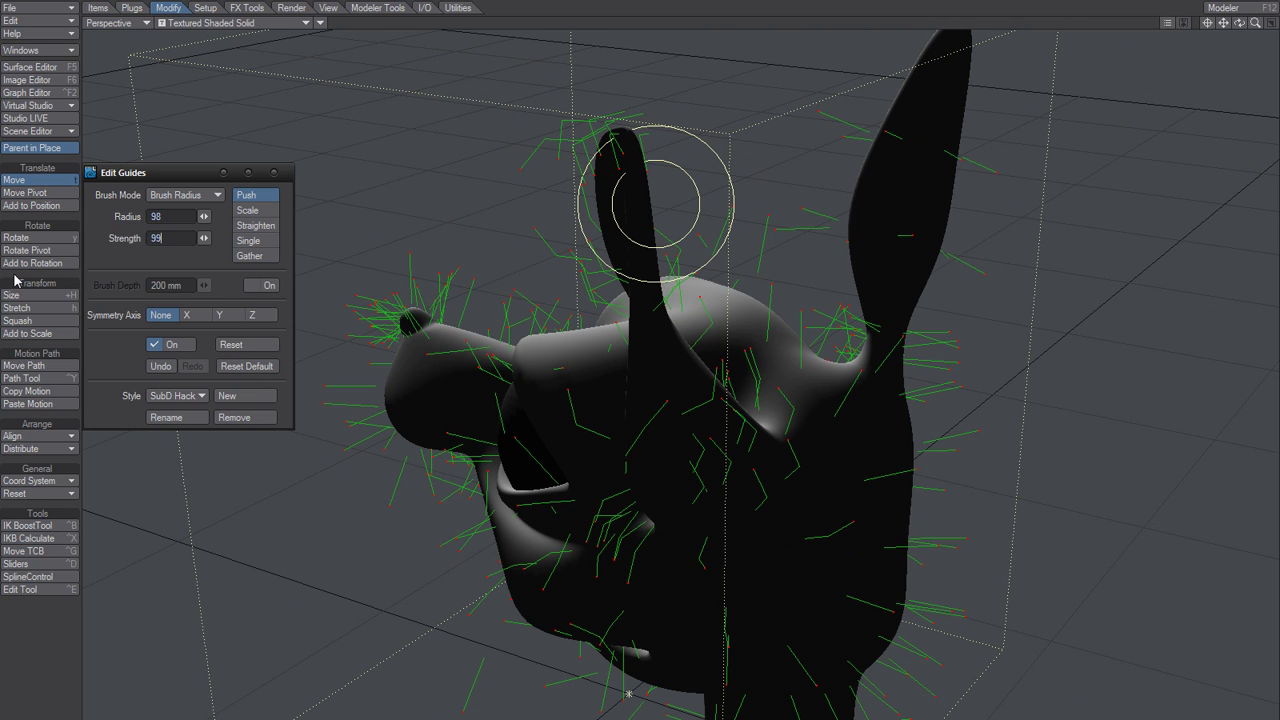
{"action": "mouse_move", "coordinate": [565, 160]}
{"action": "left_mouse_down"}
{"action": "mouse_move", "coordinate": [614, 222]}
{"action": "mouse_move", "coordinate": [543, 137]}
{"action": "mouse_move", "coordinate": [600, 121]}
{"action": "mouse_move", "coordinate": [611, 289]}
{"action": "mouse_move", "coordinate": [615, 176]}
{"action": "mouse_move", "coordinate": [597, 180]}
{"action": "left_mouse_up"}
{"action": "right_click_drag", "start_coordinate": [583, 189], "coordinate": [682, 191]}
{"action": "mouse_move", "coordinate": [631, 221]}
{"action": "left_mouse_down"}
{"action": "mouse_move", "coordinate": [607, 177]}
{"action": "mouse_move", "coordinate": [622, 212]}
{"action": "left_mouse_up"}
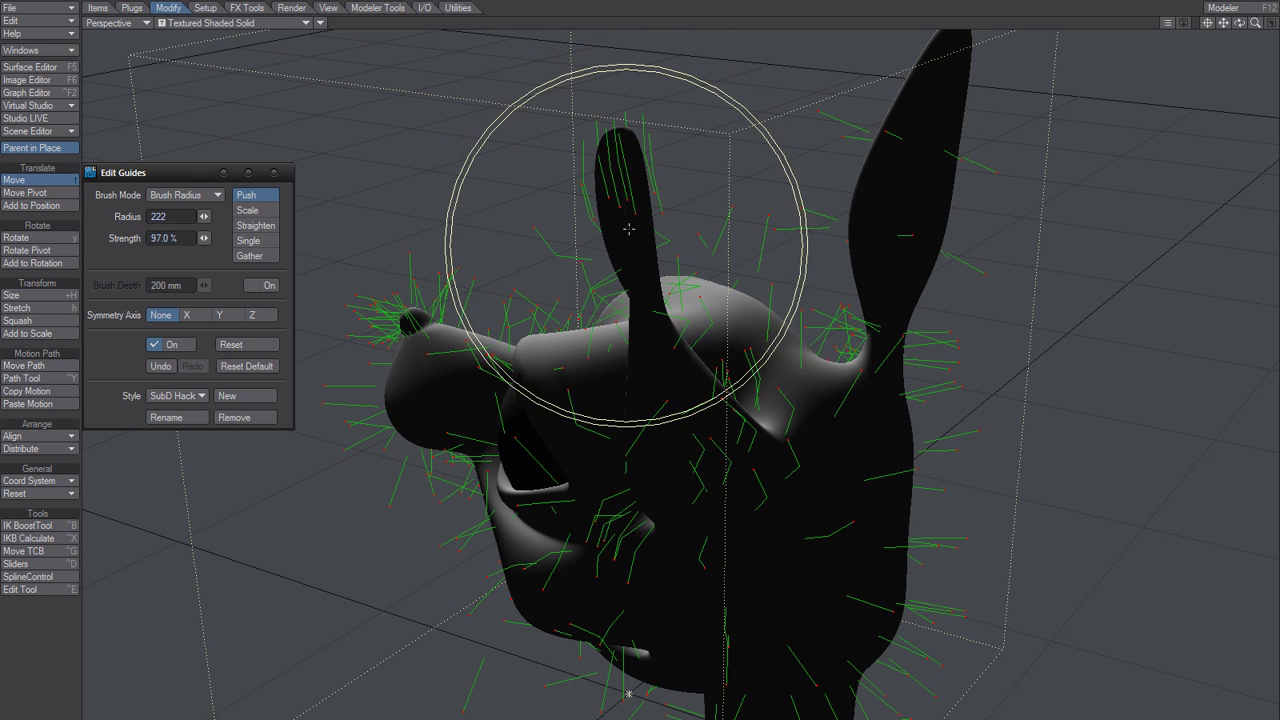
Set the Push brush to radius 64 and strength 67% and comb the guides along the ear downward
{"action": "mouse_move", "coordinate": [621, 262]}
{"action": "right_mouse_down"}
{"action": "mouse_move", "coordinate": [574, 198]}
{"action": "mouse_move", "coordinate": [571, 215]}
{"action": "right_mouse_up"}
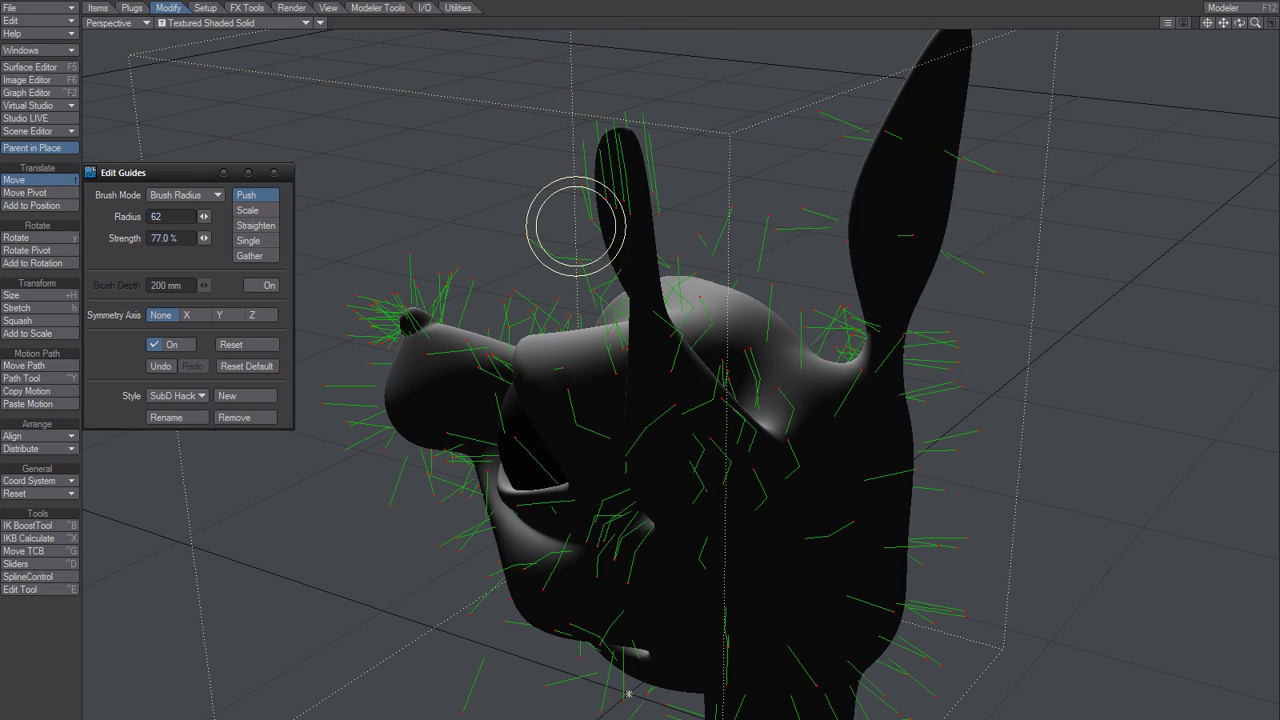
{"action": "mouse_move", "coordinate": [551, 261]}
{"action": "left_mouse_down", "text": "alt"}
{"action": "mouse_move", "coordinate": [291, 283]}
{"action": "mouse_move", "coordinate": [701, 268]}
{"action": "mouse_move", "coordinate": [748, 360]}
{"action": "mouse_move", "coordinate": [691, 229]}
{"action": "mouse_move", "coordinate": [680, 290]}
{"action": "mouse_move", "coordinate": [700, 272]}
{"action": "mouse_move", "coordinate": [686, 318]}
{"action": "mouse_move", "coordinate": [705, 262]}
{"action": "left_mouse_up", "text": "alt"}
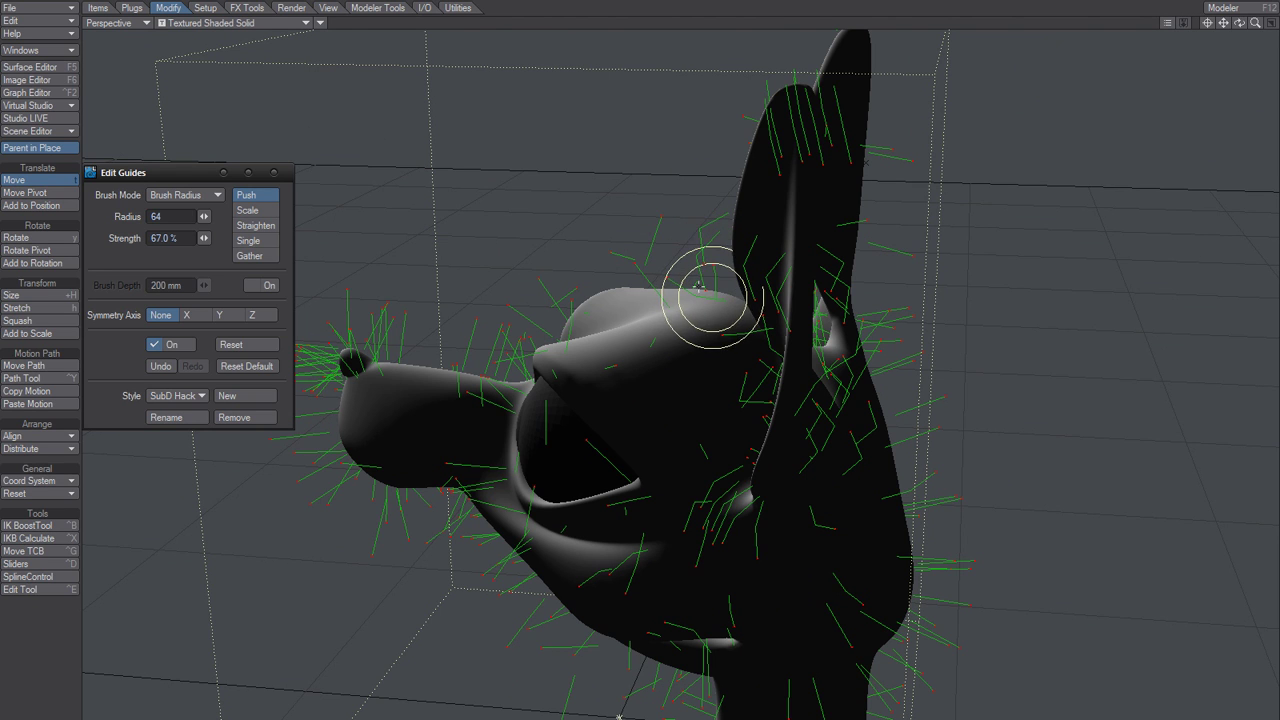
{"action": "mouse_move", "coordinate": [526, 220]}
{"action": "left_mouse_down", "text": "alt"}
{"action": "mouse_move", "coordinate": [910, 261]}
{"action": "mouse_move", "coordinate": [849, 306]}
{"action": "left_mouse_up", "text": "alt"}
{"action": "left_click_drag", "start_coordinate": [853, 233], "coordinate": [829, 278]}
{"action": "mouse_move", "coordinate": [945, 245]}
{"action": "left_mouse_down"}
{"action": "mouse_move", "coordinate": [933, 291]}
{"action": "mouse_move", "coordinate": [952, 345]}
{"action": "left_mouse_up"}
{"action": "left_click_drag", "start_coordinate": [1004, 240], "coordinate": [974, 330]}
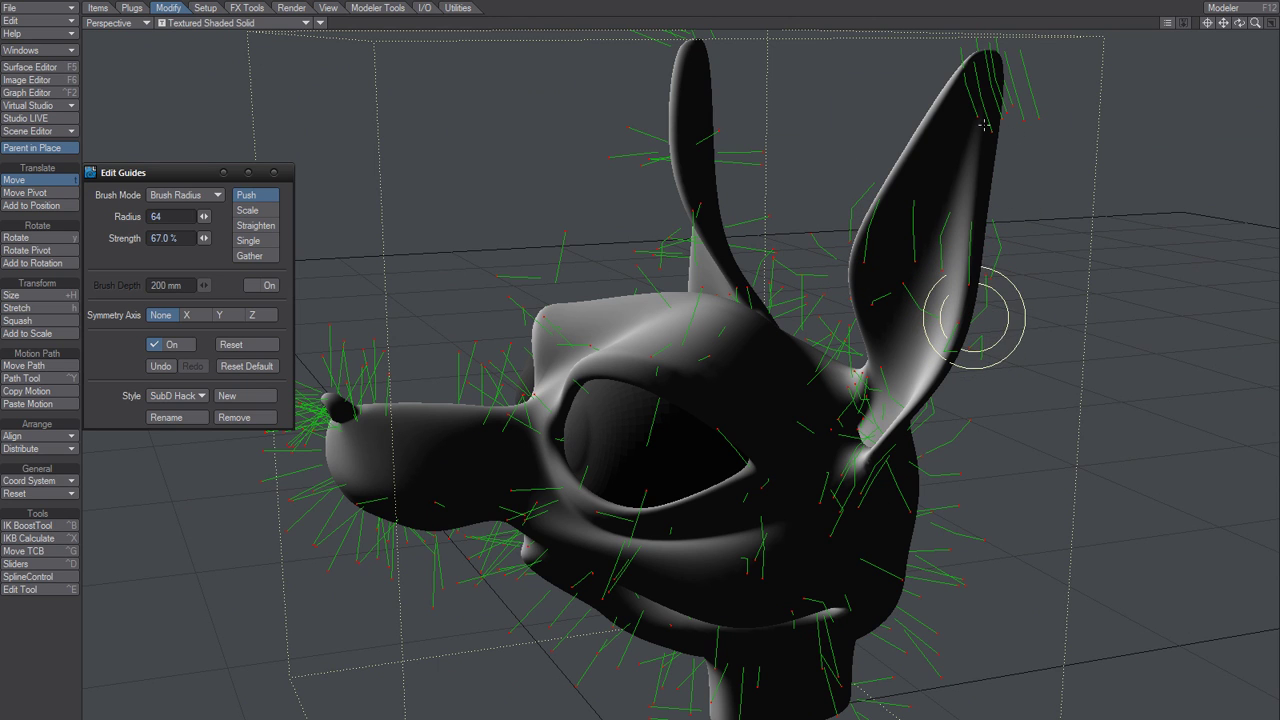
Push the guides at the ear tip inward and those beside the ear's inner edge downward
{"action": "left_click_drag", "start_coordinate": [984, 125], "coordinate": [945, 183]}
{"action": "mouse_move", "coordinate": [972, 98]}
{"action": "left_mouse_down"}
{"action": "mouse_move", "coordinate": [927, 147]}
{"action": "mouse_move", "coordinate": [890, 122]}
{"action": "left_mouse_up"}
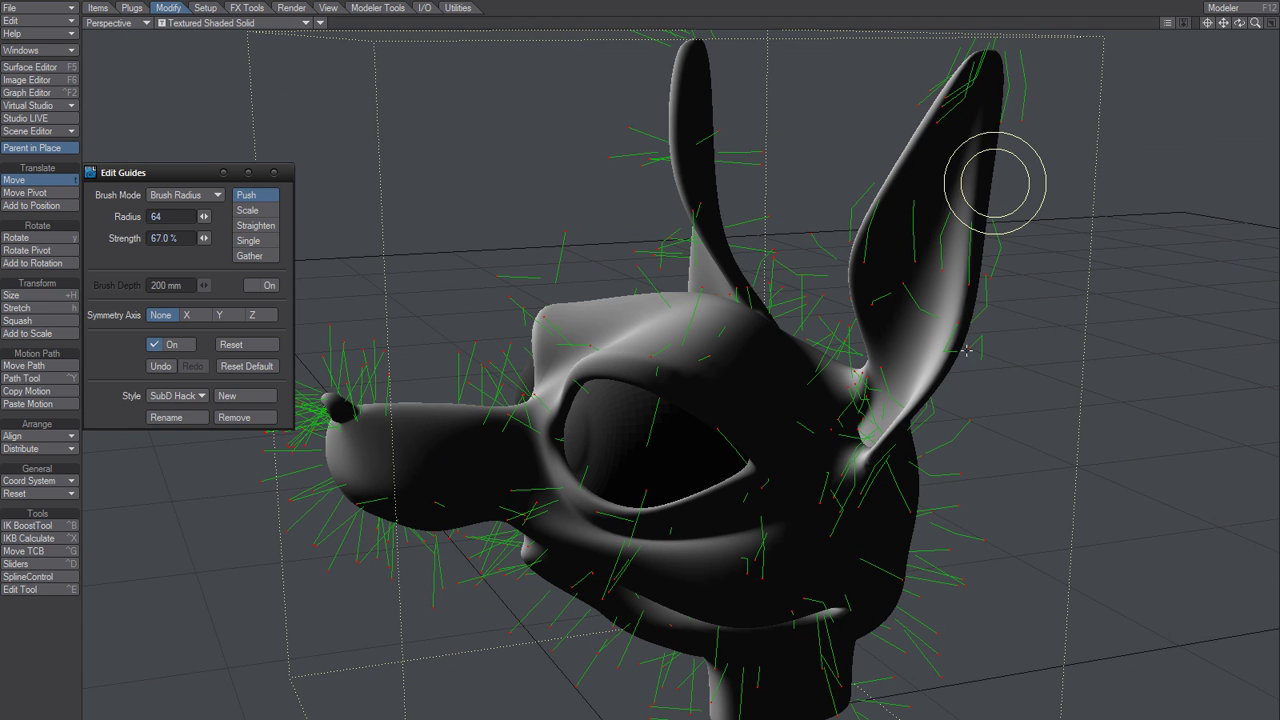
{"action": "mouse_move", "coordinate": [995, 183]}
{"action": "left_mouse_down", "text": "alt"}
{"action": "mouse_move", "coordinate": [634, 386]}
{"action": "mouse_move", "coordinate": [552, 458]}
{"action": "left_mouse_up", "text": "alt"}
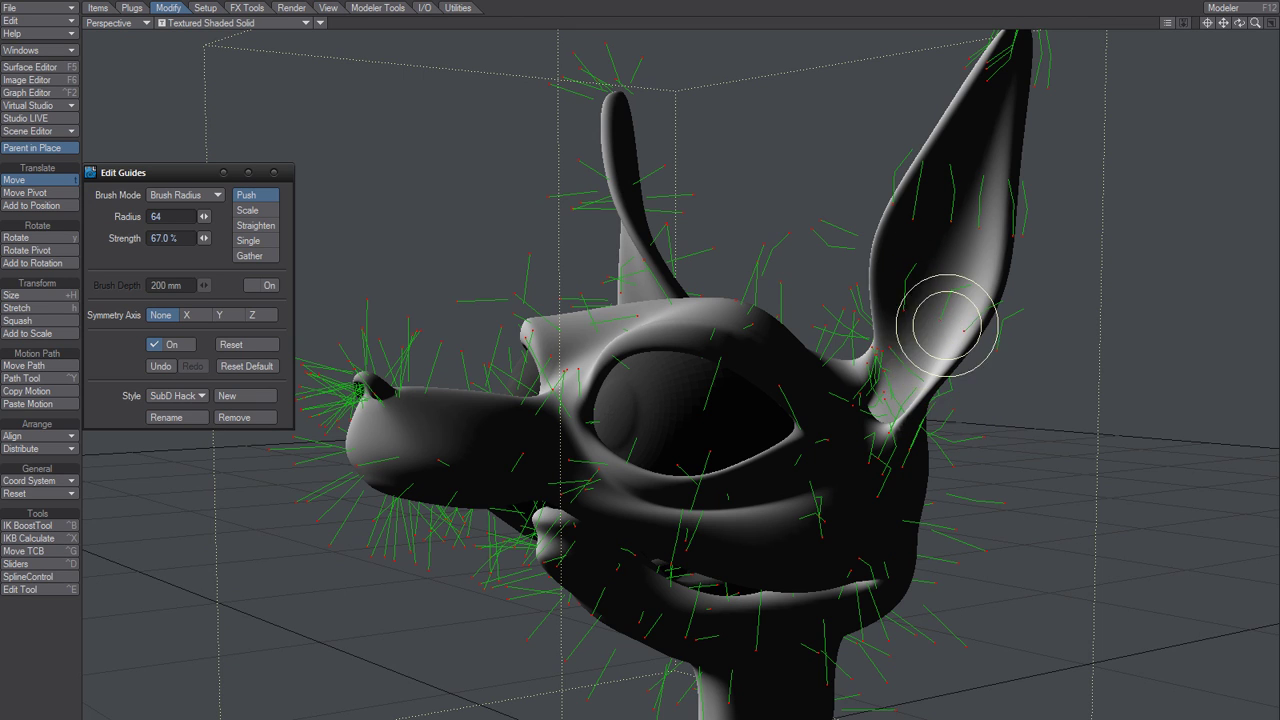
{"action": "left_click_drag", "start_coordinate": [832, 221], "coordinate": [836, 312]}
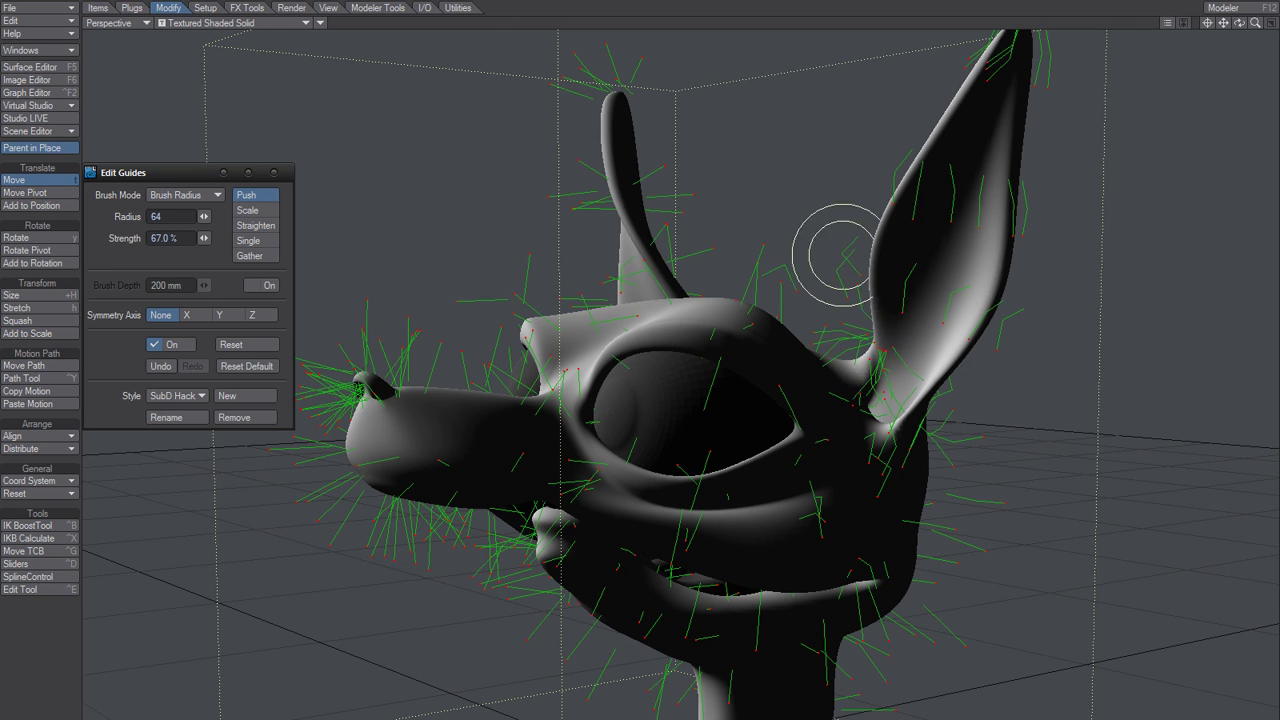
Comb the guides between the brow and the front of the ear base downward with several Push strokes
{"action": "left_click_drag", "start_coordinate": [904, 318], "coordinate": [296, 325], "text": "alt"}
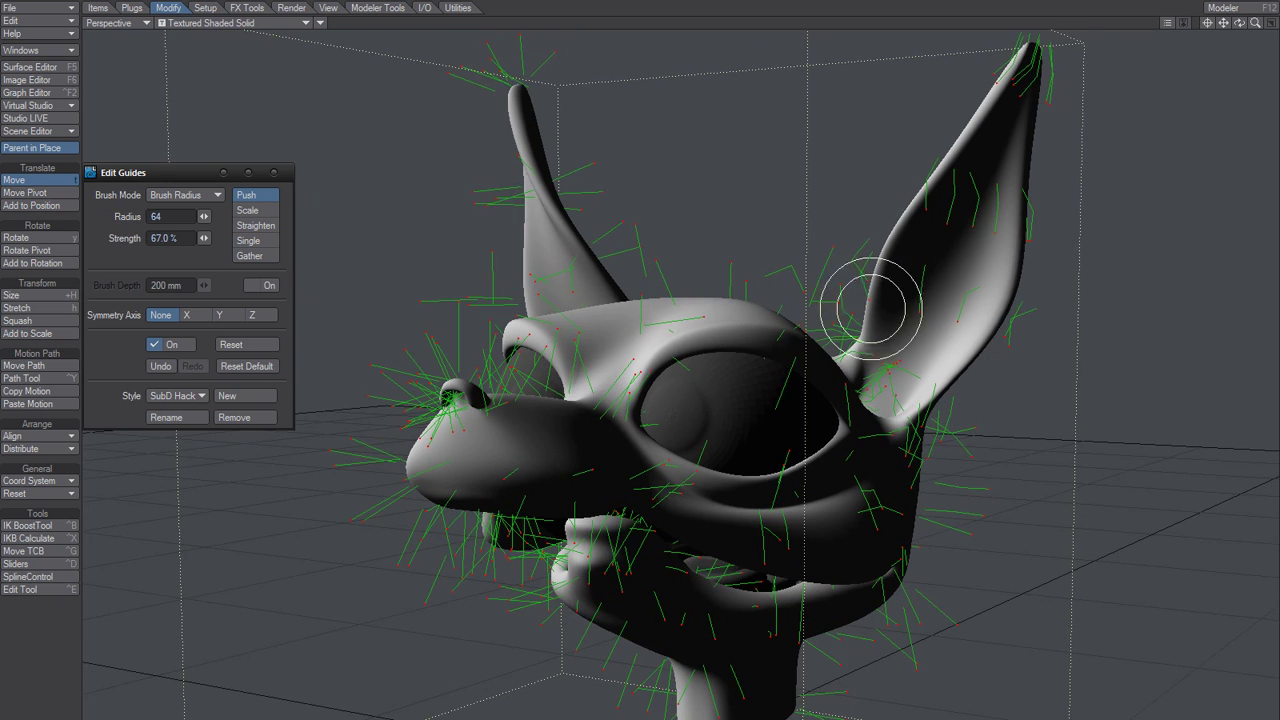
{"action": "left_click_drag", "start_coordinate": [864, 301], "coordinate": [866, 335]}
{"action": "left_click_drag", "start_coordinate": [848, 274], "coordinate": [835, 350]}
{"action": "mouse_move", "coordinate": [876, 311]}
{"action": "left_mouse_down"}
{"action": "mouse_move", "coordinate": [842, 332]}
{"action": "mouse_move", "coordinate": [816, 326]}
{"action": "mouse_move", "coordinate": [823, 263]}
{"action": "mouse_move", "coordinate": [842, 273]}
{"action": "mouse_move", "coordinate": [746, 406]}
{"action": "left_mouse_up"}
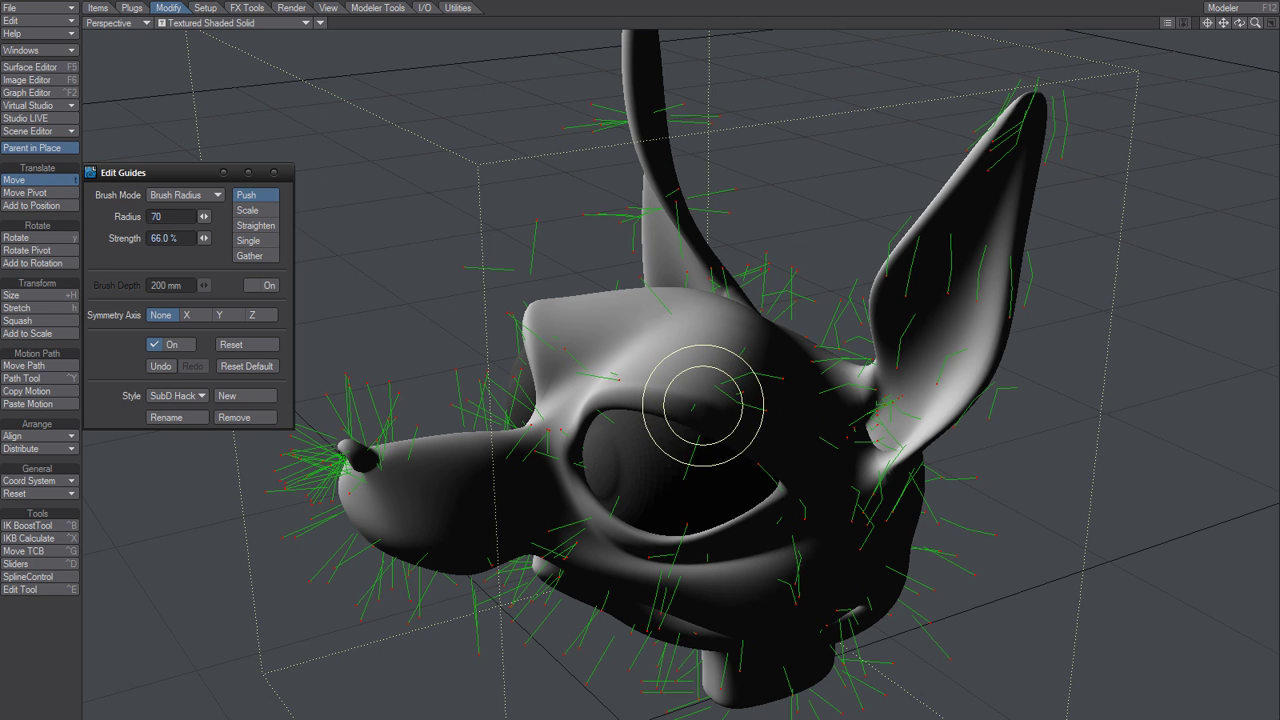
Examine the guides around the eye up close in Wireframe display and set the viewport shading to Shaded Solid
{"action": "right_click_drag", "start_coordinate": [703, 405], "coordinate": [676, 402]}
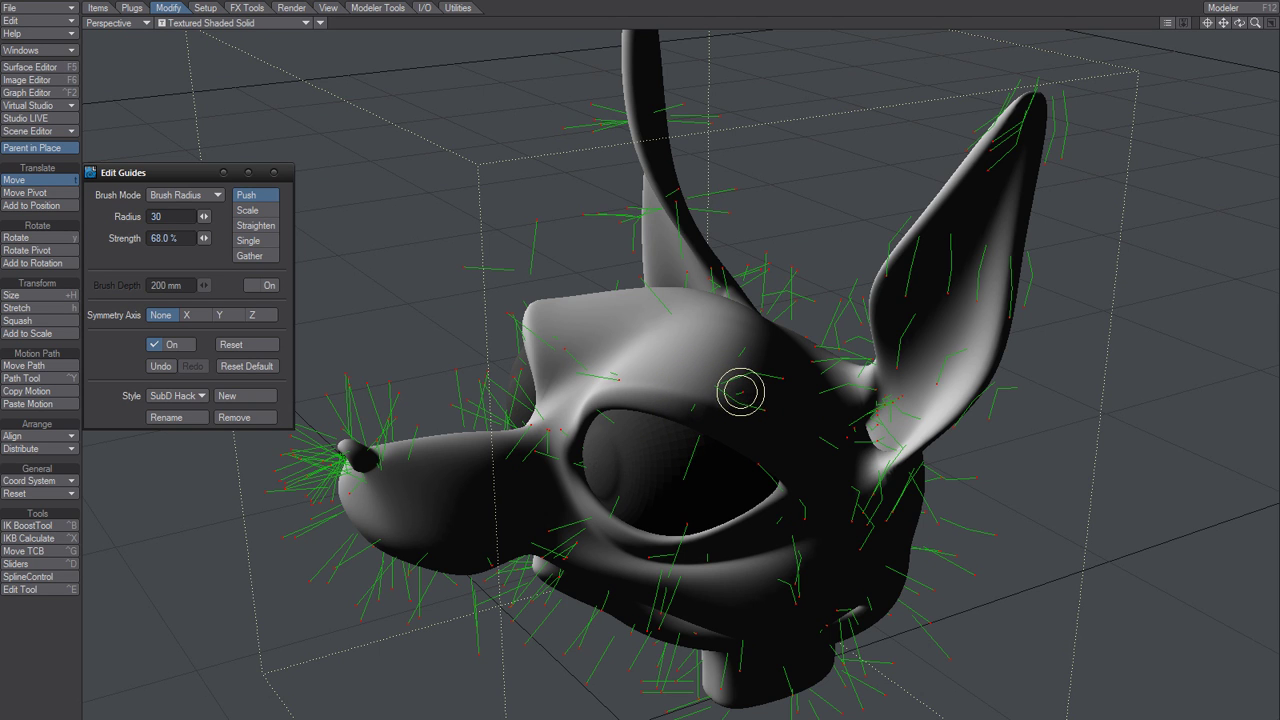
{"action": "left_click_drag", "start_coordinate": [771, 400], "coordinate": [603, 421], "text": "alt"}
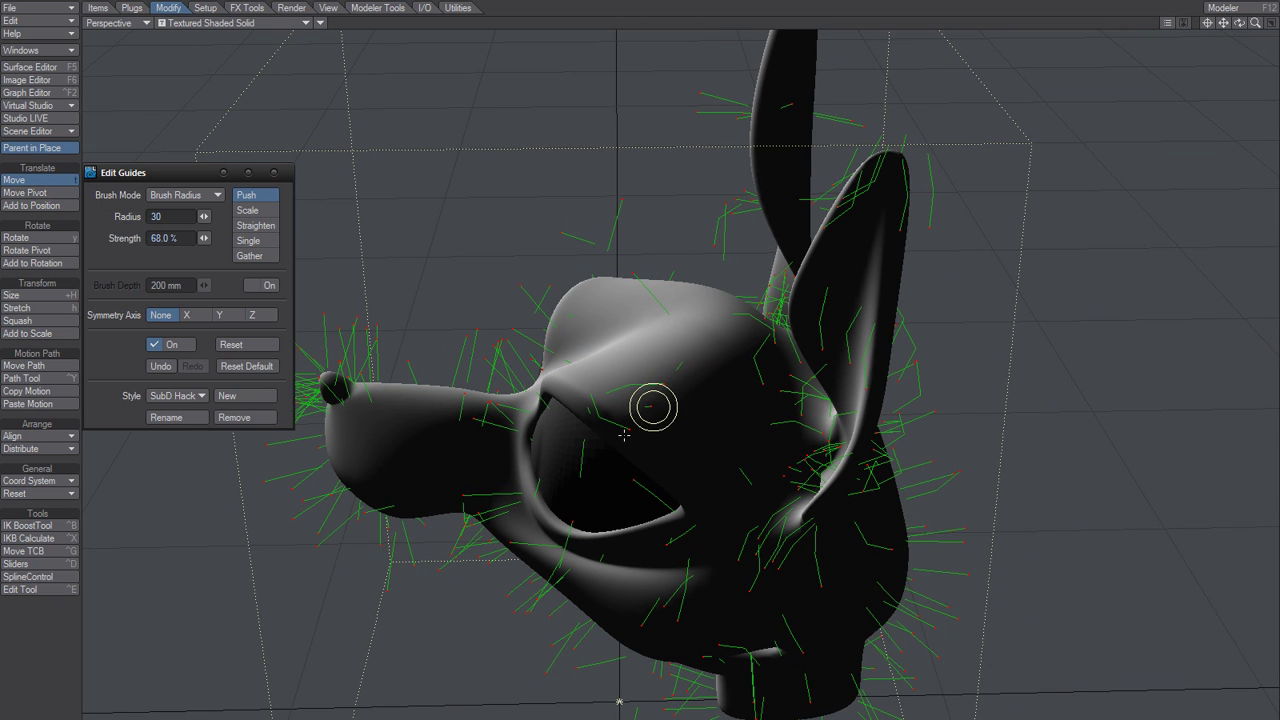
{"action": "scroll", "coordinate": [624, 435], "scroll_direction": "up", "scroll_amount": 5}
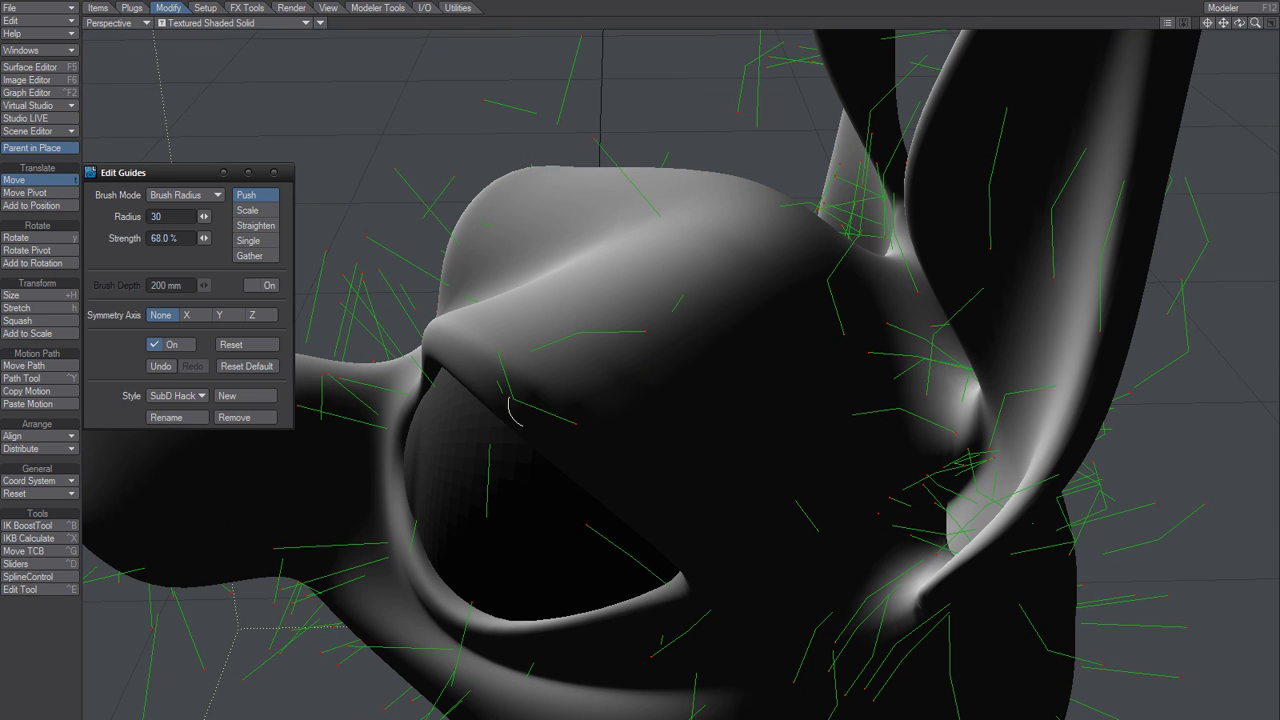
{"action": "mouse_move", "coordinate": [437, 445]}
{"action": "left_mouse_down", "text": "alt"}
{"action": "mouse_move", "coordinate": [509, 663]}
{"action": "mouse_move", "coordinate": [469, 626]}
{"action": "mouse_move", "coordinate": [385, 663]}
{"action": "left_mouse_up", "text": "alt"}
{"action": "left_click", "coordinate": [246, 24]}
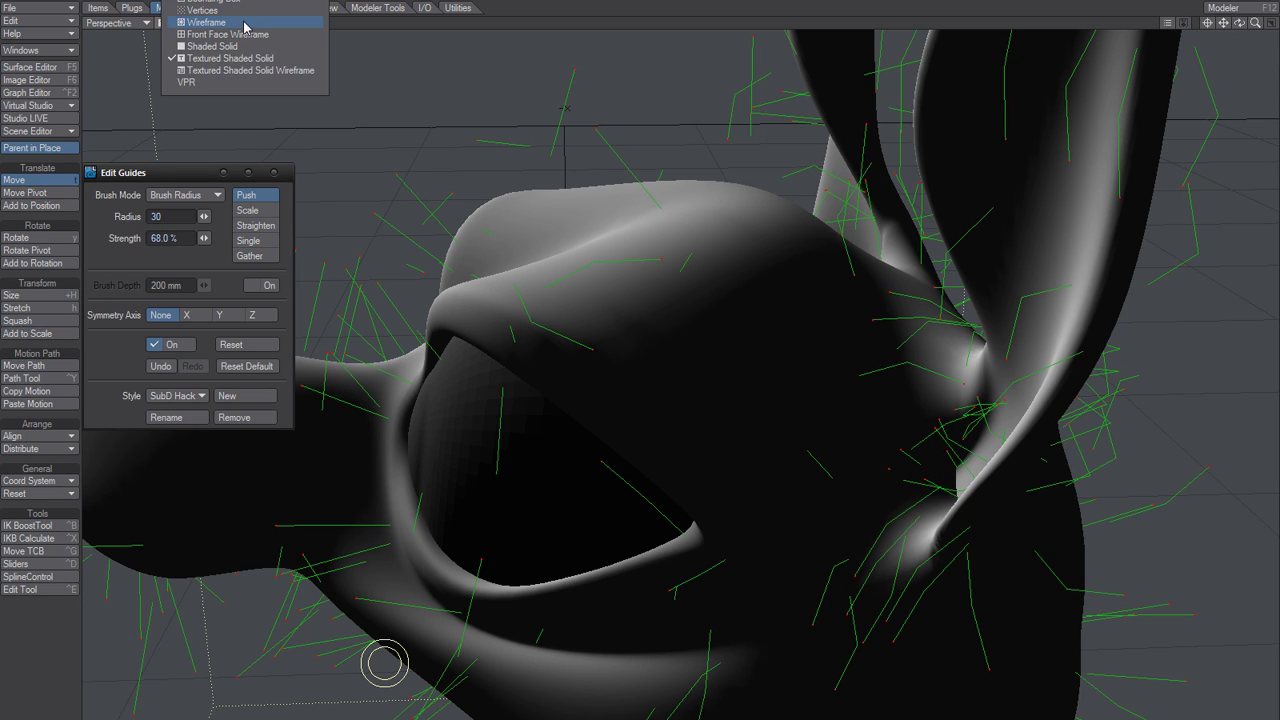
{"action": "left_click", "coordinate": [246, 23]}
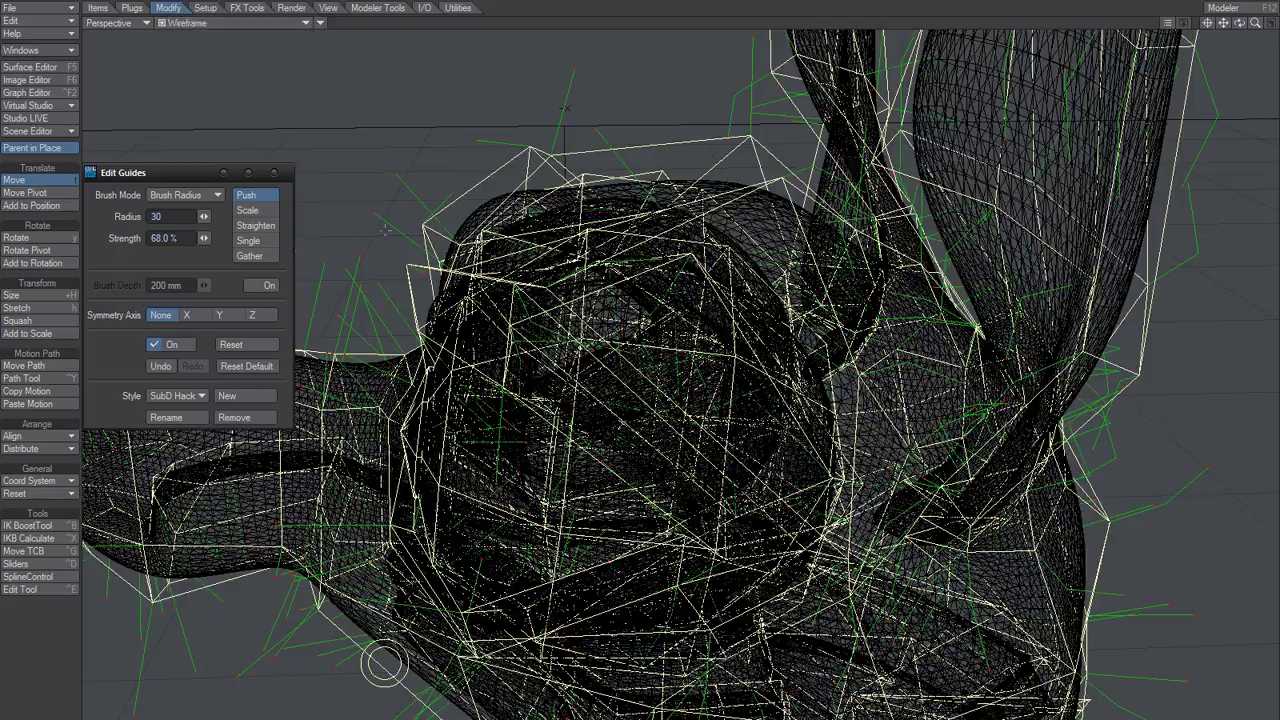
{"action": "mouse_move", "coordinate": [384, 663]}
{"action": "left_mouse_down", "text": "alt"}
{"action": "mouse_move", "coordinate": [517, 611]}
{"action": "mouse_move", "coordinate": [574, 566]}
{"action": "mouse_move", "coordinate": [723, 558]}
{"action": "mouse_move", "coordinate": [634, 534]}
{"action": "mouse_move", "coordinate": [606, 543]}
{"action": "mouse_move", "coordinate": [443, 703]}
{"action": "mouse_move", "coordinate": [450, 716]}
{"action": "left_mouse_up", "text": "alt"}
{"action": "left_click", "coordinate": [254, 23]}
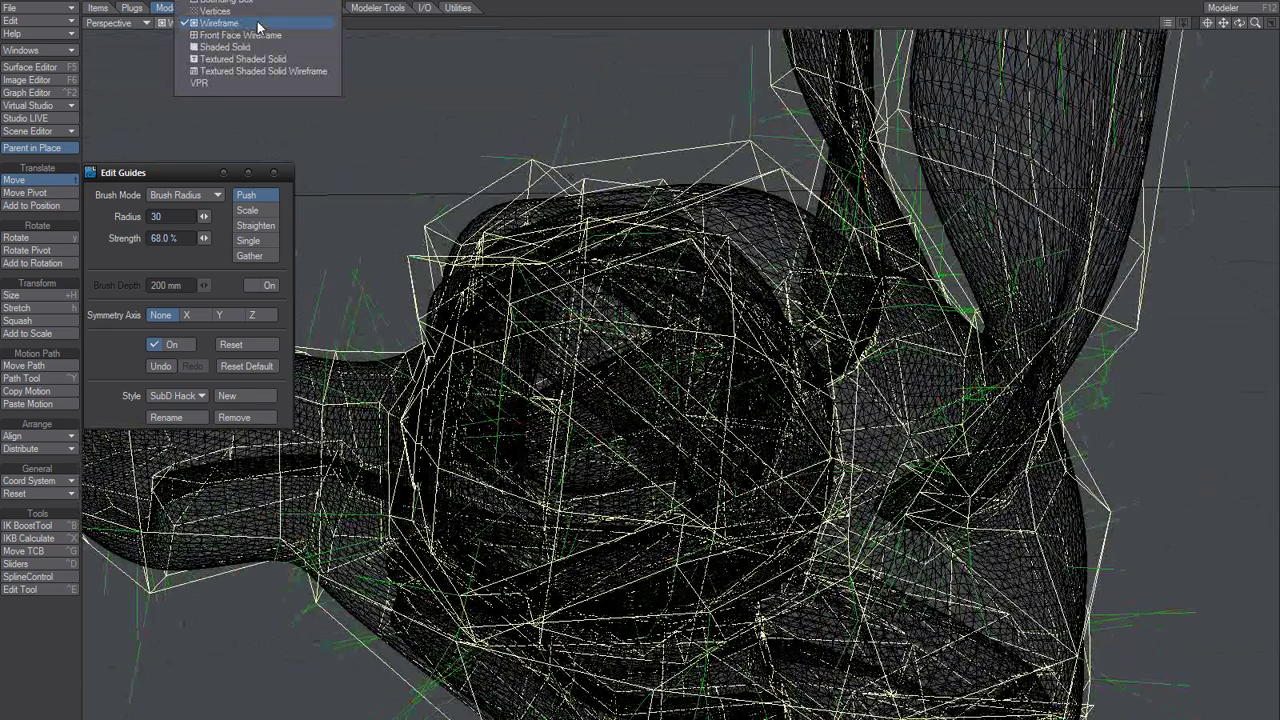
{"action": "left_click", "coordinate": [255, 48]}
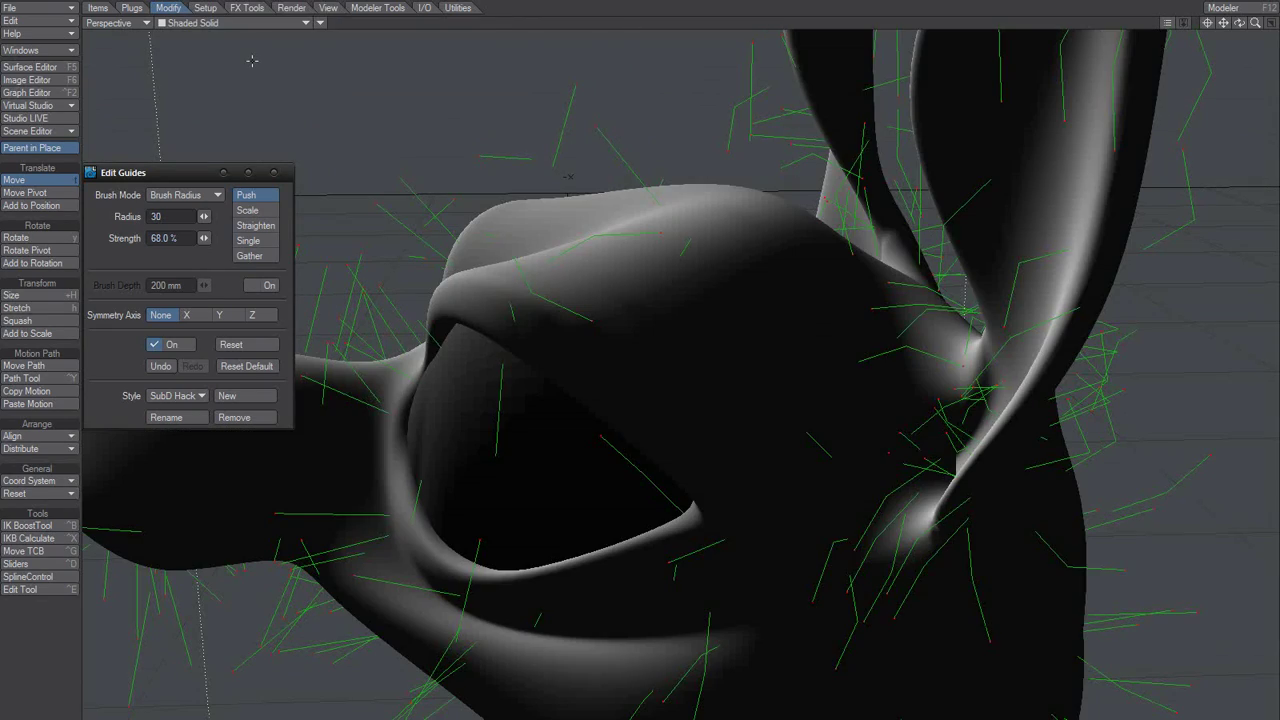
Enlarge the Push brush to radius 225 with strength 69% and push the guides above the eye upward over the brow
{"action": "mouse_move", "coordinate": [560, 370]}
{"action": "left_mouse_down", "text": "alt"}
{"action": "mouse_move", "coordinate": [525, 390]}
{"action": "mouse_move", "coordinate": [498, 374]}
{"action": "left_mouse_up", "text": "alt"}
{"action": "right_click_drag", "start_coordinate": [516, 363], "coordinate": [651, 361]}
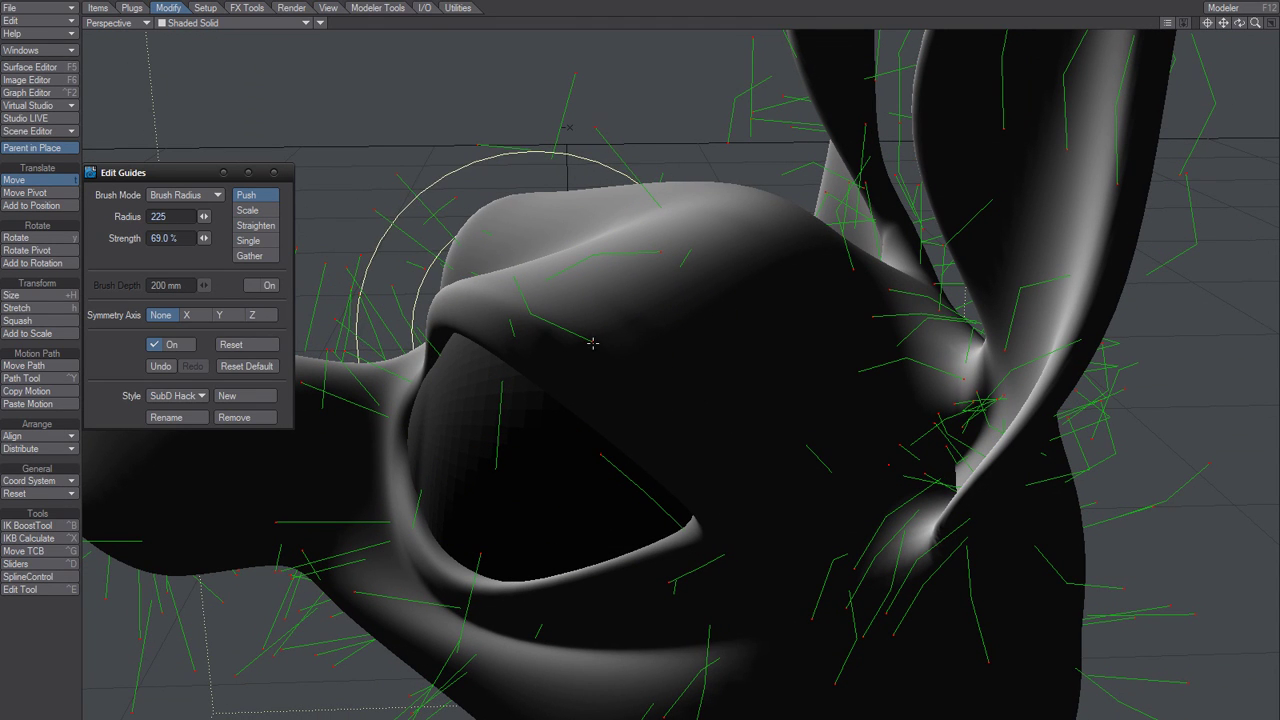
{"action": "left_click_drag", "start_coordinate": [577, 338], "coordinate": [557, 175]}
{"action": "mouse_move", "coordinate": [549, 348]}
{"action": "left_mouse_down"}
{"action": "mouse_move", "coordinate": [566, 126]}
{"action": "mouse_move", "coordinate": [630, 210]}
{"action": "mouse_move", "coordinate": [642, 172]}
{"action": "left_mouse_up"}
Set the Push brush to radius 171 and strength 72% and comb the guides along the top of the brow and head
{"action": "left_click_drag", "start_coordinate": [522, 438], "coordinate": [780, 288], "text": "alt"}
{"action": "right_click_drag", "start_coordinate": [784, 304], "coordinate": [758, 316]}
{"action": "left_click_drag", "start_coordinate": [786, 272], "coordinate": [783, 276]}
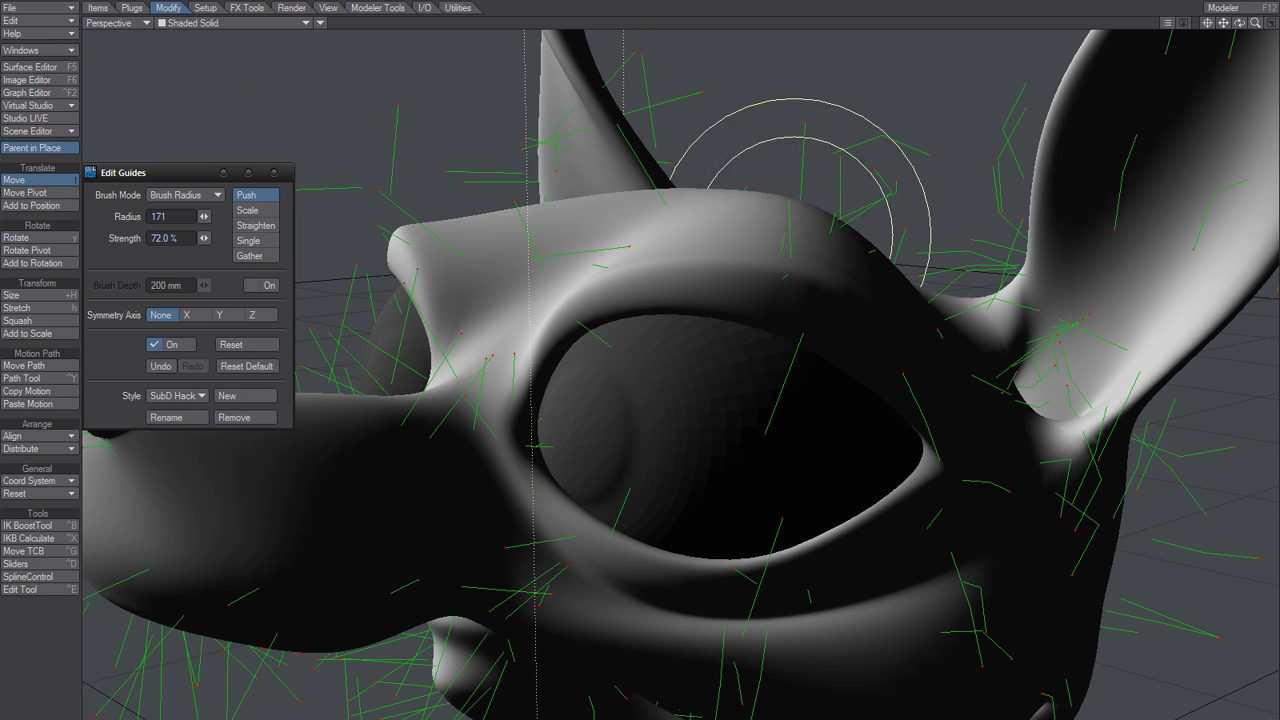
{"action": "mouse_move", "coordinate": [763, 263]}
{"action": "left_mouse_down", "text": "alt"}
{"action": "mouse_move", "coordinate": [692, 240]}
{"action": "mouse_move", "coordinate": [715, 206]}
{"action": "left_mouse_up", "text": "alt"}
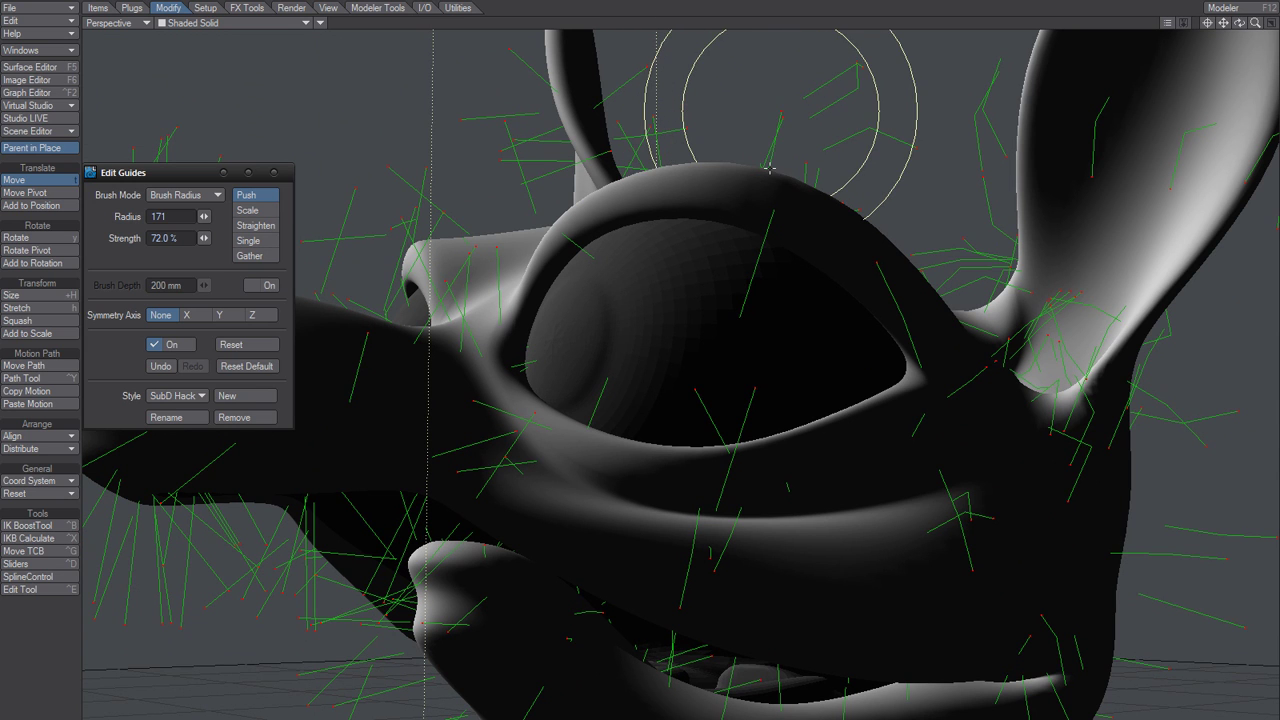
{"action": "mouse_move", "coordinate": [765, 167]}
{"action": "left_mouse_down"}
{"action": "mouse_move", "coordinate": [776, 105]}
{"action": "mouse_move", "coordinate": [763, 86]}
{"action": "mouse_move", "coordinate": [738, 150]}
{"action": "mouse_move", "coordinate": [495, 225]}
{"action": "mouse_move", "coordinate": [383, 218]}
{"action": "mouse_move", "coordinate": [459, 264]}
{"action": "mouse_move", "coordinate": [377, 178]}
{"action": "mouse_move", "coordinate": [340, 183]}
{"action": "mouse_move", "coordinate": [367, 205]}
{"action": "left_mouse_up"}
{"action": "mouse_move", "coordinate": [491, 331]}
{"action": "left_mouse_down", "text": "alt"}
{"action": "mouse_move", "coordinate": [609, 353]}
{"action": "mouse_move", "coordinate": [490, 367]}
{"action": "left_mouse_up", "text": "alt"}
{"action": "left_click_drag", "start_coordinate": [555, 294], "coordinate": [553, 290]}
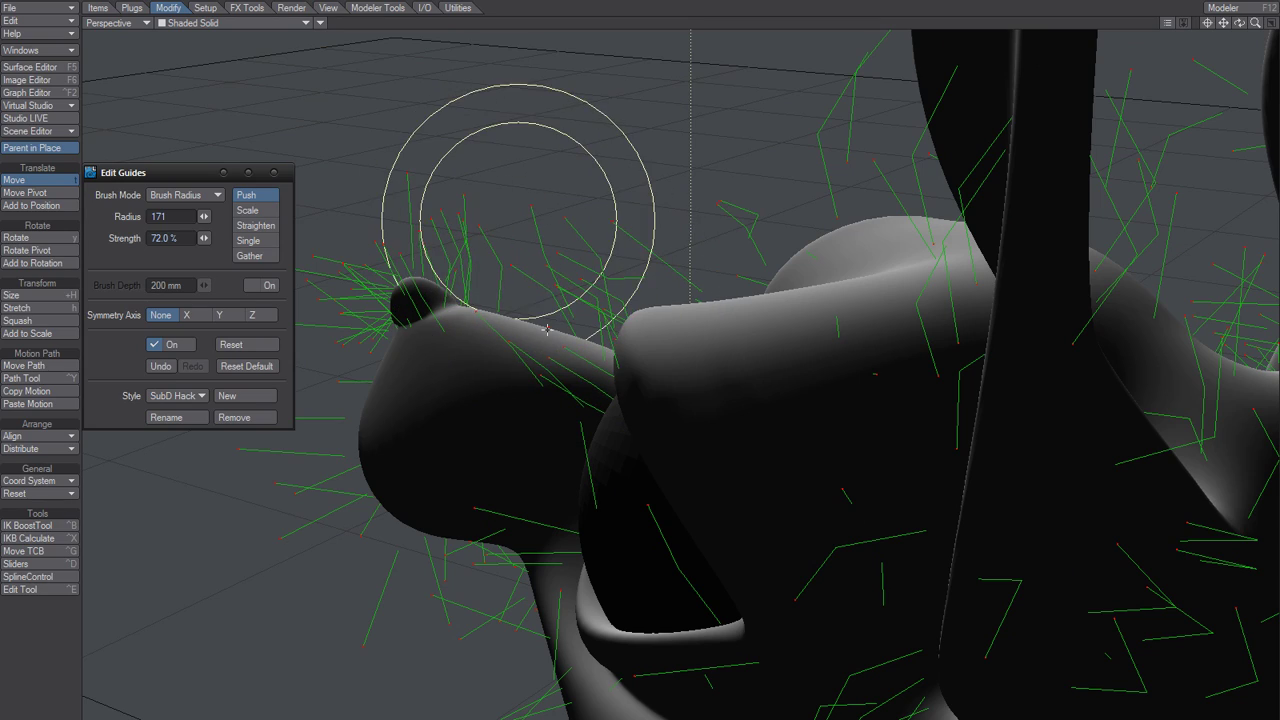
Set the Push brush to radius 132 and strength 33% and comb the guides beside the cheek below the snout downward
{"action": "mouse_move", "coordinate": [547, 329]}
{"action": "left_mouse_down", "text": "alt"}
{"action": "mouse_move", "coordinate": [489, 73]}
{"action": "mouse_move", "coordinate": [493, 514]}
{"action": "mouse_move", "coordinate": [425, 555]}
{"action": "left_mouse_up", "text": "alt"}
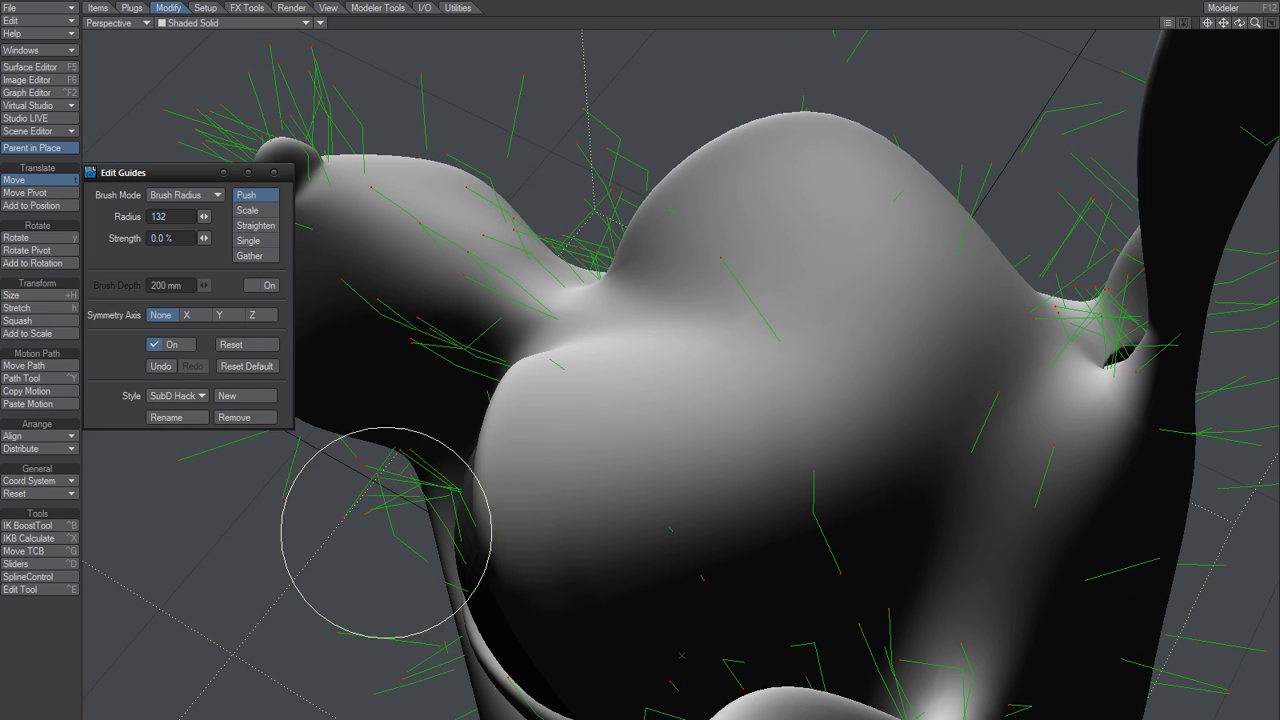
{"action": "mouse_move", "coordinate": [381, 566]}
{"action": "left_mouse_down"}
{"action": "mouse_move", "coordinate": [409, 451]}
{"action": "mouse_move", "coordinate": [397, 551]}
{"action": "mouse_move", "coordinate": [407, 454]}
{"action": "left_mouse_up"}
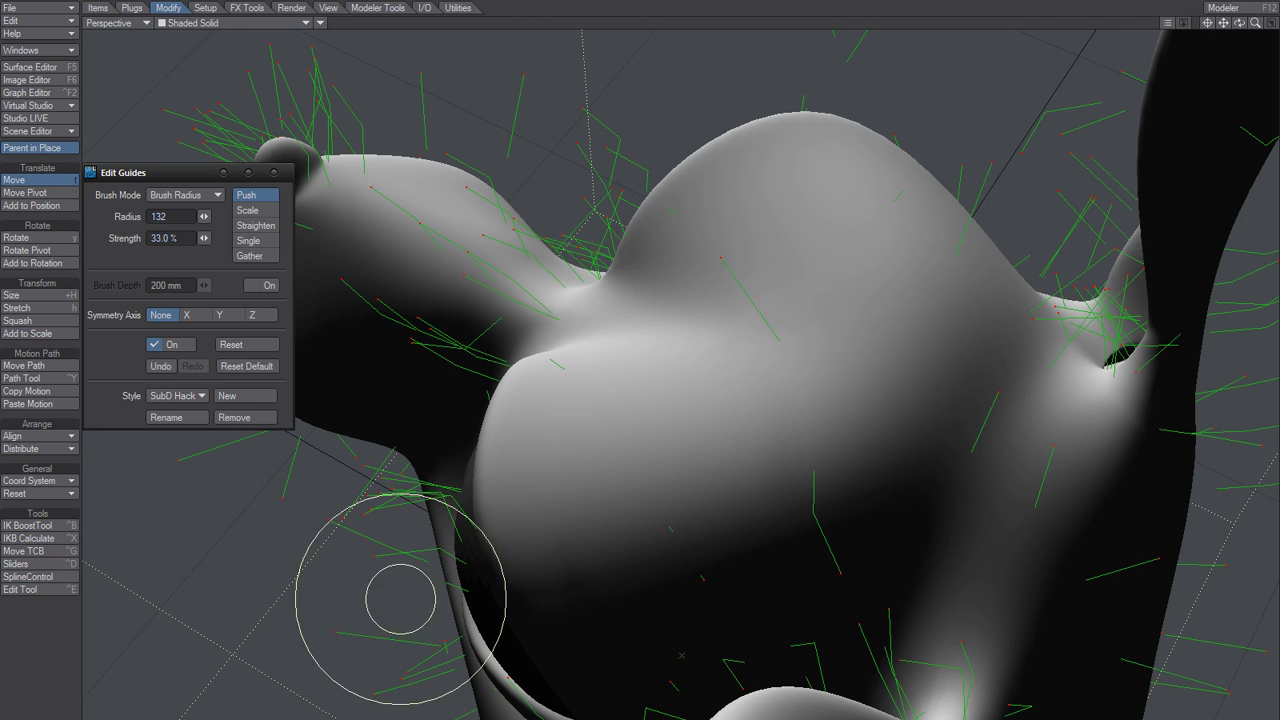
{"action": "left_click_drag", "start_coordinate": [368, 592], "coordinate": [386, 618]}
{"action": "left_click_drag", "start_coordinate": [388, 512], "coordinate": [383, 638]}
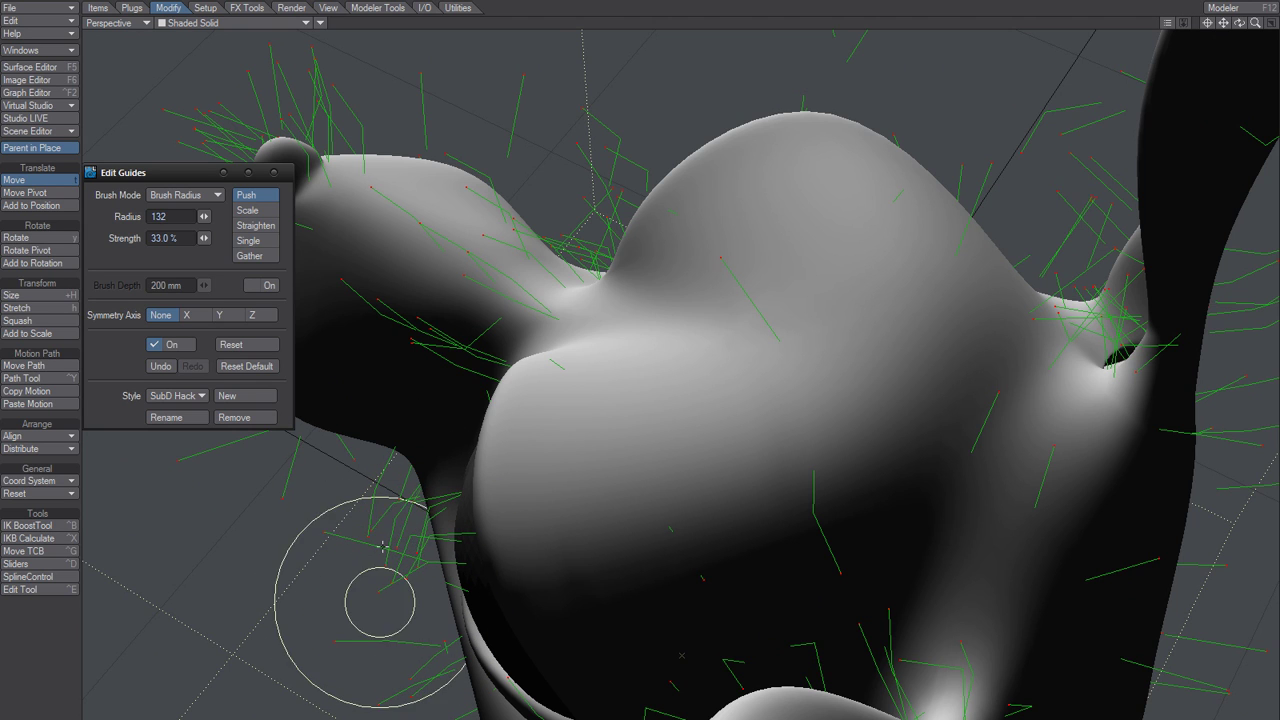
{"action": "left_click_drag", "start_coordinate": [382, 547], "coordinate": [388, 498]}
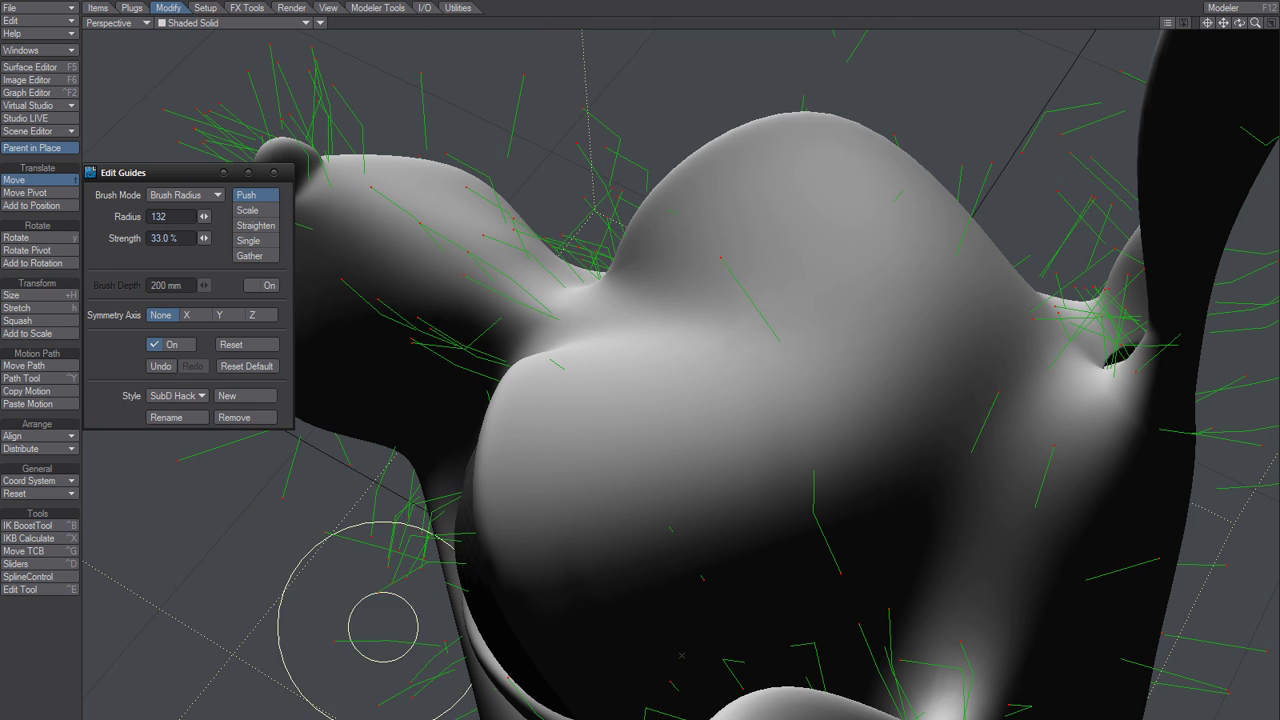
{"action": "left_click_drag", "start_coordinate": [399, 577], "coordinate": [393, 633]}
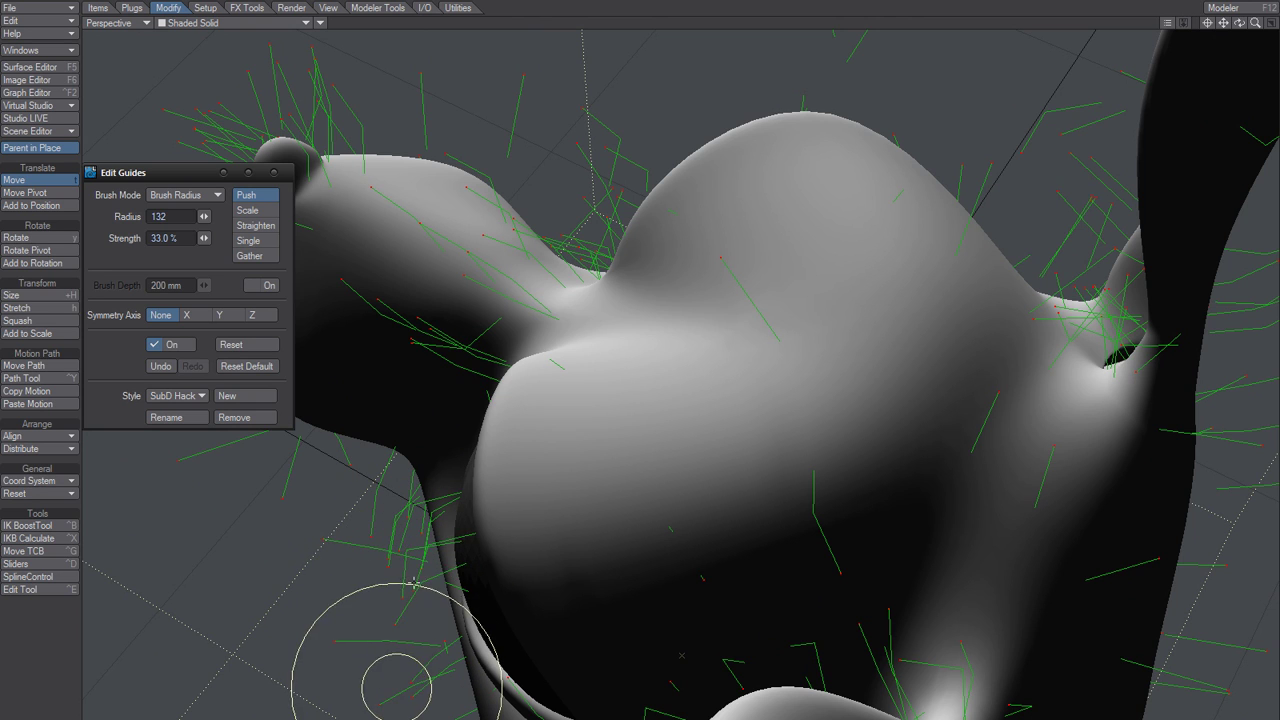
{"action": "left_click_drag", "start_coordinate": [414, 583], "coordinate": [416, 692]}
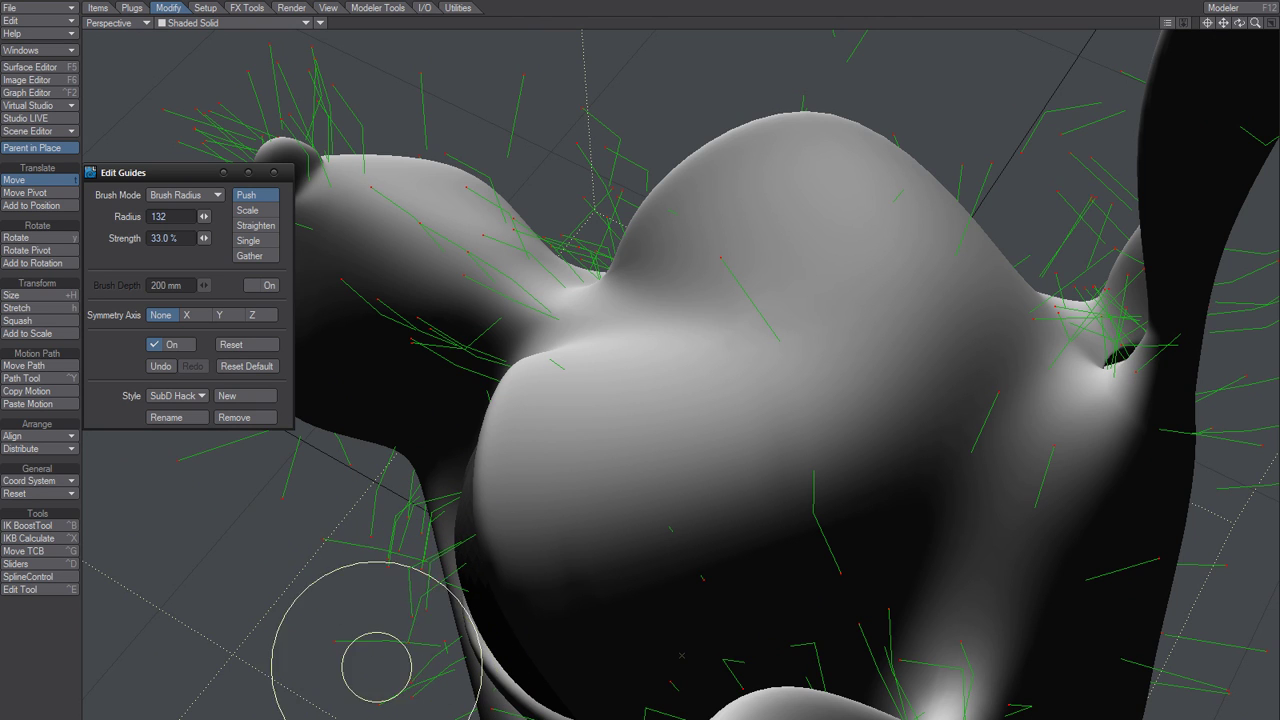
{"action": "left_click_drag", "start_coordinate": [396, 561], "coordinate": [400, 665]}
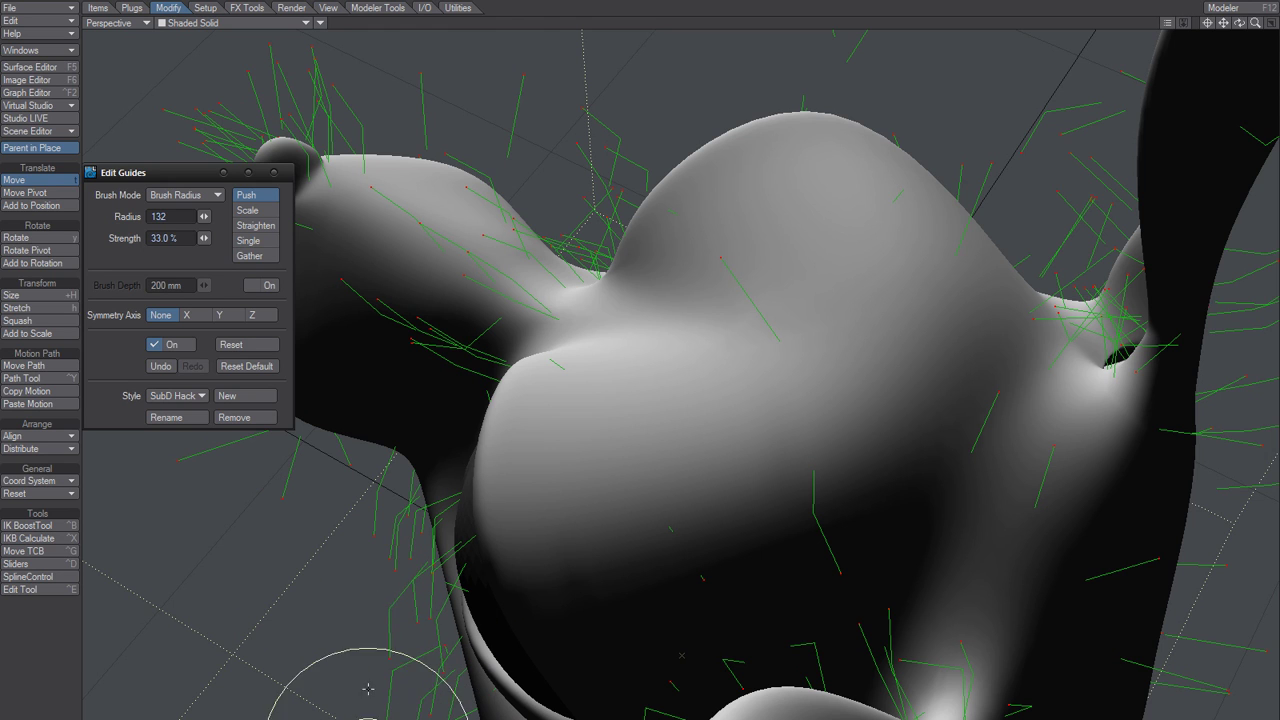
Examine the guides over the eye and brow from several angles, including in Wireframe display
{"action": "mouse_move", "coordinate": [378, 700]}
{"action": "left_mouse_down", "text": "alt"}
{"action": "mouse_move", "coordinate": [730, 420]}
{"action": "mouse_move", "coordinate": [958, 342]}
{"action": "left_mouse_up", "text": "alt"}
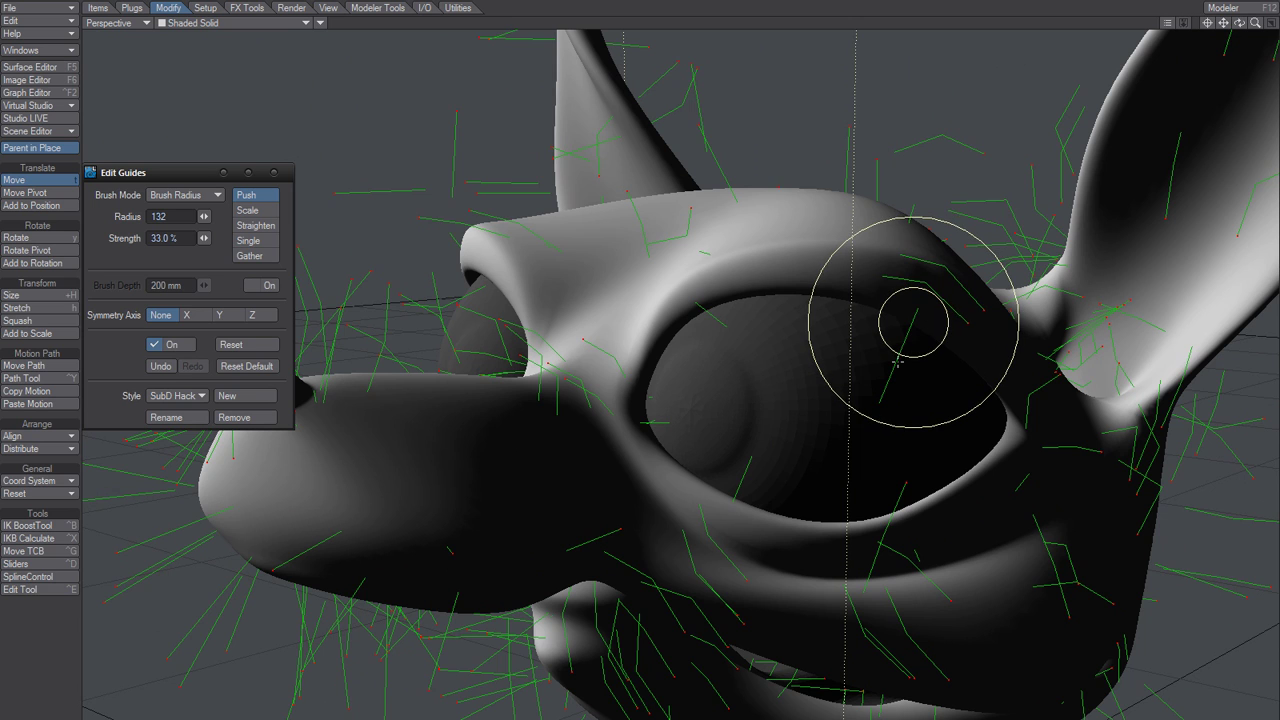
{"action": "mouse_move", "coordinate": [898, 360]}
{"action": "left_mouse_down", "text": "alt"}
{"action": "mouse_move", "coordinate": [1100, 243]}
{"action": "mouse_move", "coordinate": [829, 405]}
{"action": "left_mouse_up", "text": "alt"}
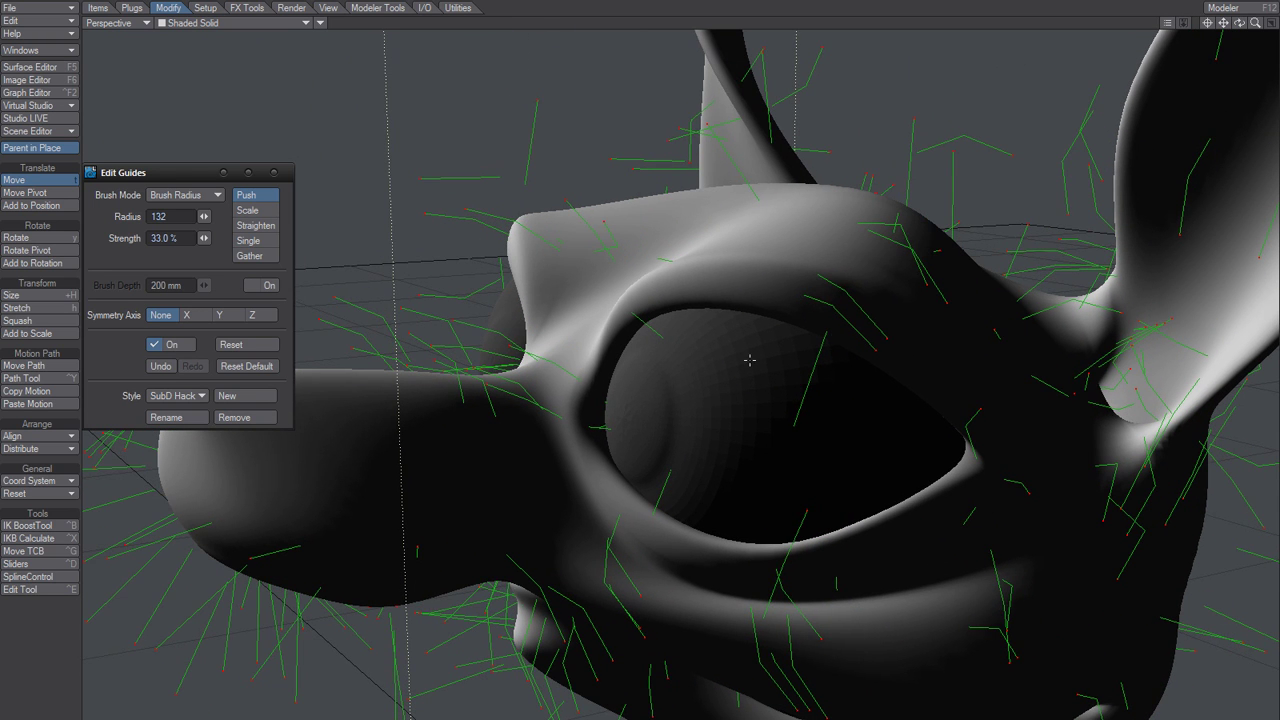
{"action": "left_click_drag", "start_coordinate": [750, 360], "coordinate": [799, 368], "text": "alt"}
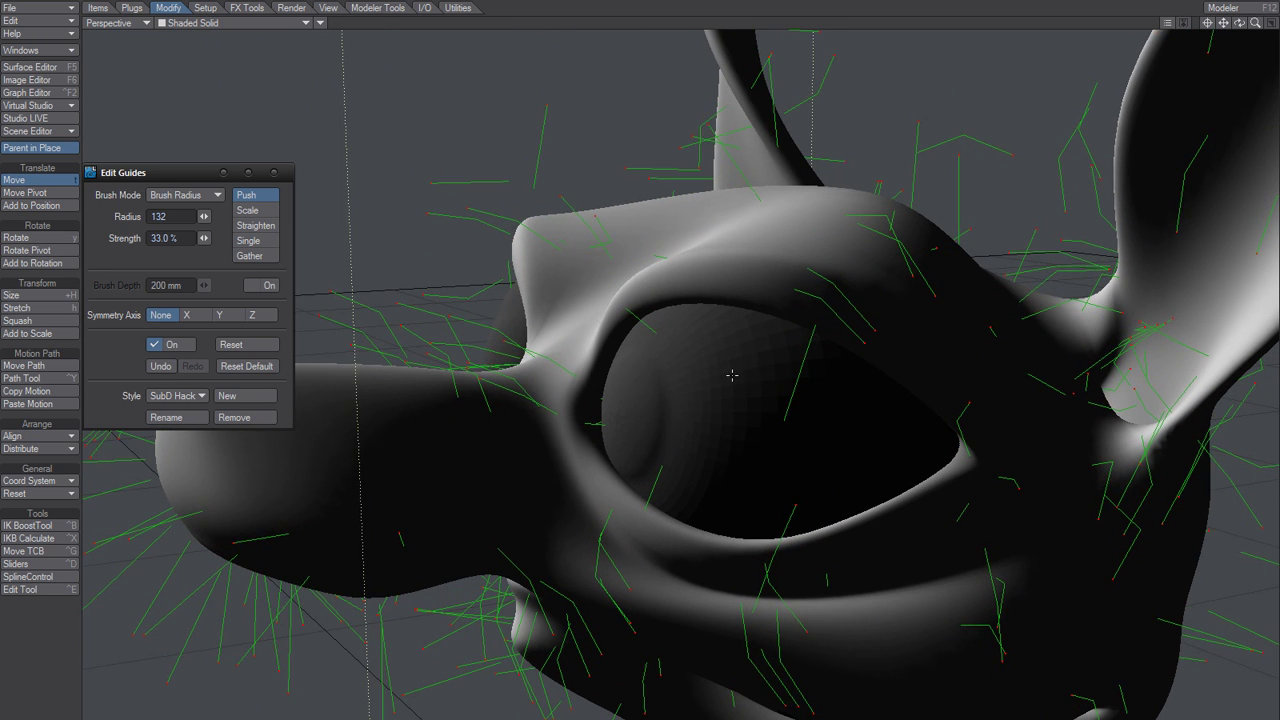
{"action": "left_click_drag", "start_coordinate": [768, 417], "coordinate": [837, 360], "text": "alt"}
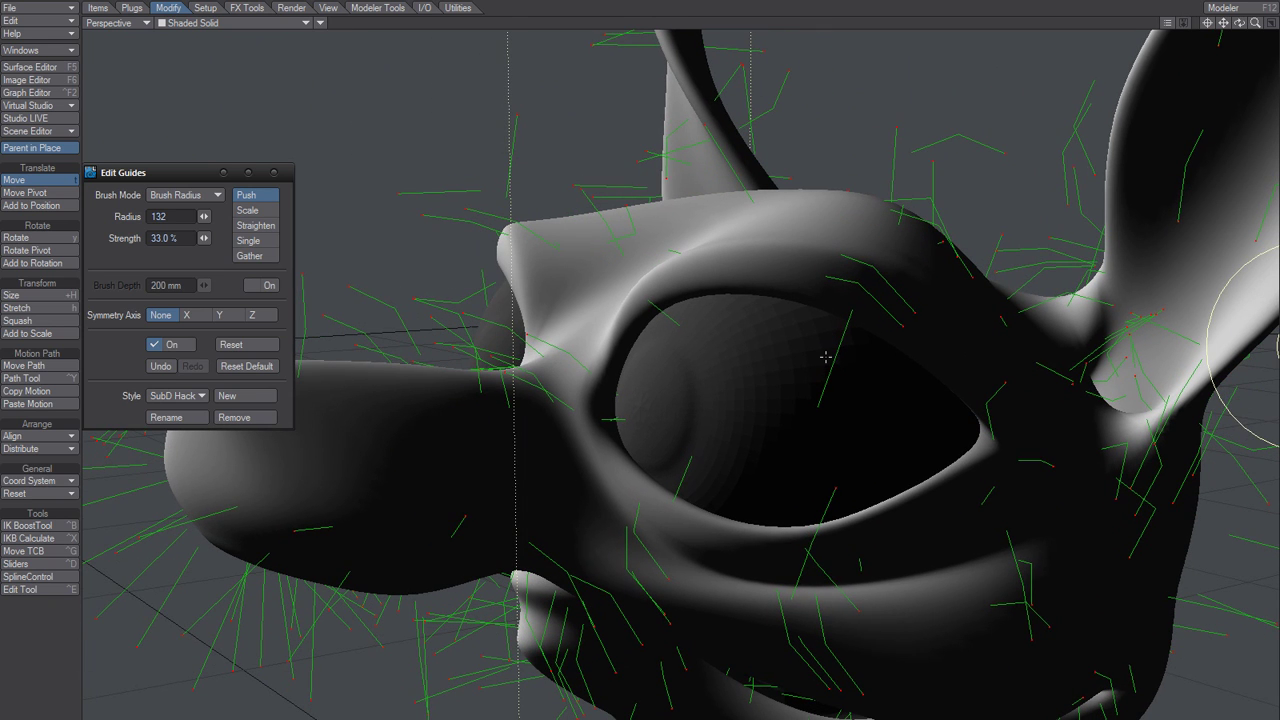
{"action": "right_click_drag", "start_coordinate": [847, 365], "coordinate": [832, 371]}
{"action": "left_click", "coordinate": [209, 26]}
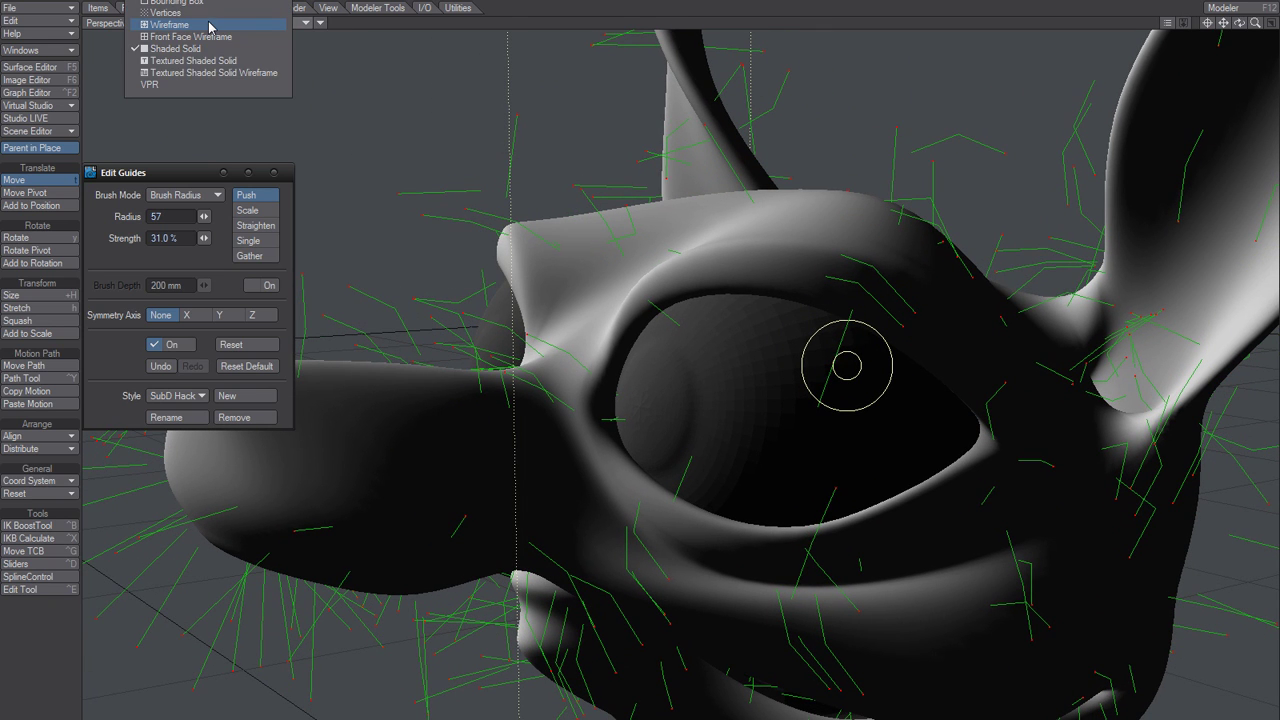
{"action": "left_click", "coordinate": [263, 28]}
{"action": "mouse_move", "coordinate": [813, 418]}
{"action": "left_mouse_down", "text": "alt"}
{"action": "mouse_move", "coordinate": [836, 420]}
{"action": "mouse_move", "coordinate": [814, 420]}
{"action": "left_mouse_up", "text": "alt"}
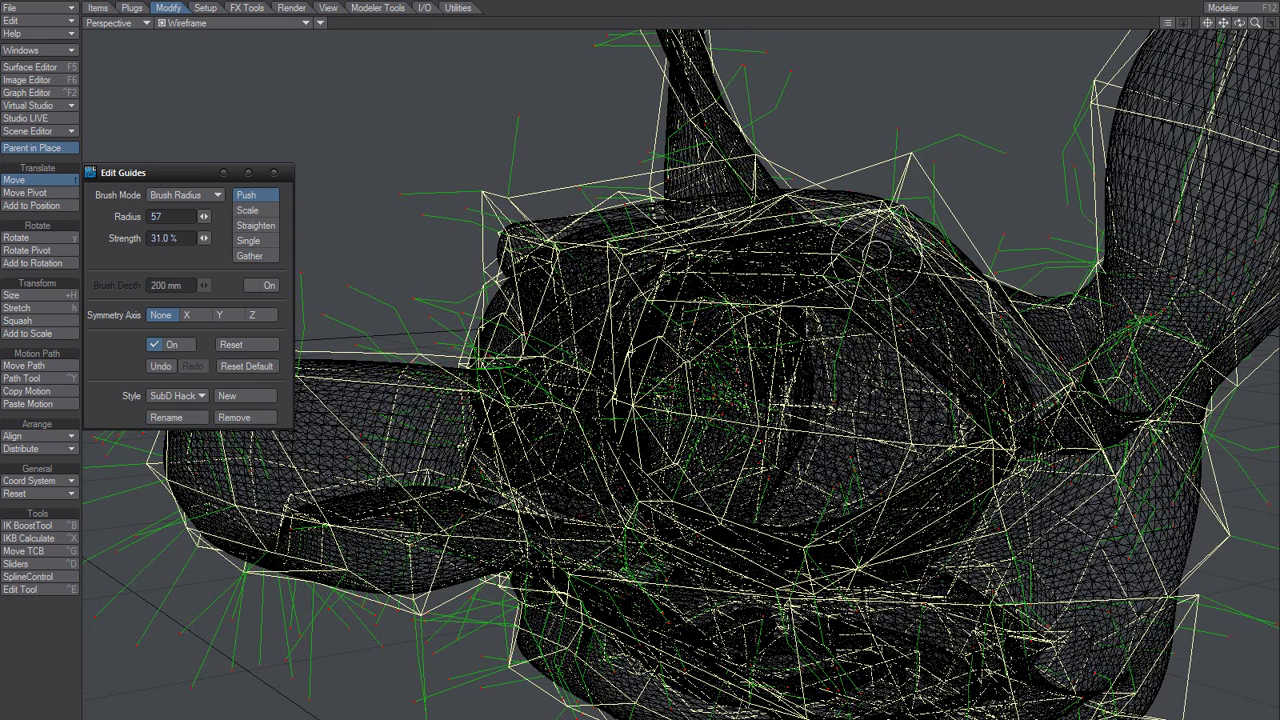
{"action": "mouse_move", "coordinate": [894, 163]}
{"action": "left_mouse_down", "text": "alt"}
{"action": "mouse_move", "coordinate": [940, 172]}
{"action": "mouse_move", "coordinate": [1270, 112]}
{"action": "mouse_move", "coordinate": [1278, 34]}
{"action": "left_mouse_up", "text": "alt"}
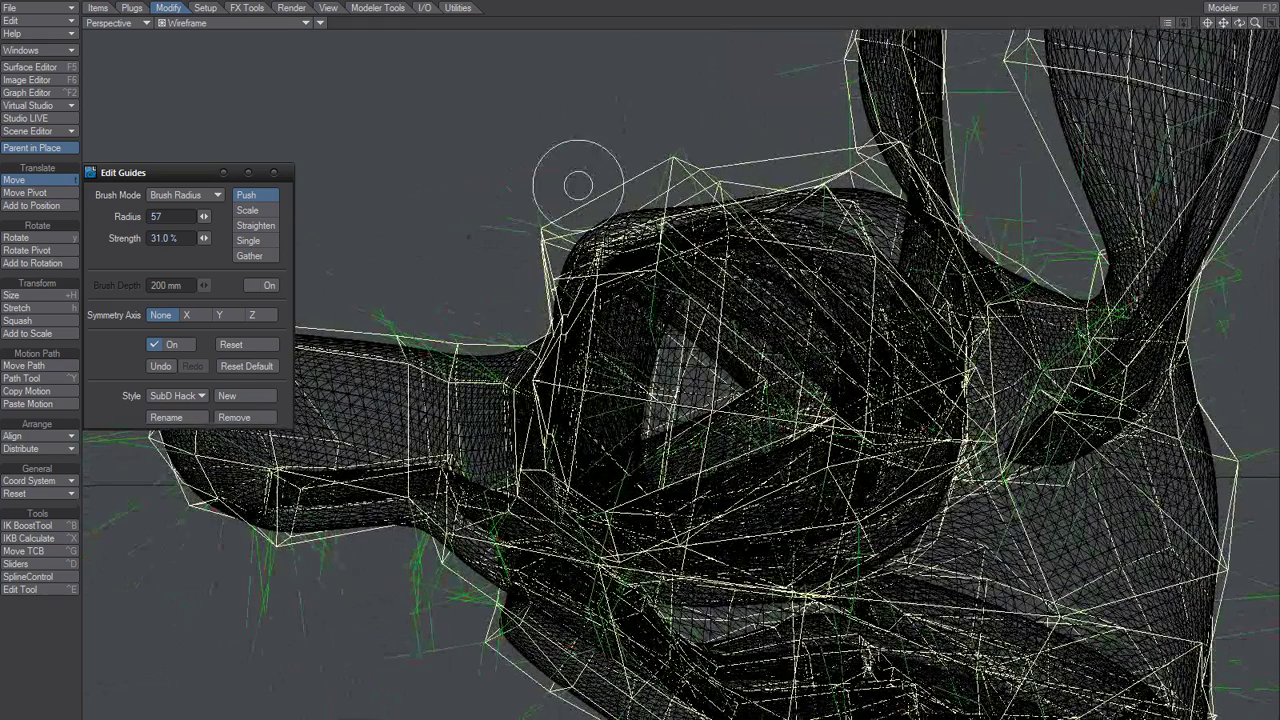
Adjust the Push brush to radius 56 and strength 98%
{"action": "mouse_move", "coordinate": [204, 239]}
{"action": "left_mouse_down"}
{"action": "mouse_move", "coordinate": [297, 245]}
{"action": "mouse_move", "coordinate": [209, 241]}
{"action": "mouse_move", "coordinate": [221, 242]}
{"action": "left_mouse_up"}
{"action": "right_click_drag", "start_coordinate": [610, 268], "coordinate": [608, 313]}
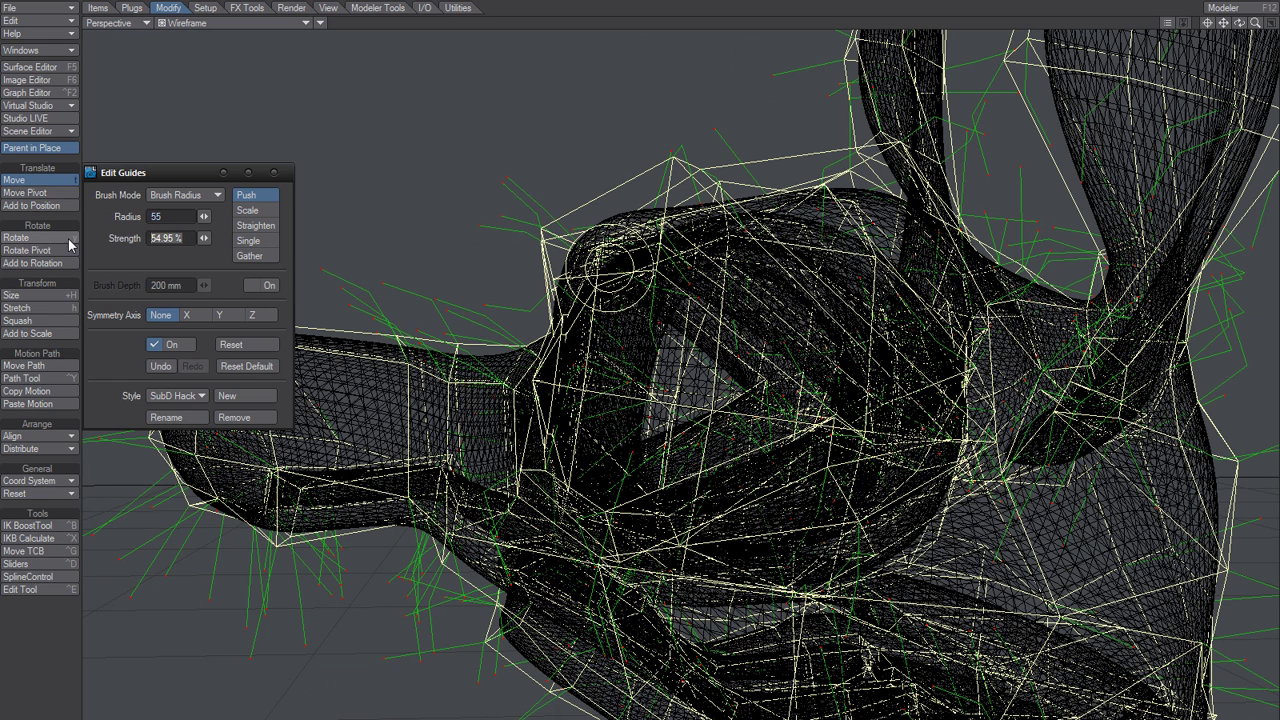
{"action": "type", "text": "99"}
{"action": "key", "text": "Tab"}
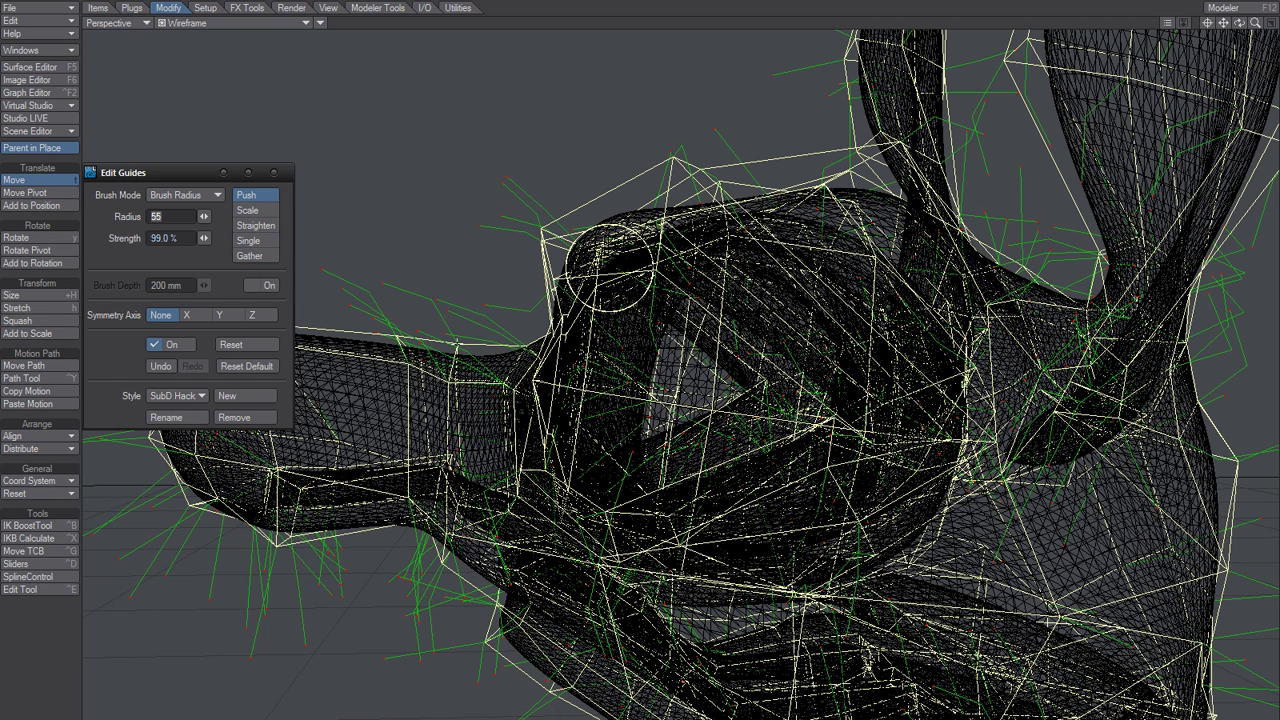
{"action": "mouse_move", "coordinate": [484, 147]}
{"action": "right_mouse_down"}
{"action": "mouse_move", "coordinate": [536, 147]}
{"action": "mouse_move", "coordinate": [514, 147]}
{"action": "right_mouse_up"}
{"action": "mouse_move", "coordinate": [484, 147]}
{"action": "left_mouse_down", "text": "alt"}
{"action": "mouse_move", "coordinate": [424, 143]}
{"action": "mouse_move", "coordinate": [446, 138]}
{"action": "mouse_move", "coordinate": [510, 216]}
{"action": "left_mouse_up", "text": "alt"}
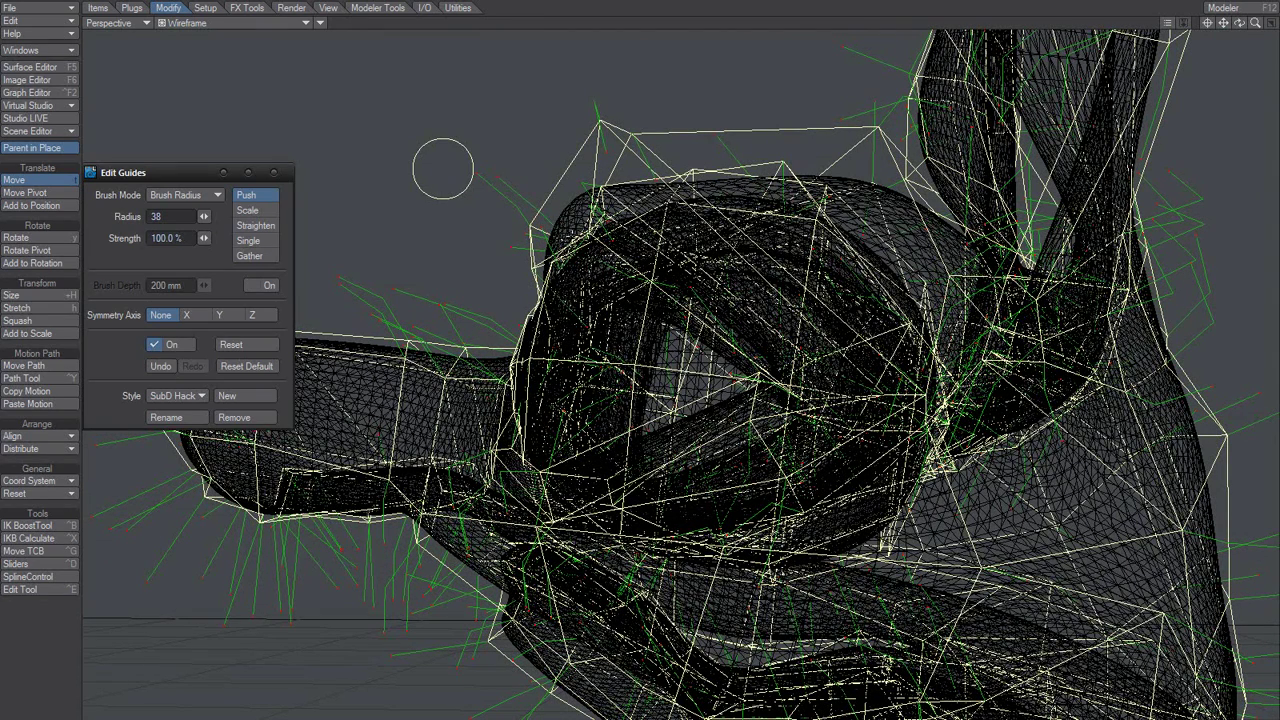
{"action": "right_click_drag", "start_coordinate": [560, 240], "coordinate": [537, 240]}
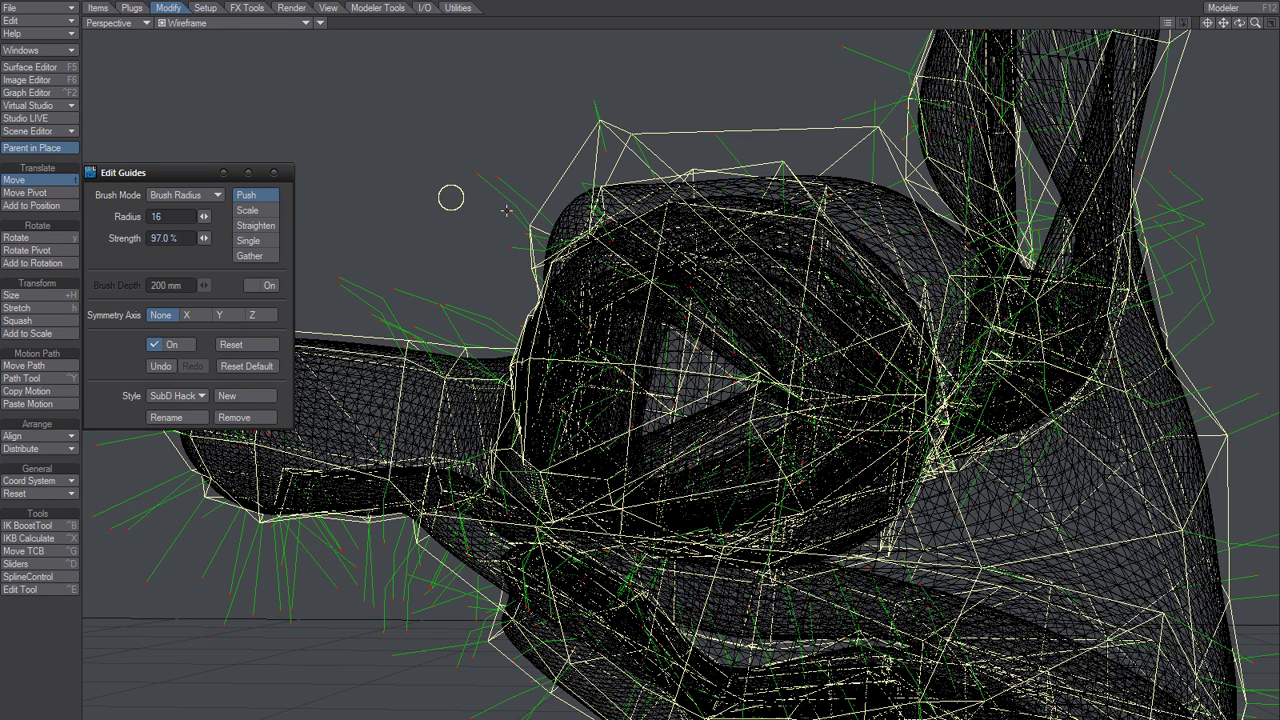
{"action": "right_click_drag", "start_coordinate": [506, 209], "coordinate": [411, 175]}
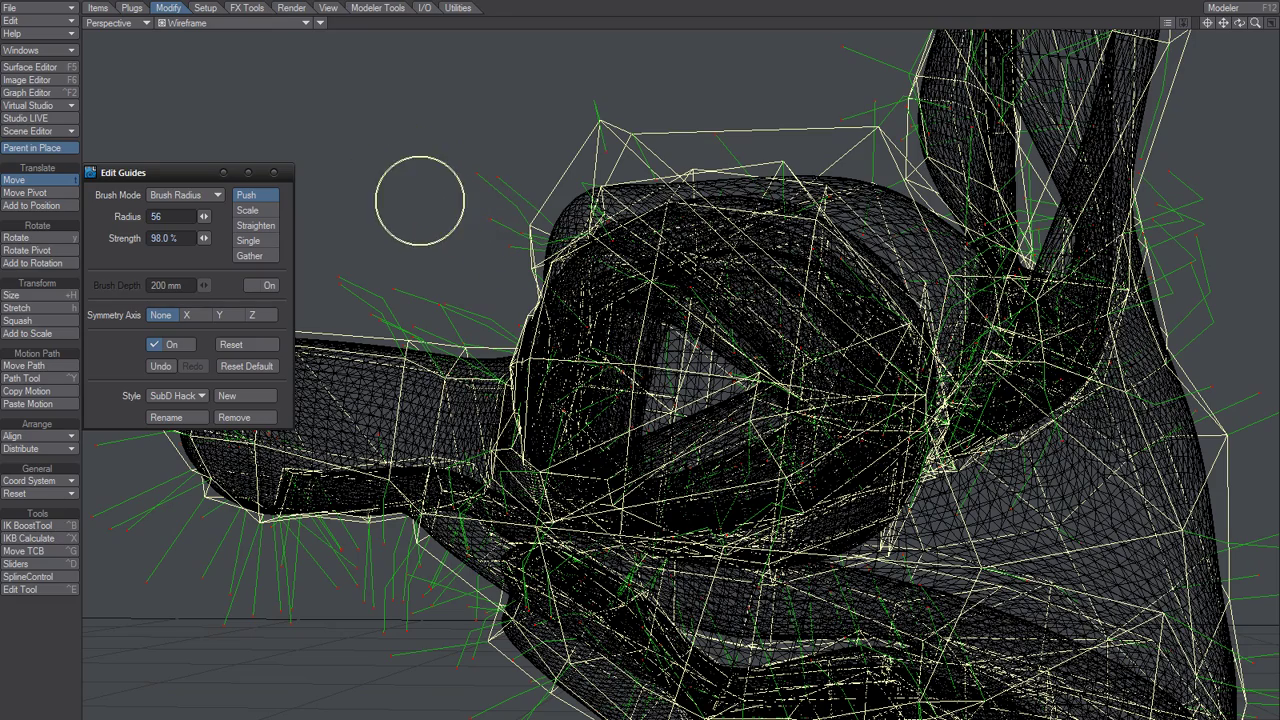
Set the viewport shading back to Textured Shaded Solid and bring the whole head into view
{"action": "mouse_move", "coordinate": [451, 203]}
{"action": "left_mouse_down", "text": "alt"}
{"action": "mouse_move", "coordinate": [177, 17]}
{"action": "mouse_move", "coordinate": [526, 366]}
{"action": "left_mouse_up", "text": "alt"}
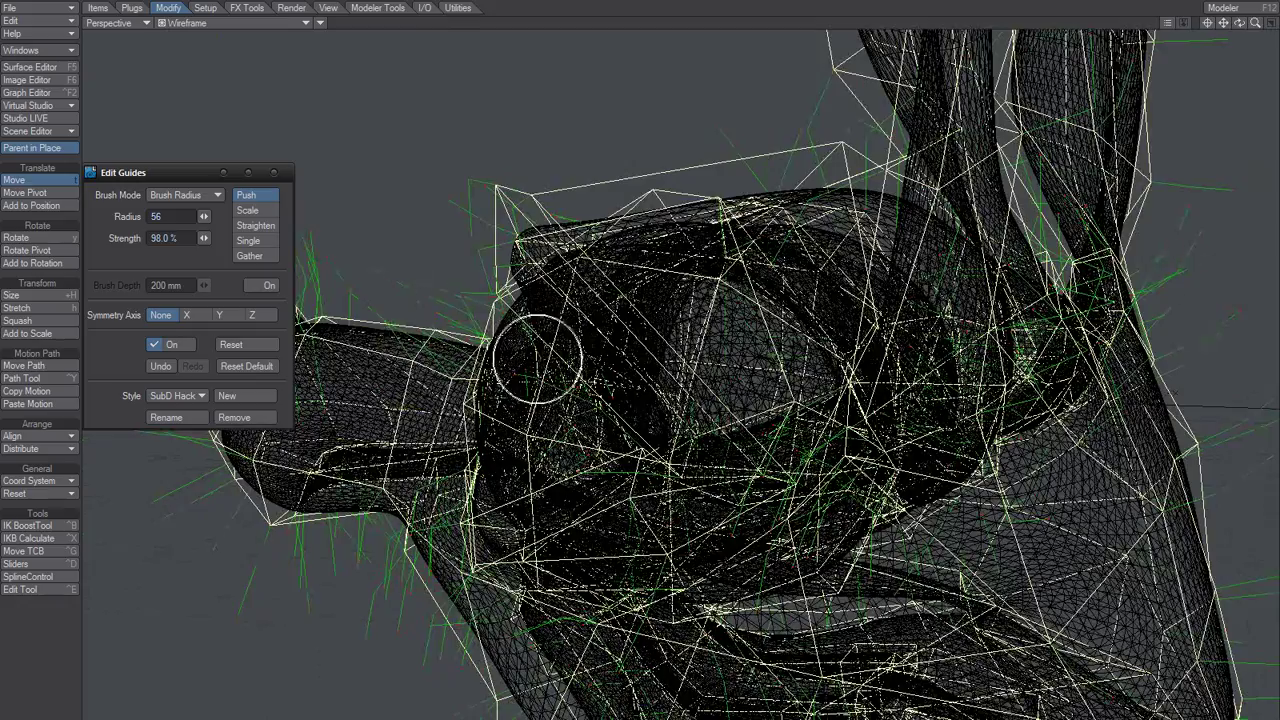
{"action": "mouse_move", "coordinate": [420, 443]}
{"action": "left_mouse_down", "text": "alt"}
{"action": "mouse_move", "coordinate": [400, 250]}
{"action": "mouse_move", "coordinate": [355, 60]}
{"action": "mouse_move", "coordinate": [340, 42]}
{"action": "mouse_move", "coordinate": [194, 125]}
{"action": "left_mouse_up", "text": "alt"}
{"action": "left_click", "coordinate": [232, 22]}
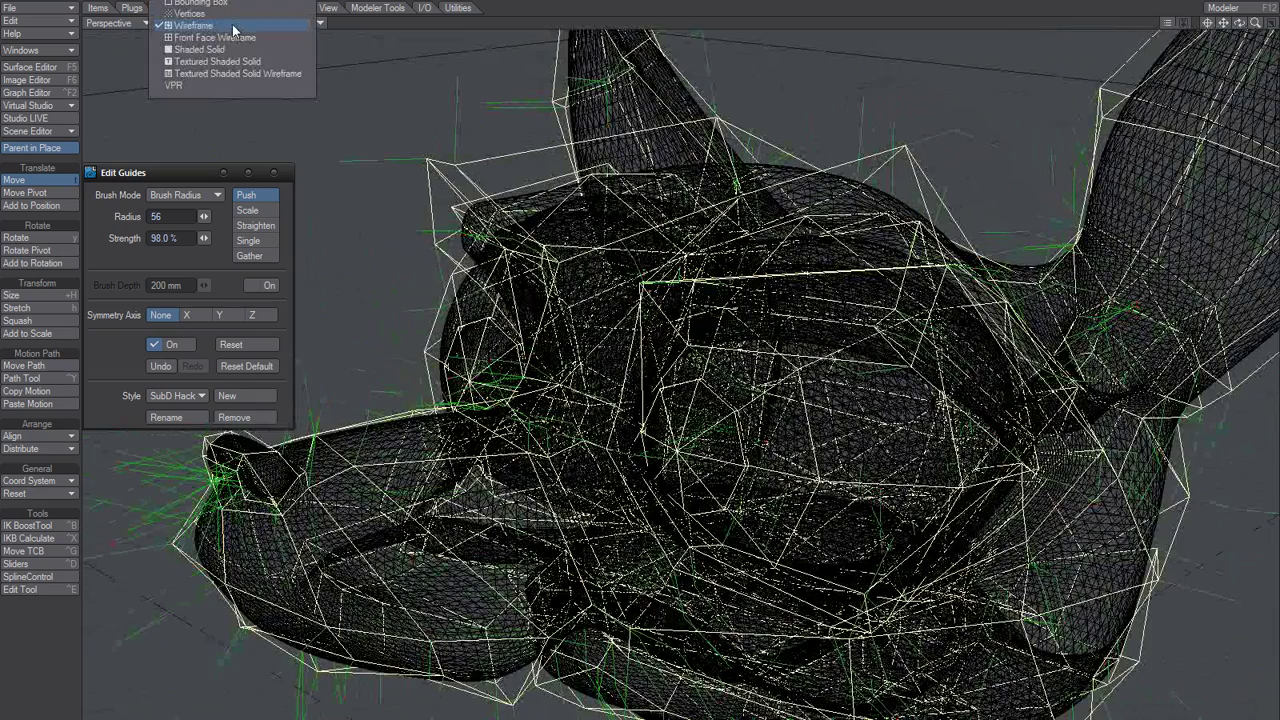
{"action": "left_click", "coordinate": [238, 61]}
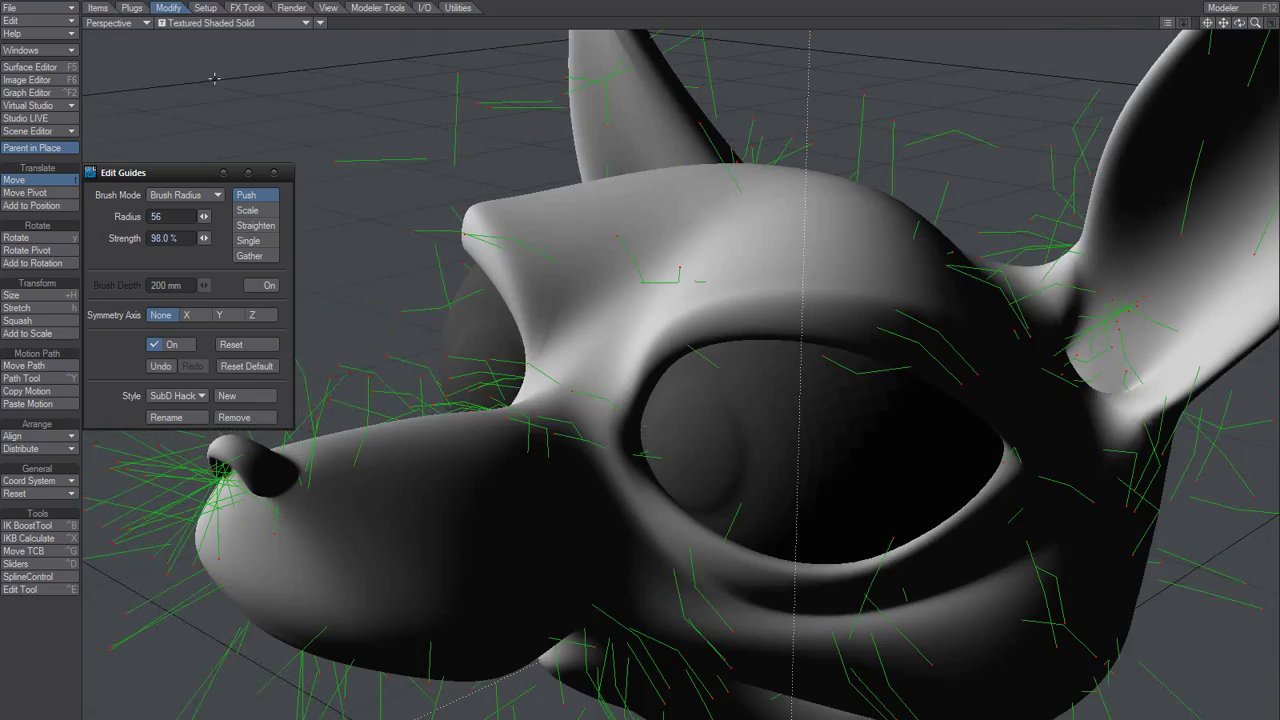
{"action": "left_click_drag", "start_coordinate": [485, 538], "coordinate": [390, 537], "text": "alt"}
{"action": "left_click_drag", "start_coordinate": [650, 495], "coordinate": [577, 437], "text": "alt"}
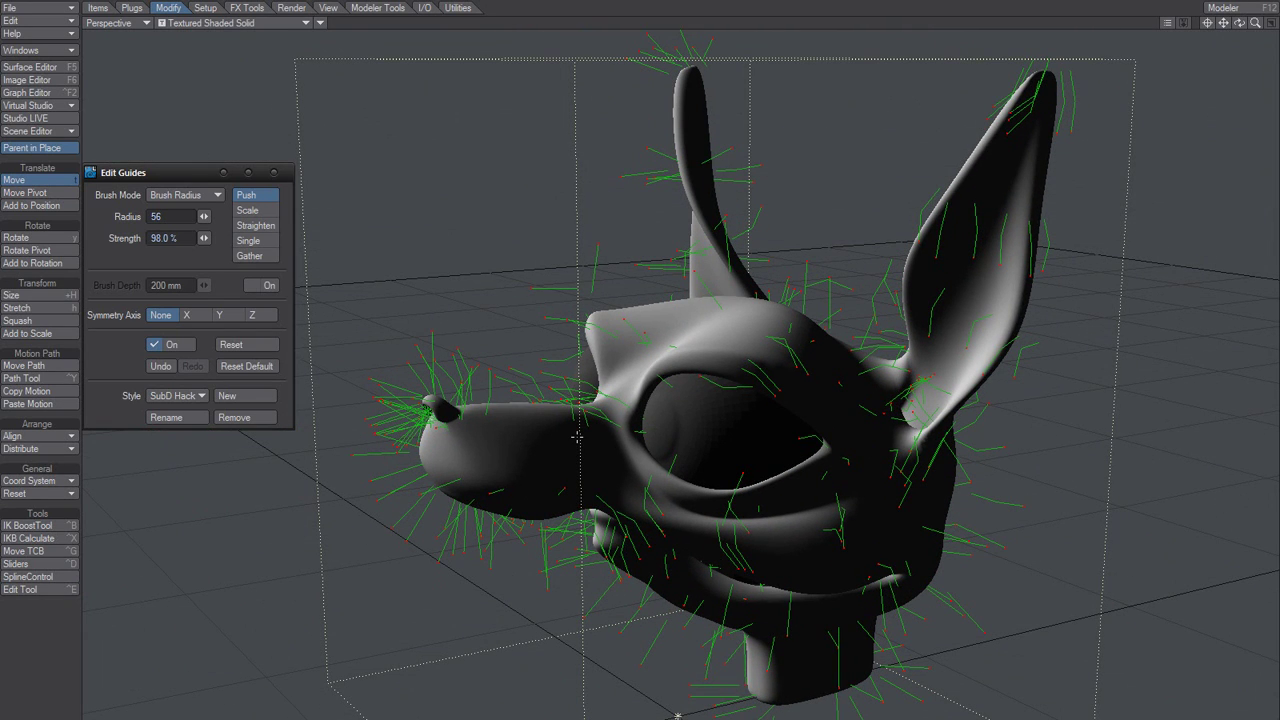